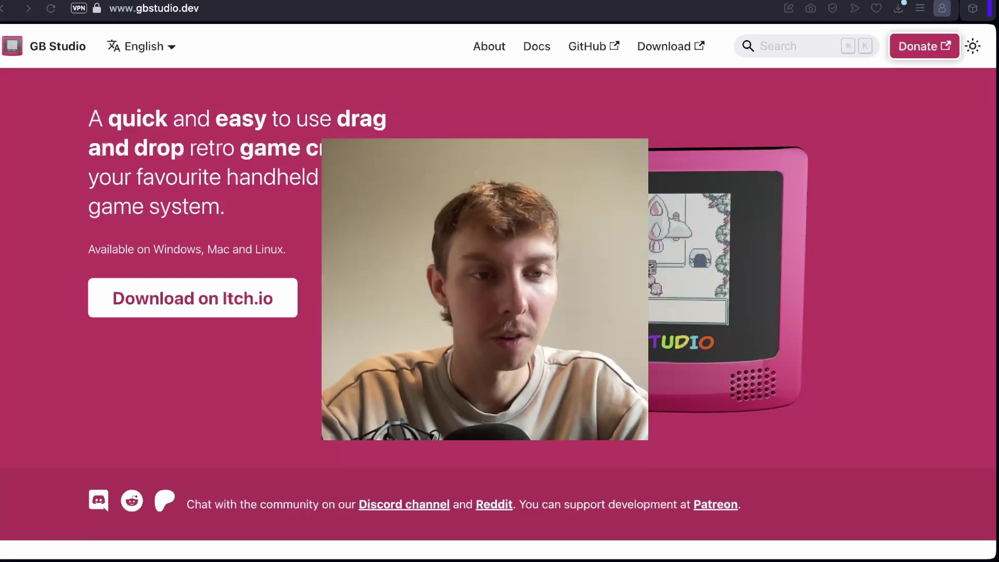
Look through the GB Studio homepage, covering its feature descriptions, the GB Studio Central and magazine sections, and the games showcase.
{"action": "scroll", "coordinate": [499, 312], "scroll_direction": "down", "scroll_amount": 10}
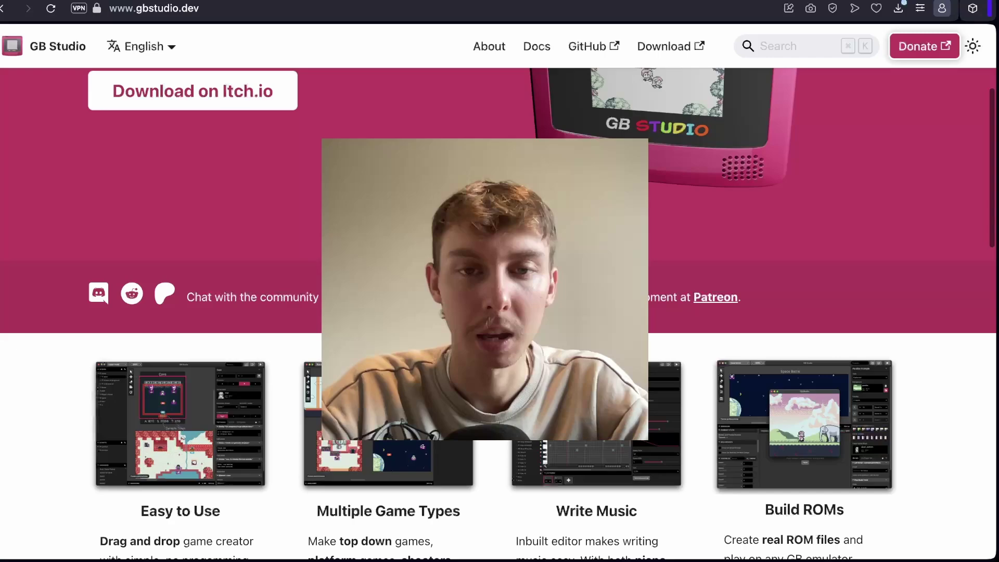
{"action": "scroll", "coordinate": [499, 313], "scroll_direction": "up", "scroll_amount": 2}
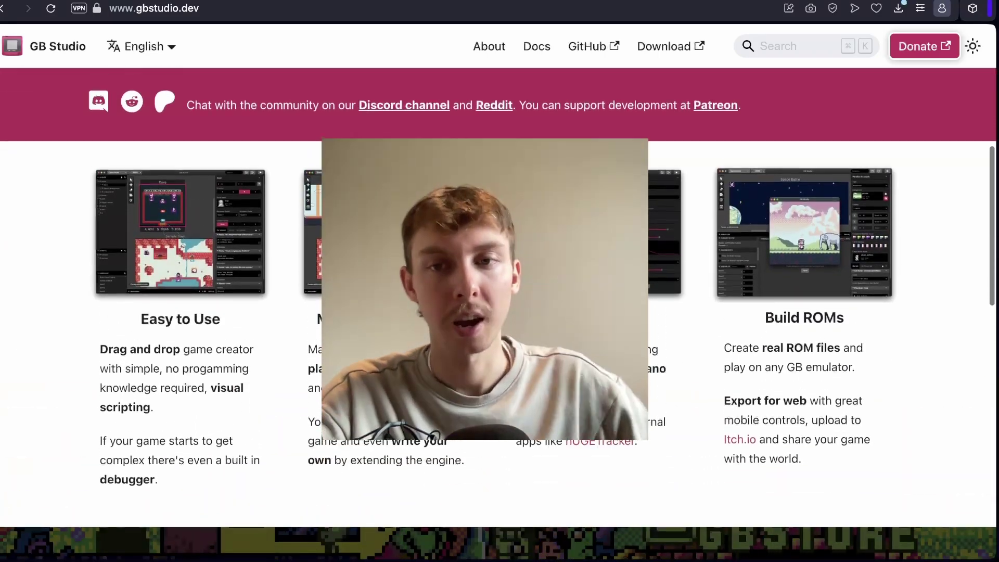
{"action": "scroll", "coordinate": [500, 312], "scroll_direction": "down", "scroll_amount": 10}
{"action": "scroll", "coordinate": [499, 312], "scroll_direction": "down", "scroll_amount": 1}
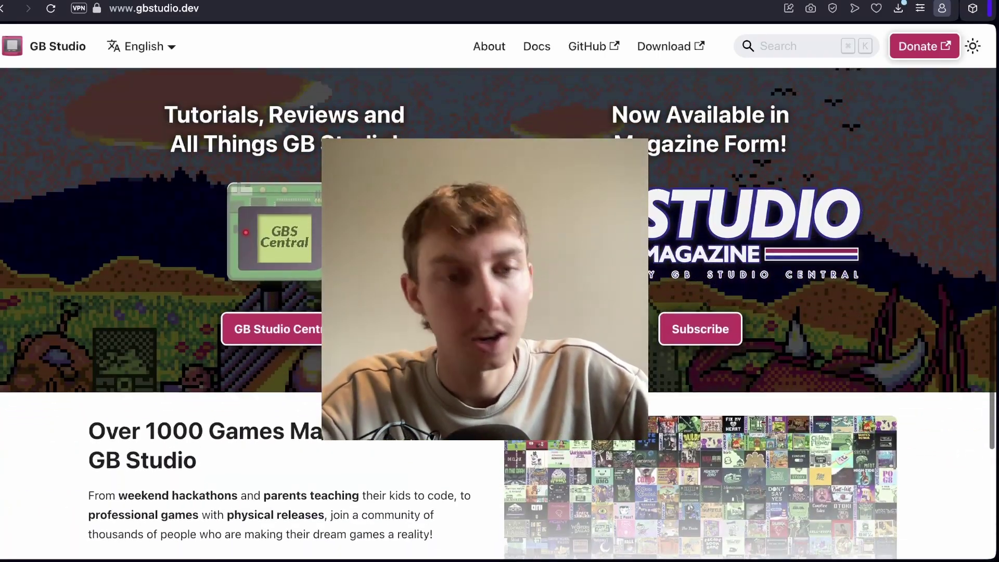
{"action": "scroll", "coordinate": [500, 312], "scroll_direction": "down", "scroll_amount": 4}
{"action": "scroll", "coordinate": [499, 313], "scroll_direction": "up", "scroll_amount": 15}
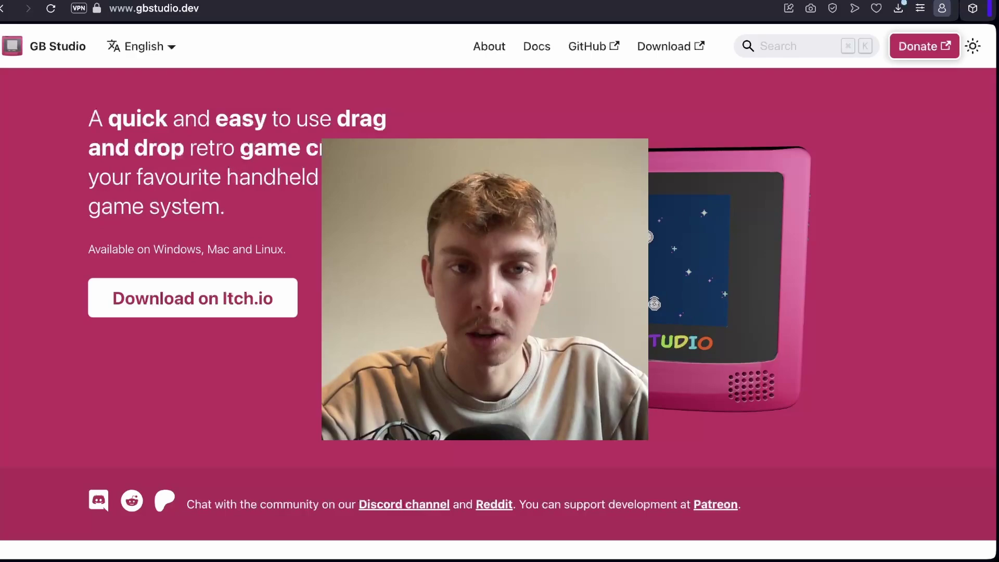
{"action": "scroll", "coordinate": [499, 312], "scroll_direction": "down", "scroll_amount": 6}
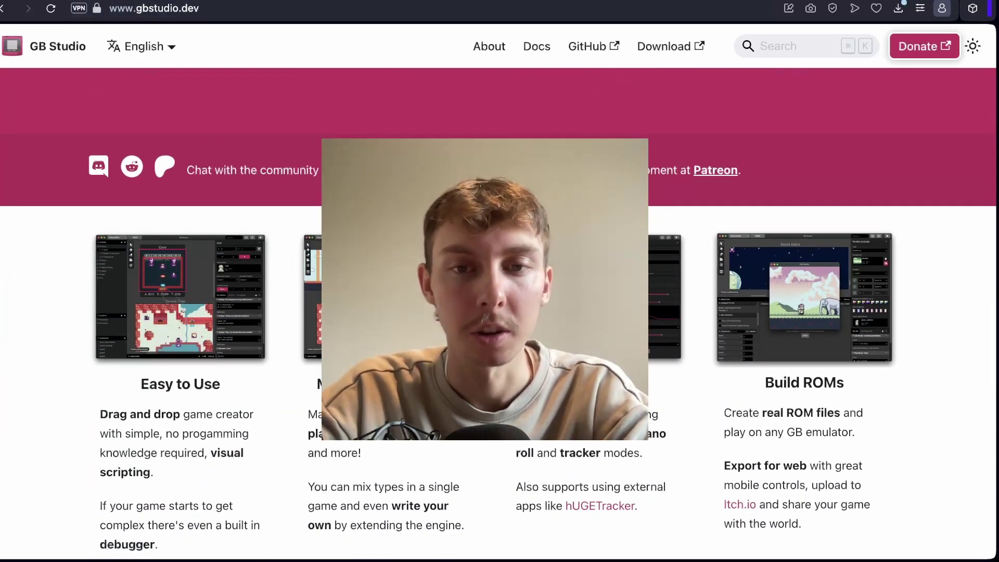
{"action": "scroll", "coordinate": [661, 395], "scroll_direction": "down", "scroll_amount": 2}
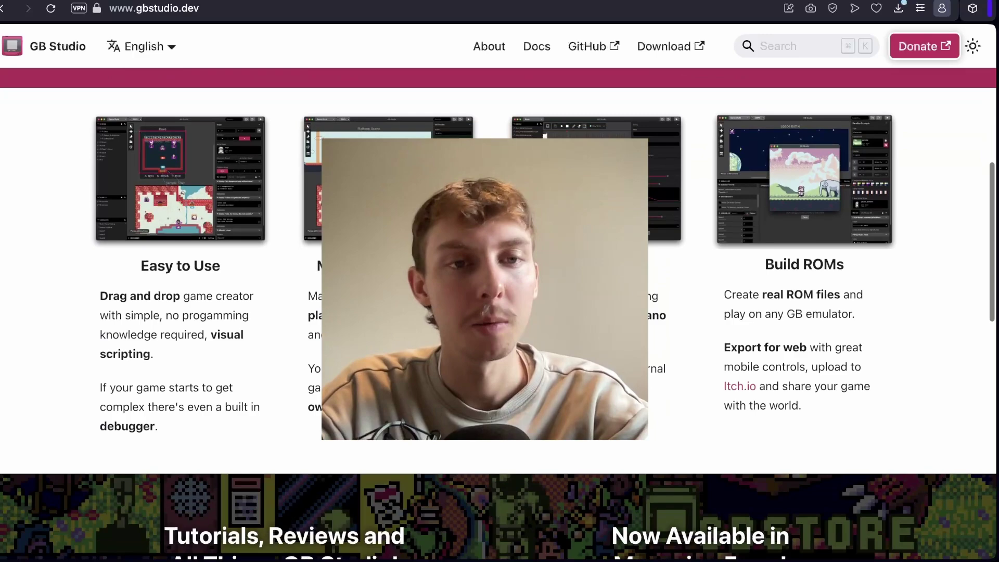
{"action": "scroll", "coordinate": [500, 313], "scroll_direction": "down", "scroll_amount": 5}
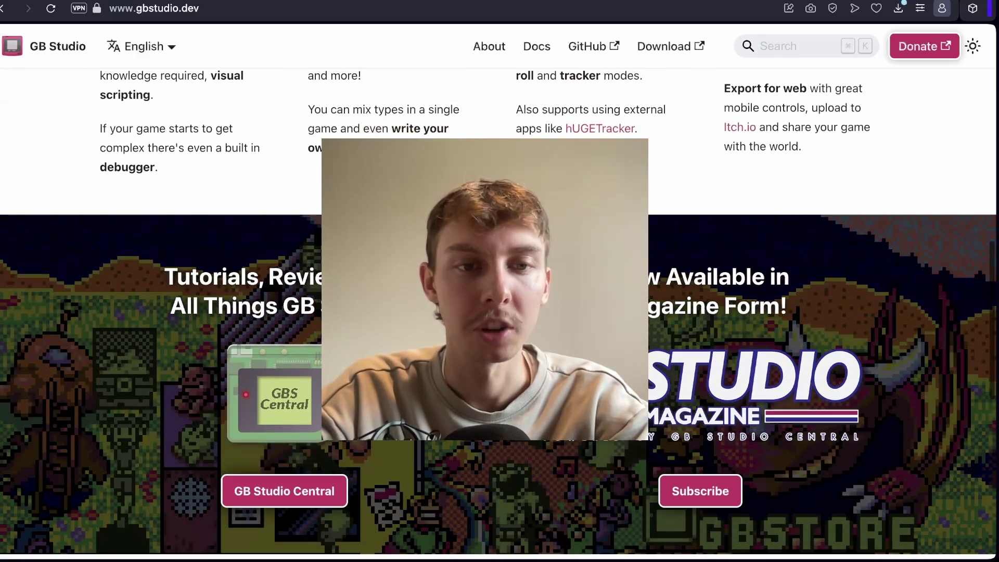
{"action": "scroll", "coordinate": [500, 312], "scroll_direction": "down", "scroll_amount": 2}
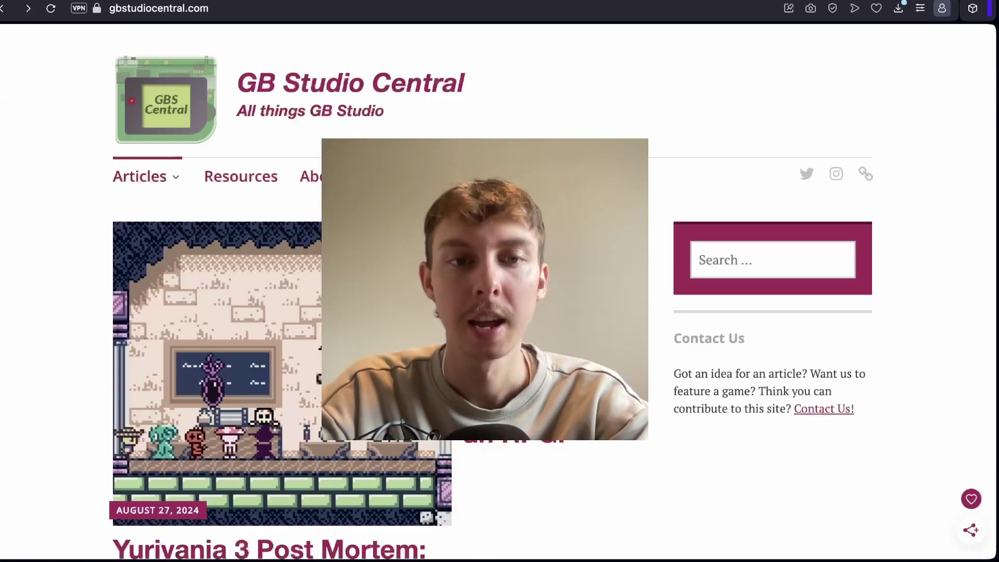
Browse the article listings on the GB Studio Central website.
{"action": "scroll", "coordinate": [500, 291], "scroll_direction": "down", "scroll_amount": 15}
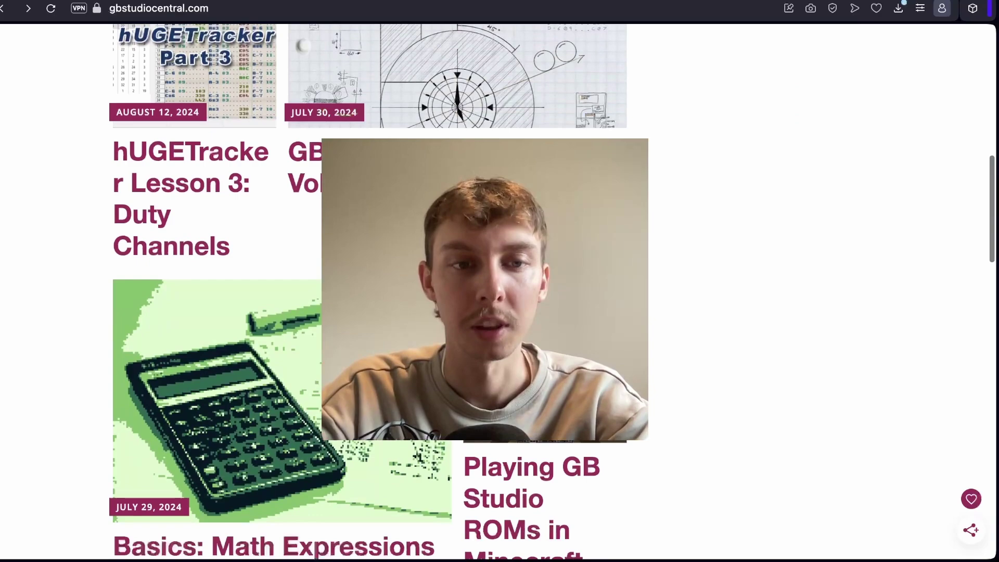
{"action": "scroll", "coordinate": [499, 291], "scroll_direction": "down", "scroll_amount": 6}
{"action": "scroll", "coordinate": [499, 291], "scroll_direction": "up", "scroll_amount": 20}
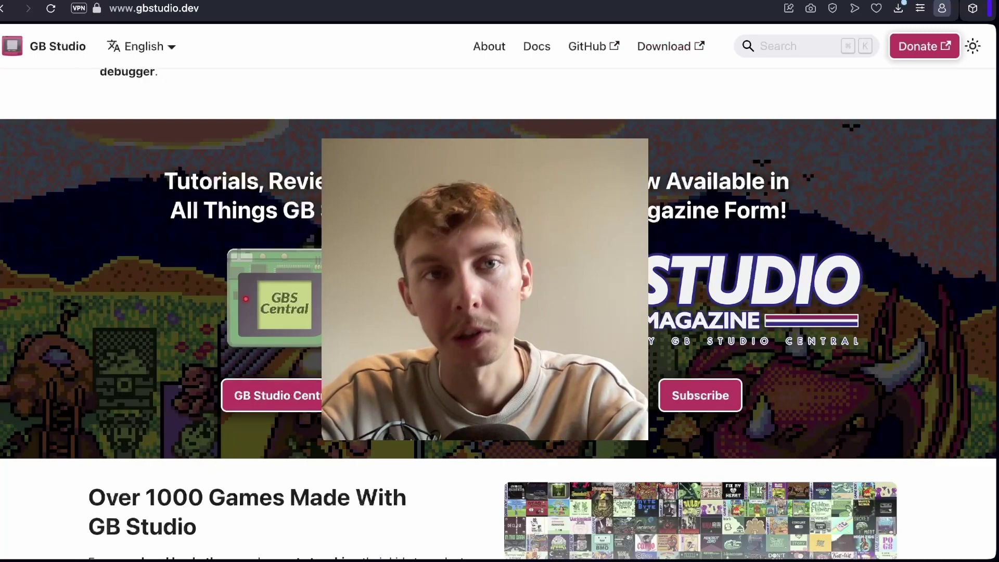
Open GB Studio's itch.io page, proceed to its downloads without paying, and review the version 4.0.2 builds offered.
{"action": "key", "text": "super+bracketright"}
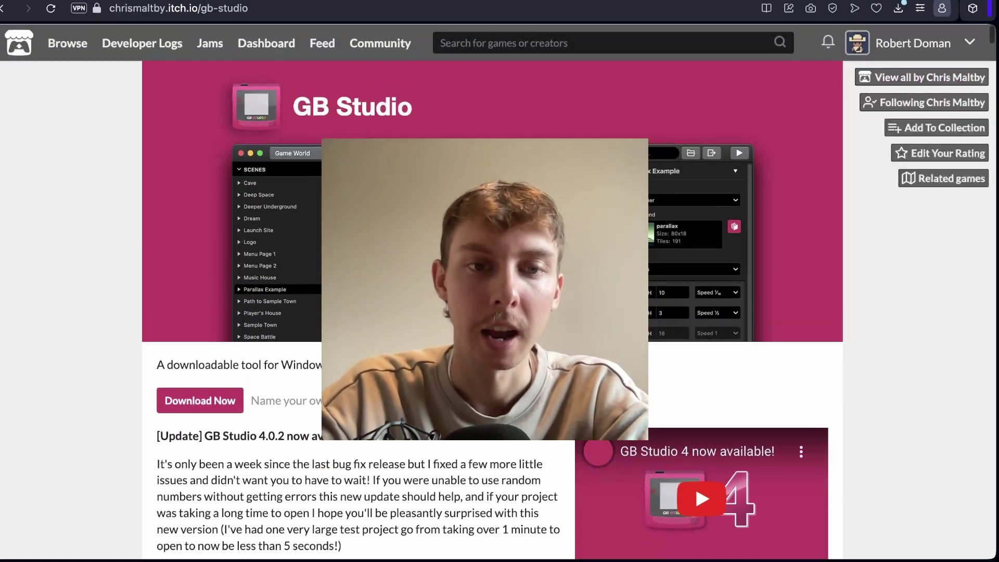
{"action": "scroll", "coordinate": [493, 291], "scroll_direction": "down", "scroll_amount": 5}
{"action": "left_click", "coordinate": [200, 276]}
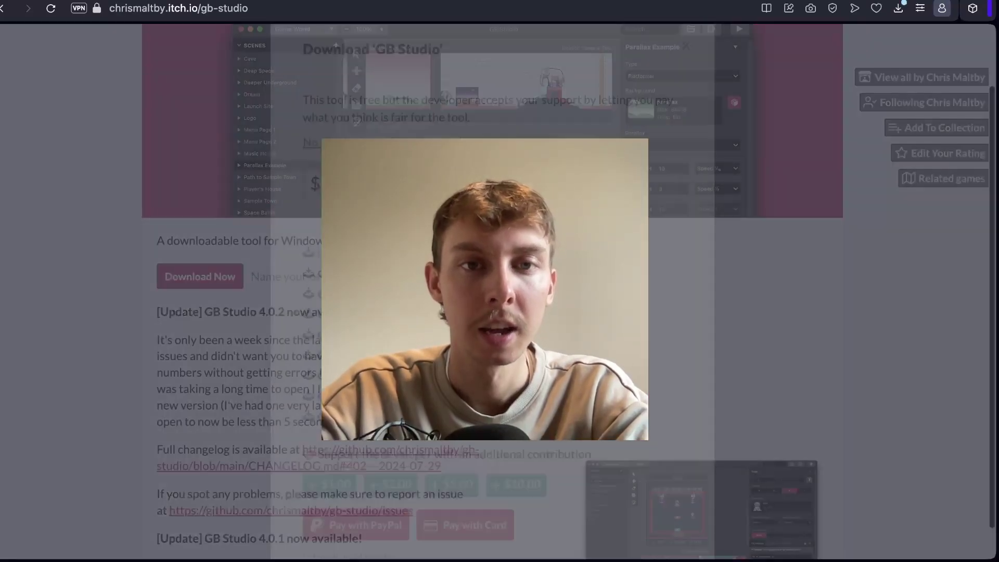
{"action": "left_click", "coordinate": [407, 129]}
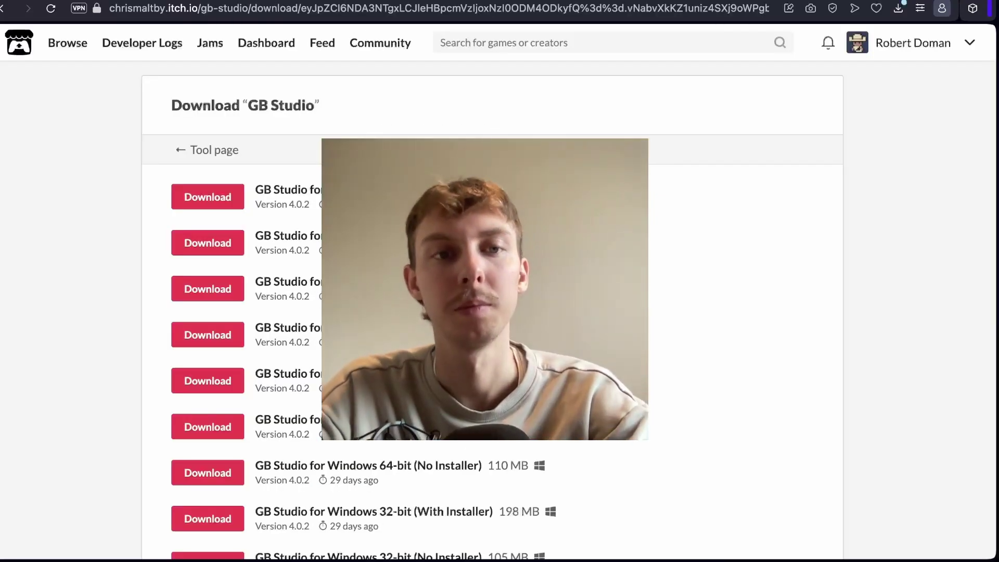
{"action": "scroll", "coordinate": [492, 292], "scroll_direction": "down", "scroll_amount": 3}
{"action": "scroll", "coordinate": [493, 291], "scroll_direction": "up", "scroll_amount": 3}
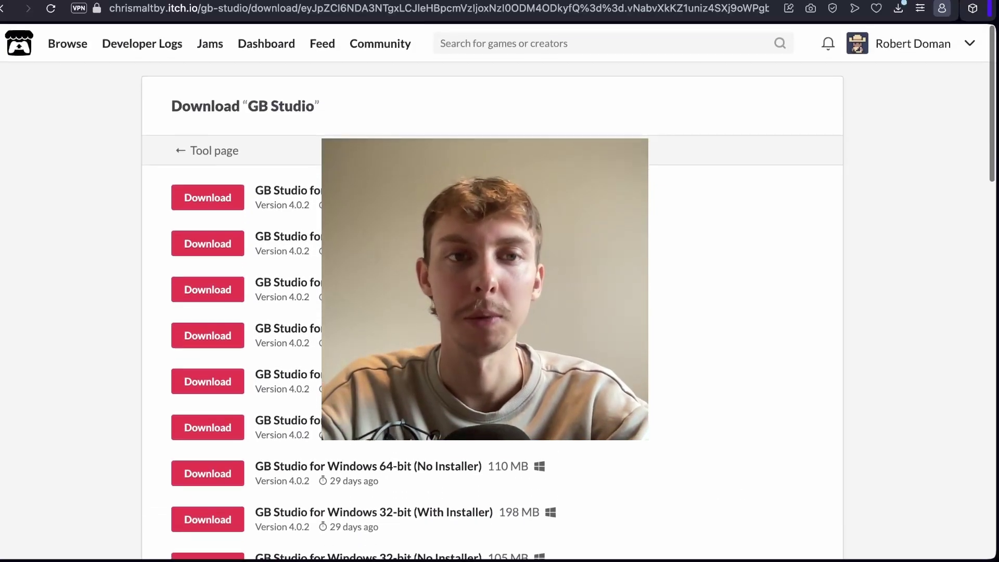
{"action": "scroll", "coordinate": [492, 291], "scroll_direction": "down", "scroll_amount": 1}
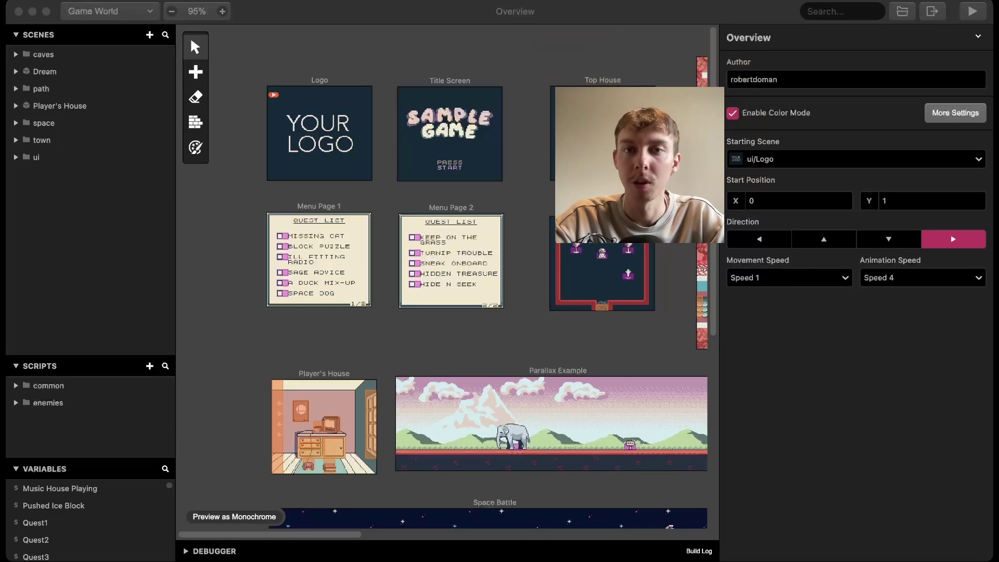
Switch to the sample project in GB Studio and examine the game world's scenes, selecting the Title Screen scene.
{"action": "left_click", "coordinate": [503, 14]}
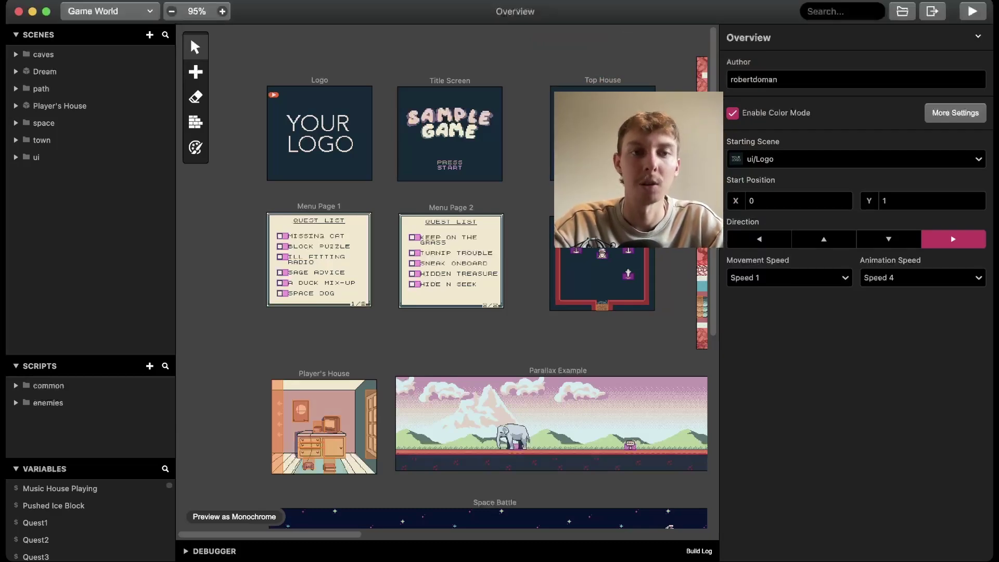
{"action": "scroll", "coordinate": [442, 291], "scroll_direction": "right", "scroll_amount": 10}
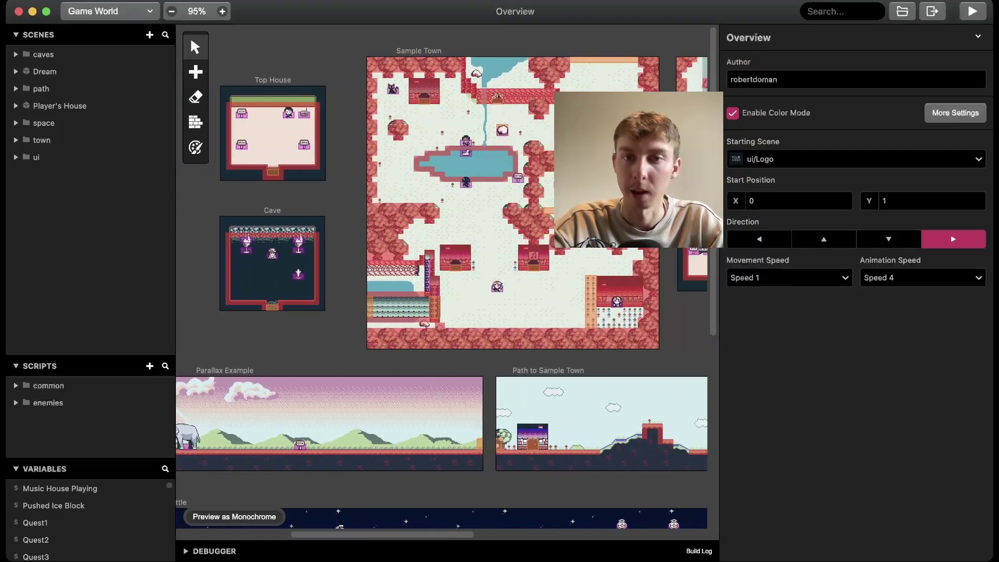
{"action": "scroll", "coordinate": [443, 291], "scroll_direction": "left", "scroll_amount": 10}
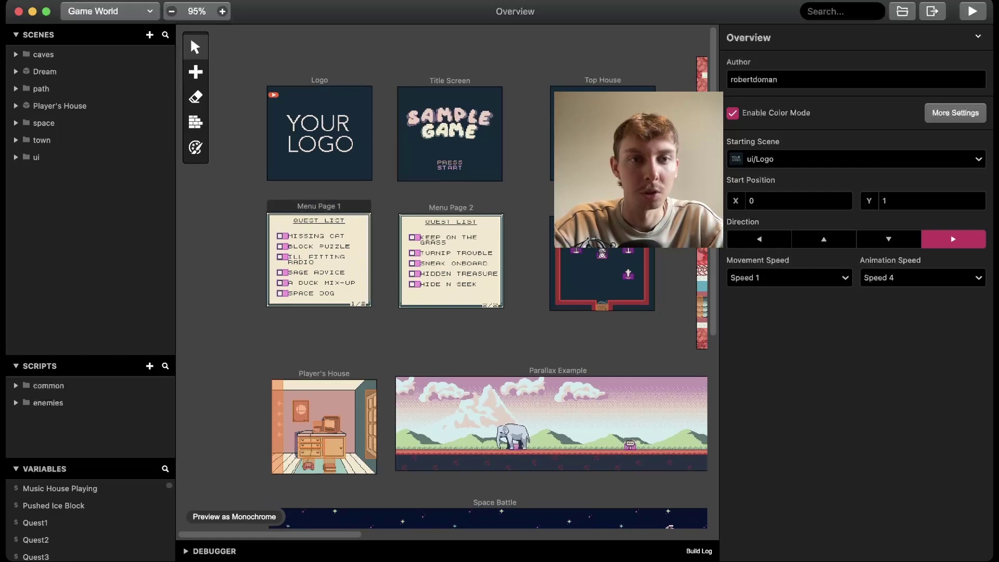
{"action": "left_click", "coordinate": [369, 160]}
{"action": "left_click", "coordinate": [474, 176]}
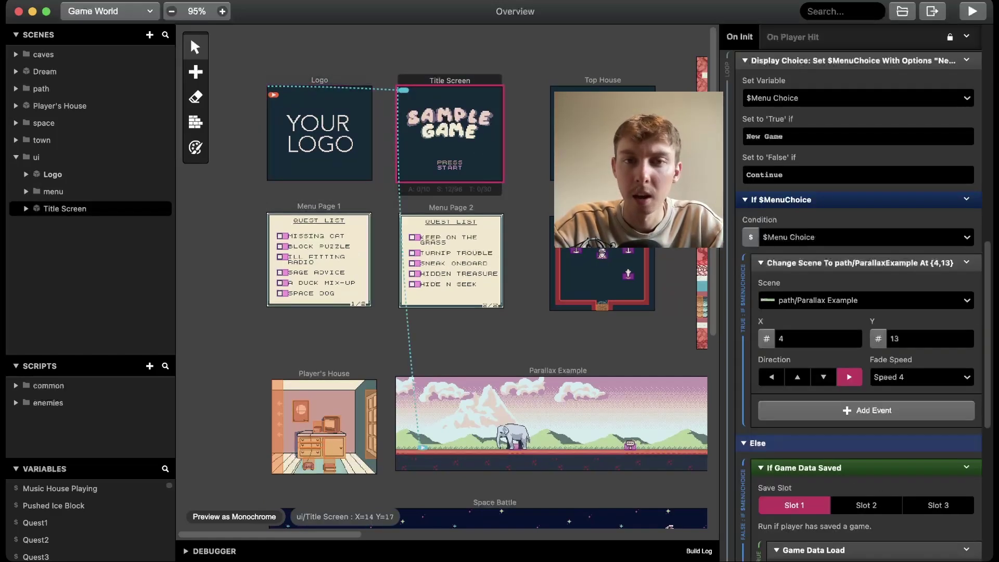
{"action": "scroll", "coordinate": [474, 177], "scroll_direction": "right", "scroll_amount": 5}
{"action": "left_click", "coordinate": [484, 177]}
{"action": "scroll", "coordinate": [484, 177], "scroll_direction": "right", "scroll_amount": 3}
{"action": "scroll", "coordinate": [443, 292], "scroll_direction": "left", "scroll_amount": 8}
Select the Space Battle scene and inspect its settings and layout.
{"action": "left_click", "coordinate": [443, 516]}
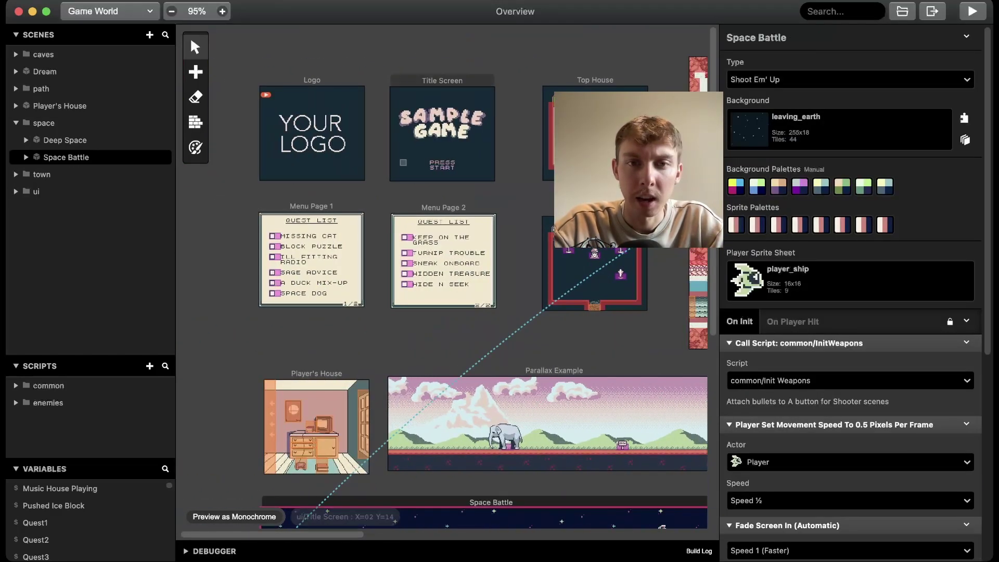
{"action": "scroll", "coordinate": [403, 163], "scroll_direction": "right", "scroll_amount": 3}
{"action": "scroll", "coordinate": [403, 162], "scroll_direction": "left", "scroll_amount": 3}
Inspect the Logo scene's script and its connection to the Title Screen scene up close.
{"action": "left_click", "coordinate": [307, 151]}
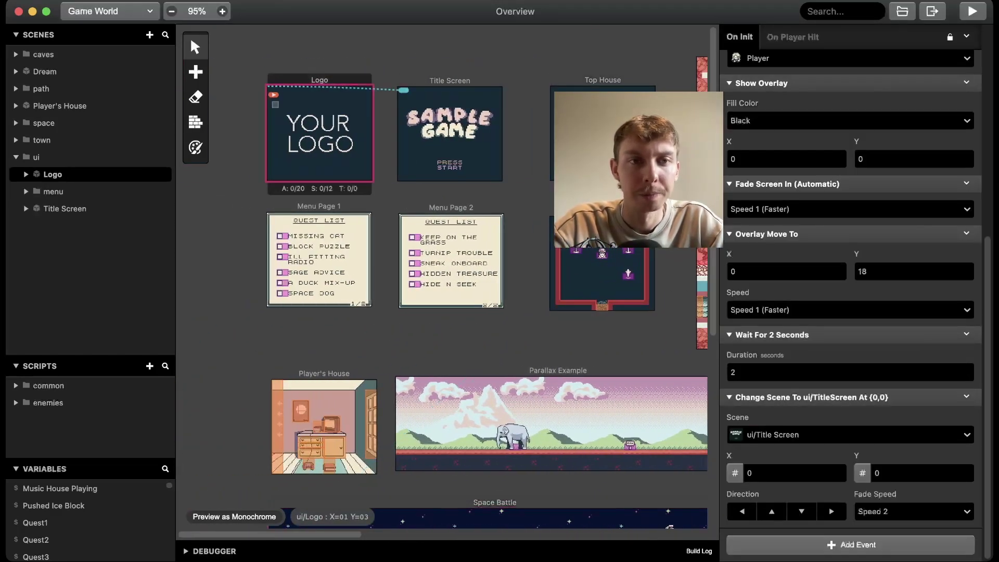
{"action": "scroll", "coordinate": [274, 104], "scroll_direction": "up", "scroll_amount": 5, "text": "ctrl"}
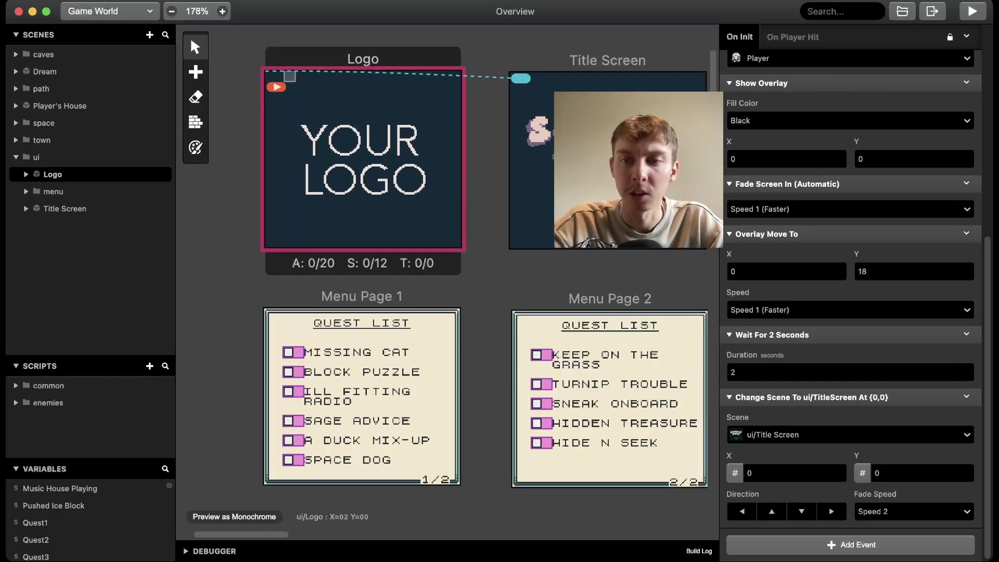
{"action": "scroll", "coordinate": [358, 114], "scroll_direction": "right", "scroll_amount": 5}
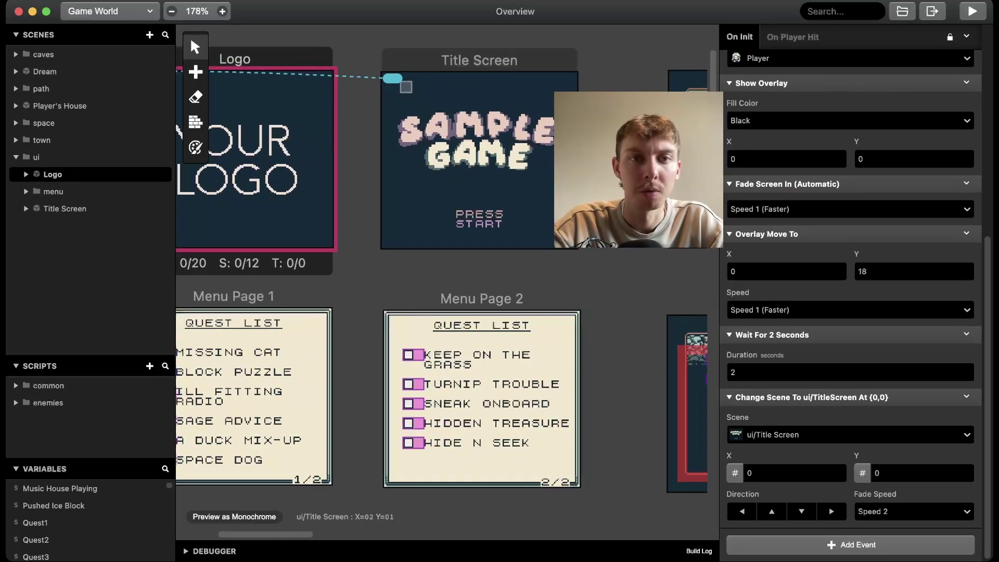
{"action": "left_click", "coordinate": [405, 85]}
{"action": "left_click", "coordinate": [393, 78]}
{"action": "scroll", "coordinate": [274, 77], "scroll_direction": "left", "scroll_amount": 3}
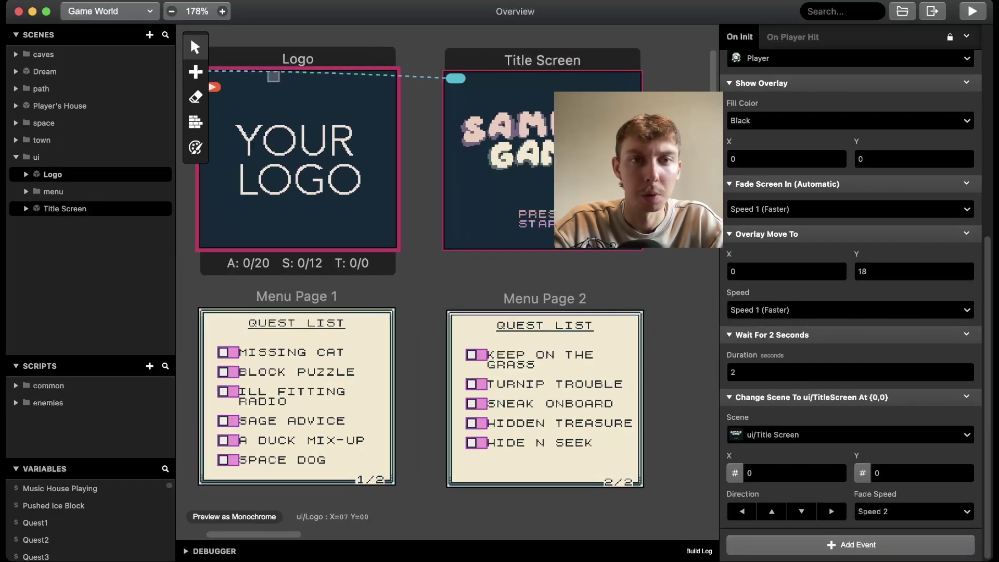
{"action": "left_click", "coordinate": [518, 125]}
Follow the game's flow by selecting the Parallax Example scene and the connected Path to Sample Town scene.
{"action": "scroll", "coordinate": [487, 250], "scroll_direction": "down", "scroll_amount": 9}
{"action": "left_click", "coordinate": [476, 276]}
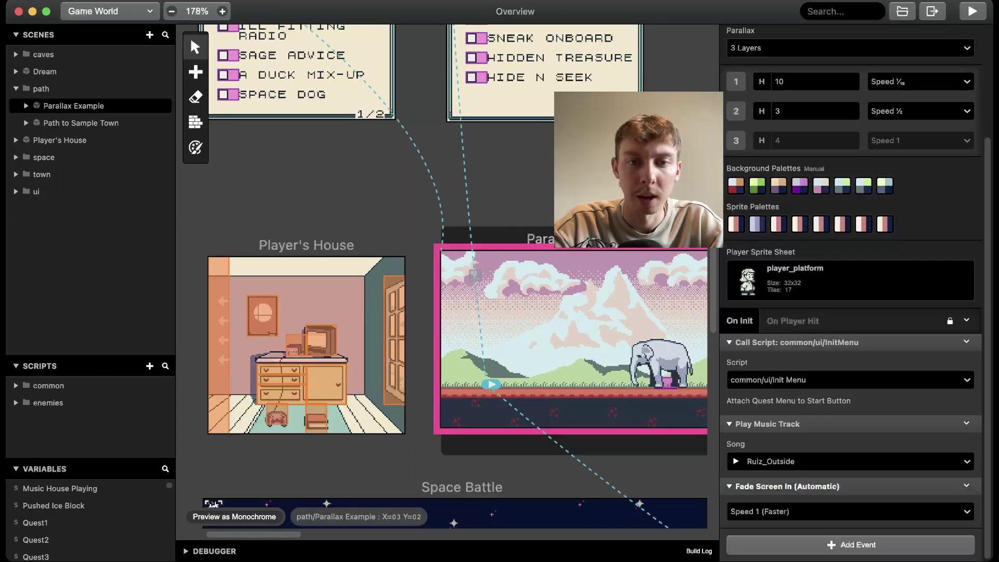
{"action": "scroll", "coordinate": [442, 281], "scroll_direction": "right", "scroll_amount": 10}
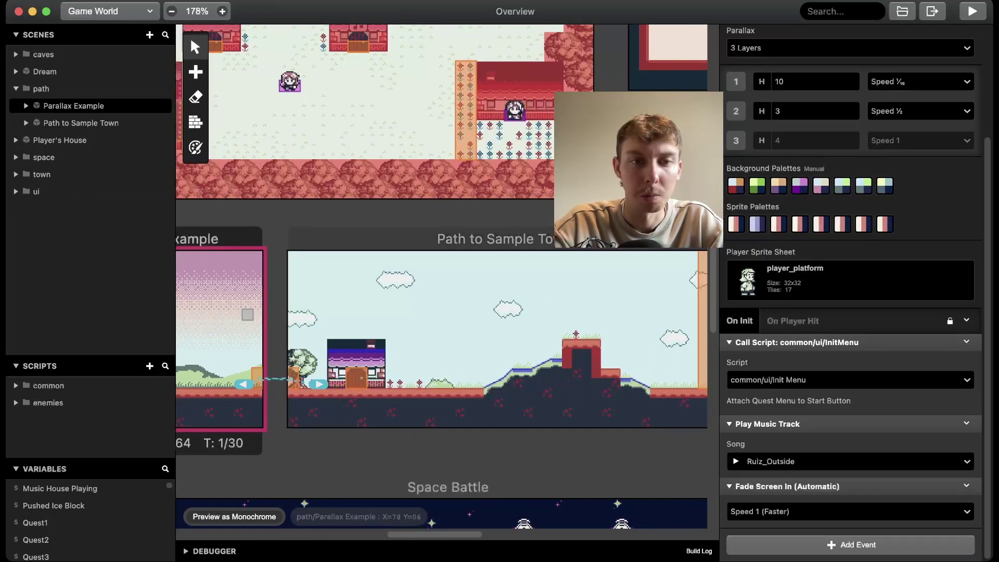
{"action": "scroll", "coordinate": [442, 339], "scroll_direction": "right", "scroll_amount": 10}
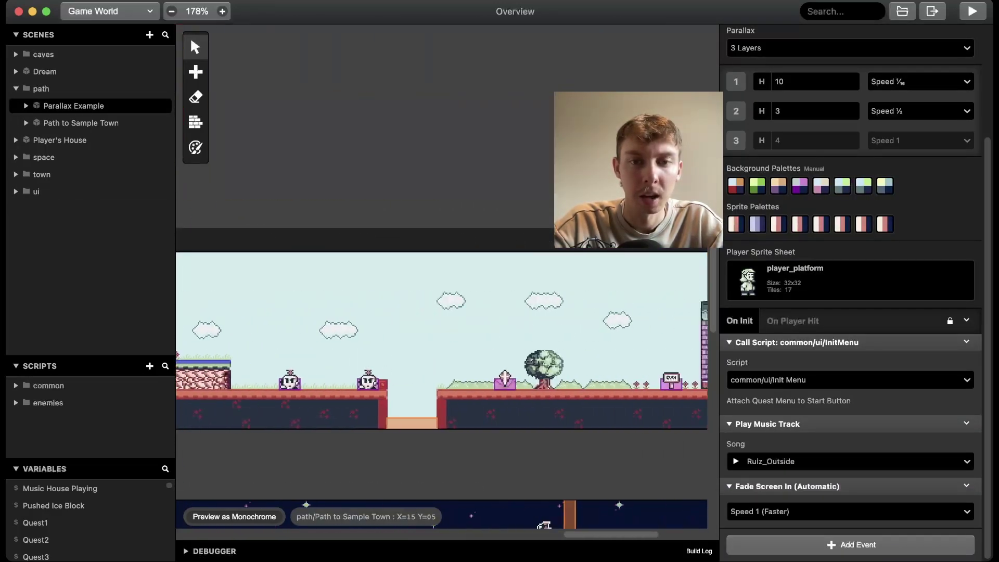
{"action": "scroll", "coordinate": [443, 306], "scroll_direction": "right", "scroll_amount": 5}
{"action": "left_click", "coordinate": [444, 306]}
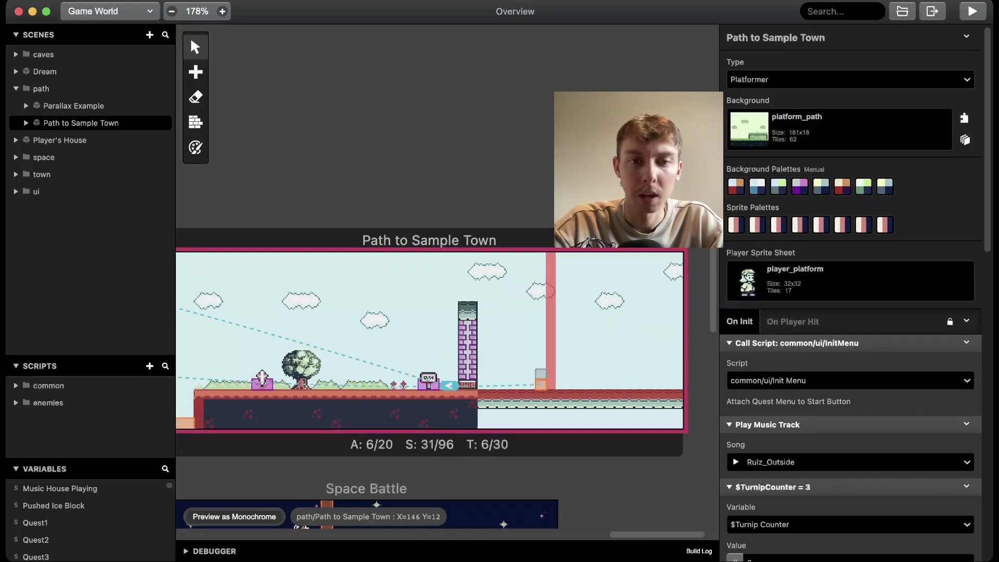
Select the Sample Town scene to inspect it, and examine the whole game world with its scene connections.
{"action": "scroll", "coordinate": [541, 375], "scroll_direction": "down", "scroll_amount": 3, "text": "ctrl"}
{"action": "scroll", "coordinate": [498, 341], "scroll_direction": "up", "scroll_amount": 4}
{"action": "scroll", "coordinate": [498, 341], "scroll_direction": "left", "scroll_amount": 10}
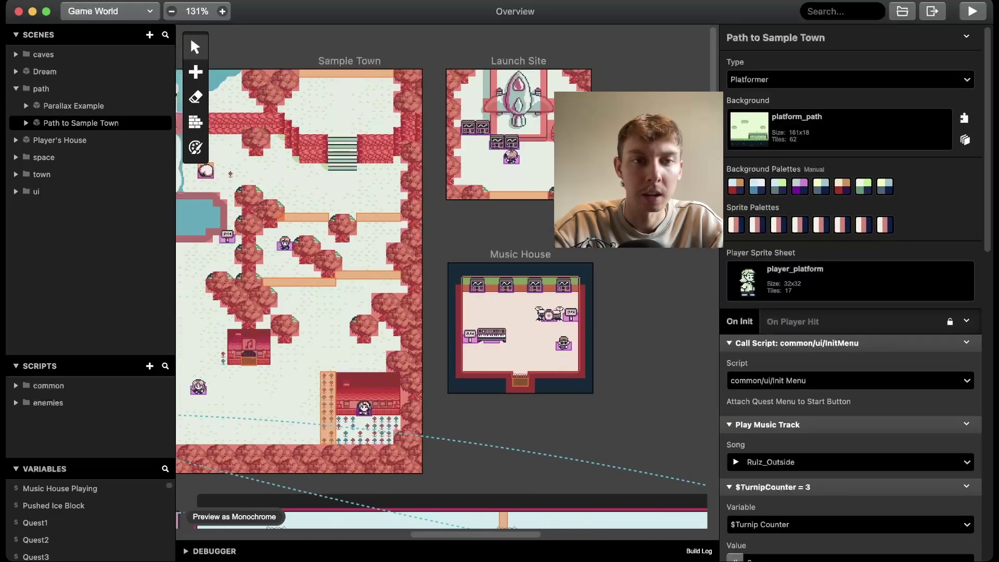
{"action": "scroll", "coordinate": [458, 281], "scroll_direction": "left", "scroll_amount": 5}
{"action": "left_click", "coordinate": [458, 160]}
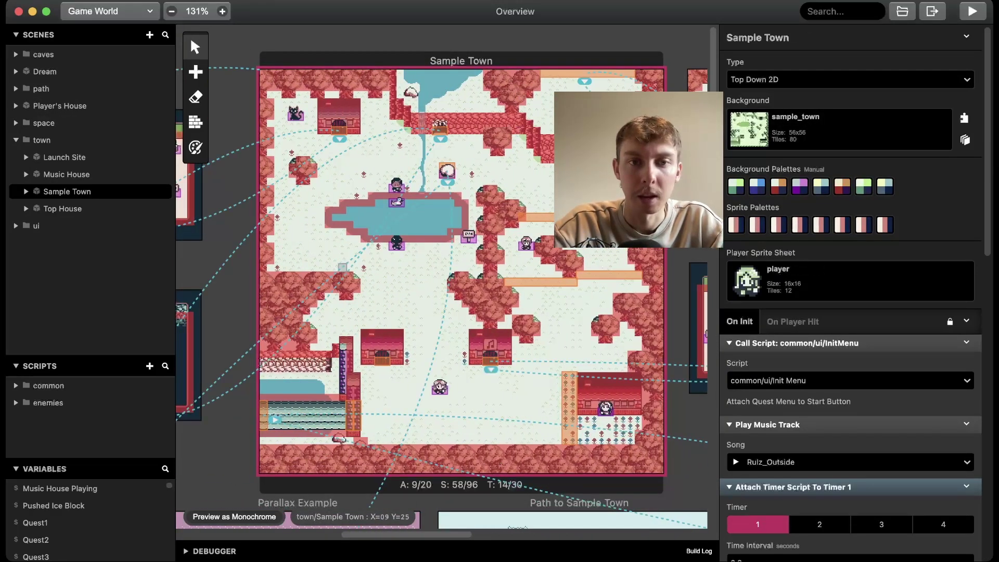
{"action": "scroll", "coordinate": [401, 267], "scroll_direction": "down", "scroll_amount": 6, "text": "ctrl"}
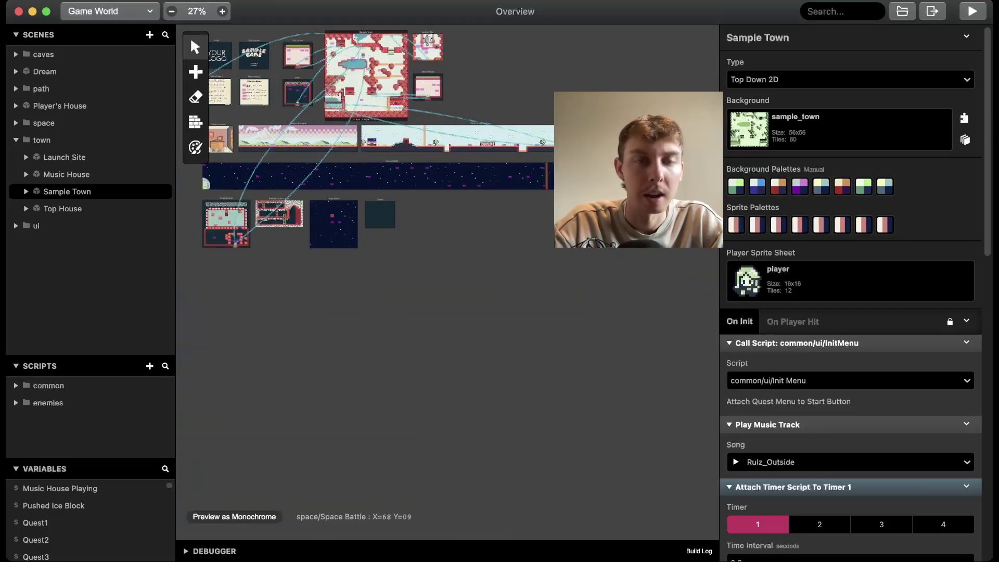
{"action": "scroll", "coordinate": [363, 74], "scroll_direction": "up", "scroll_amount": 5, "text": "ctrl"}
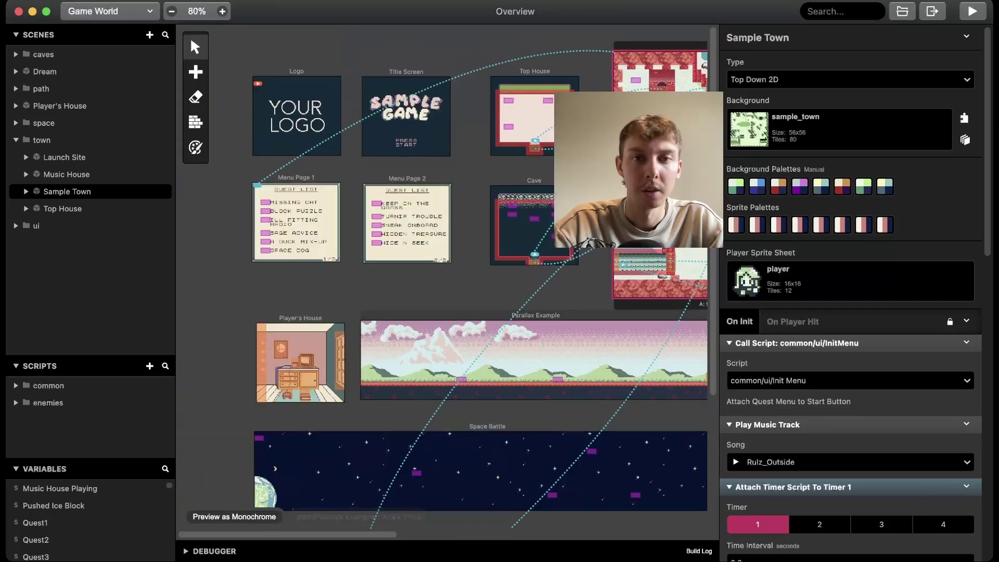
{"action": "scroll", "coordinate": [363, 73], "scroll_direction": "right", "scroll_amount": 4}
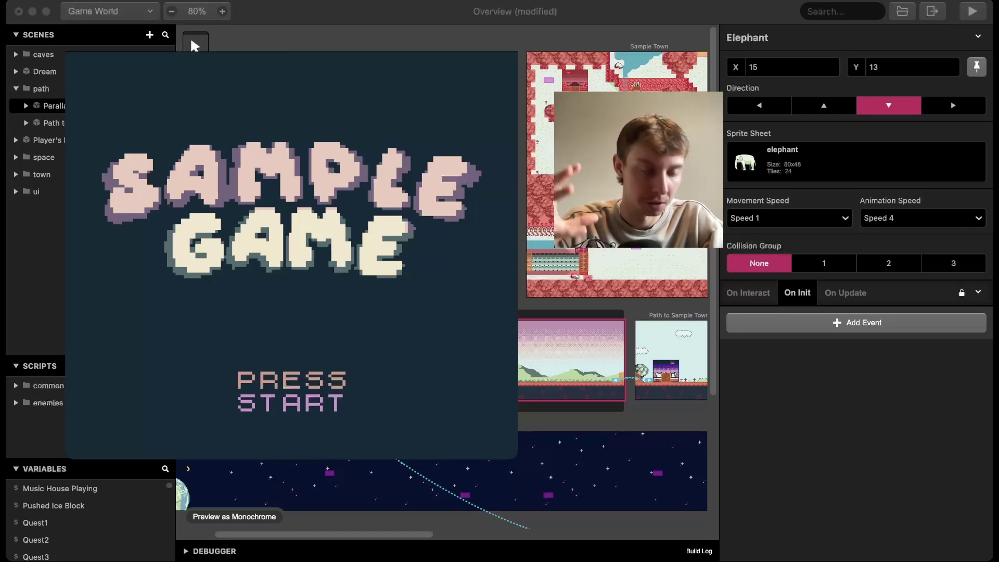
Start a new game from the title screen of the running sample game.
{"action": "key", "text": "Return"}
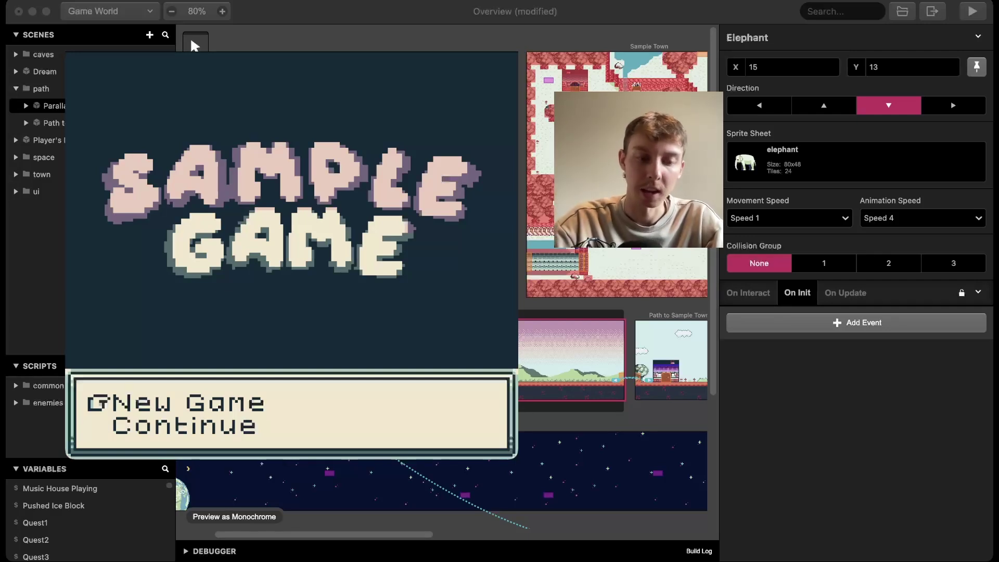
{"action": "key", "text": "Return"}
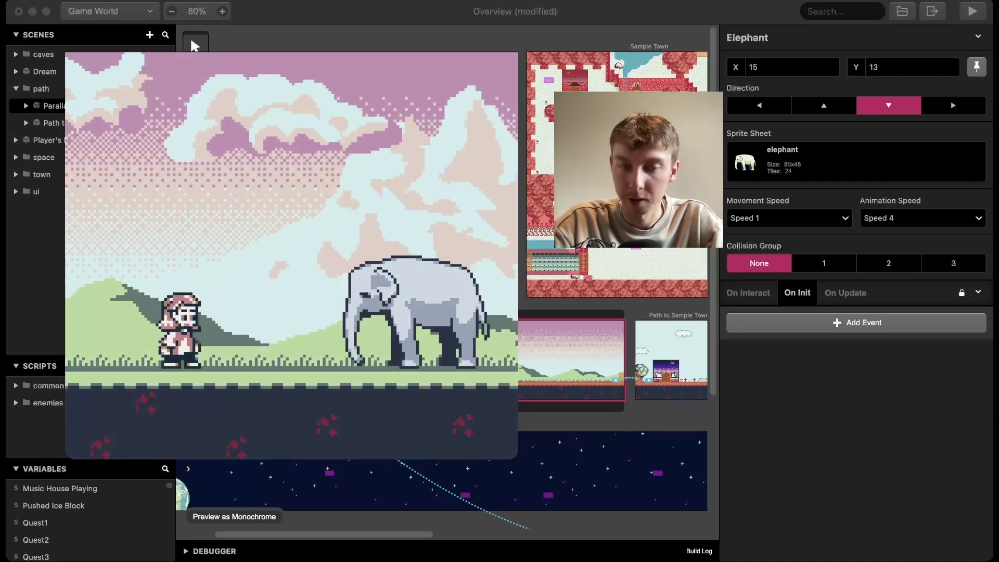
Steer the character up to the elephant, jump onto its back, and jump past it through the Parallax Example scene.
{"action": "key", "text": "Right"}
{"action": "key", "text": "z"}
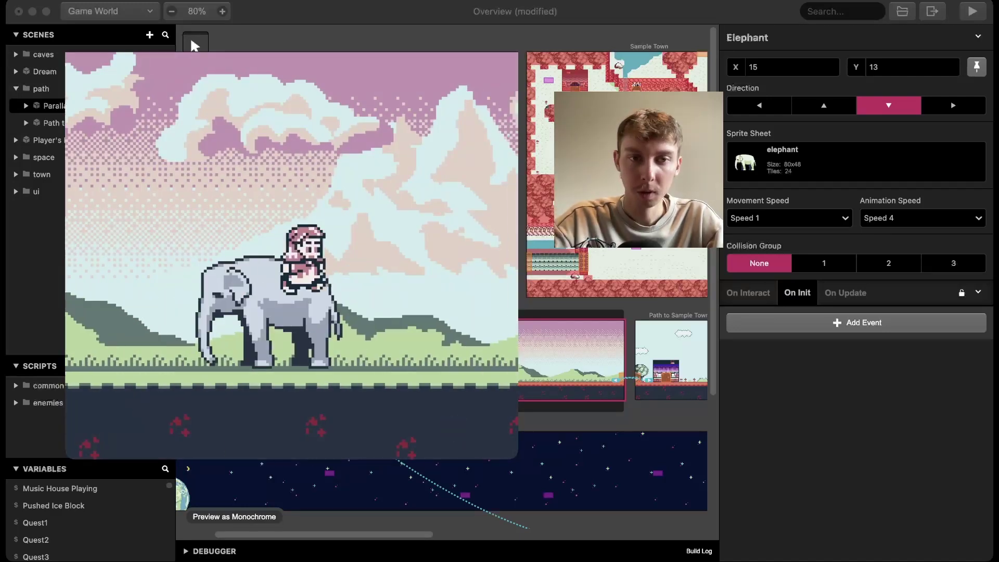
{"action": "key", "text": "Left"}
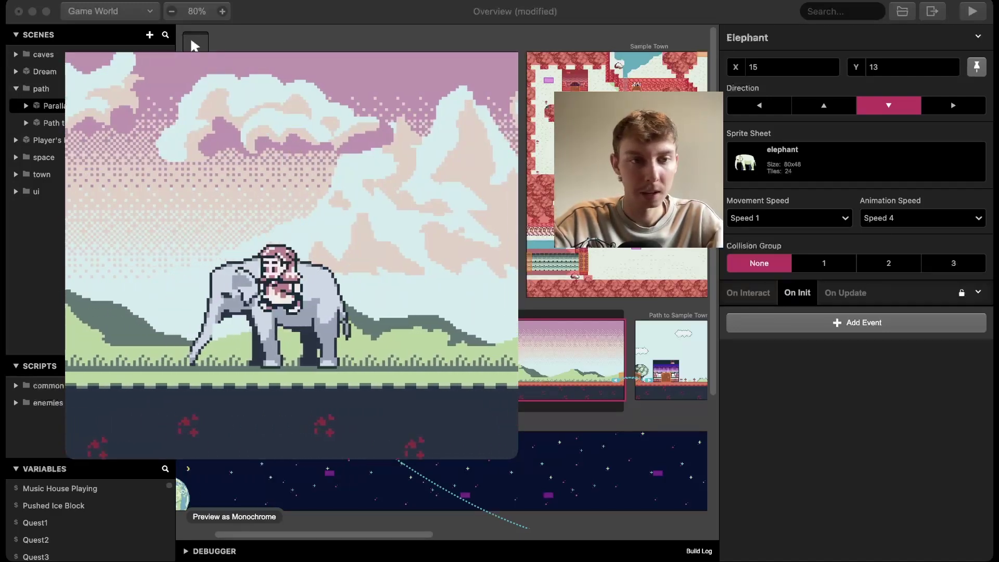
{"action": "key", "text": "z"}
{"action": "key", "text": "Right"}
{"action": "key", "text": "z"}
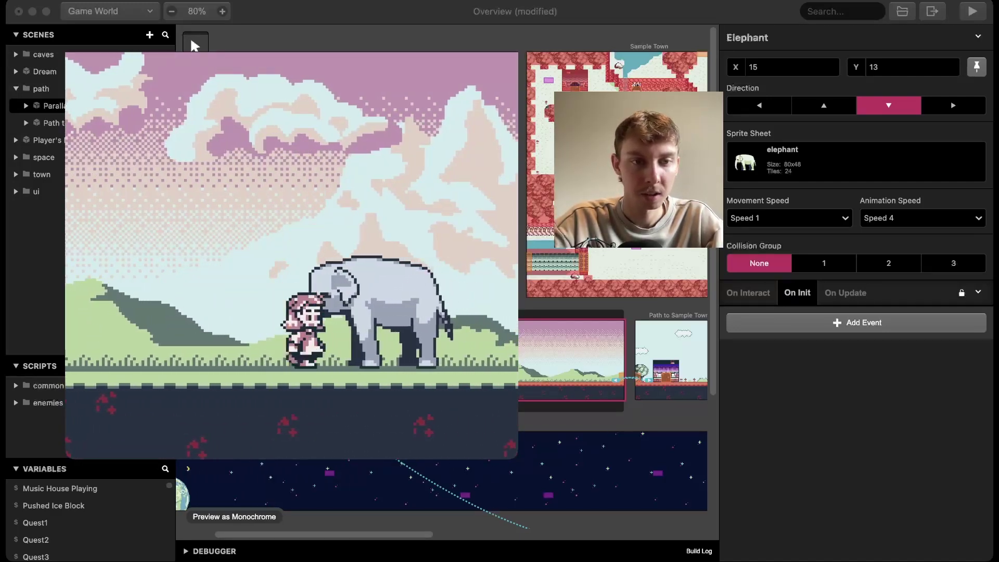
{"action": "key", "text": "Right"}
{"action": "key", "text": "x"}
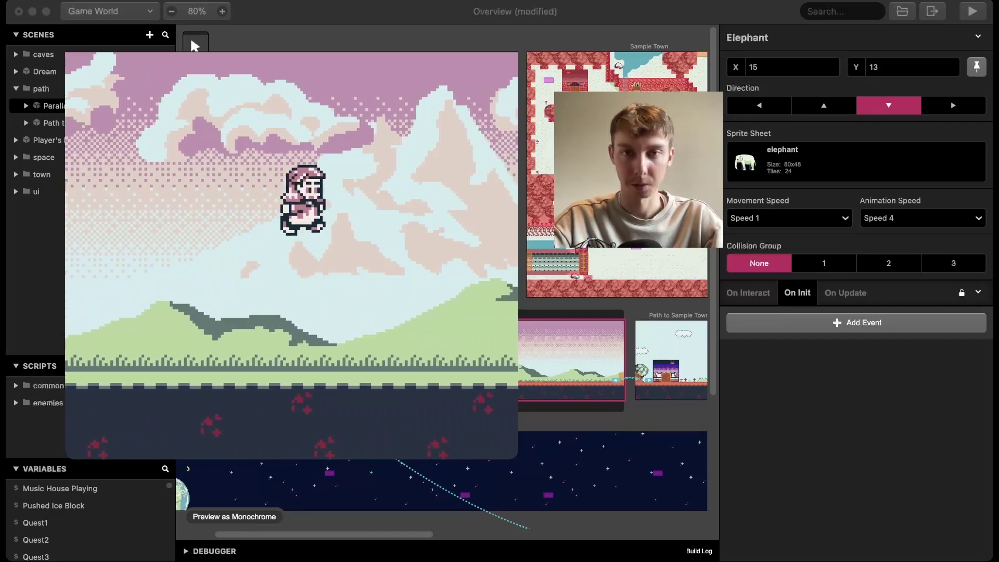
Read the sign in the Parallax Example scene and dismiss its dialogue.
{"action": "key", "text": "z"}
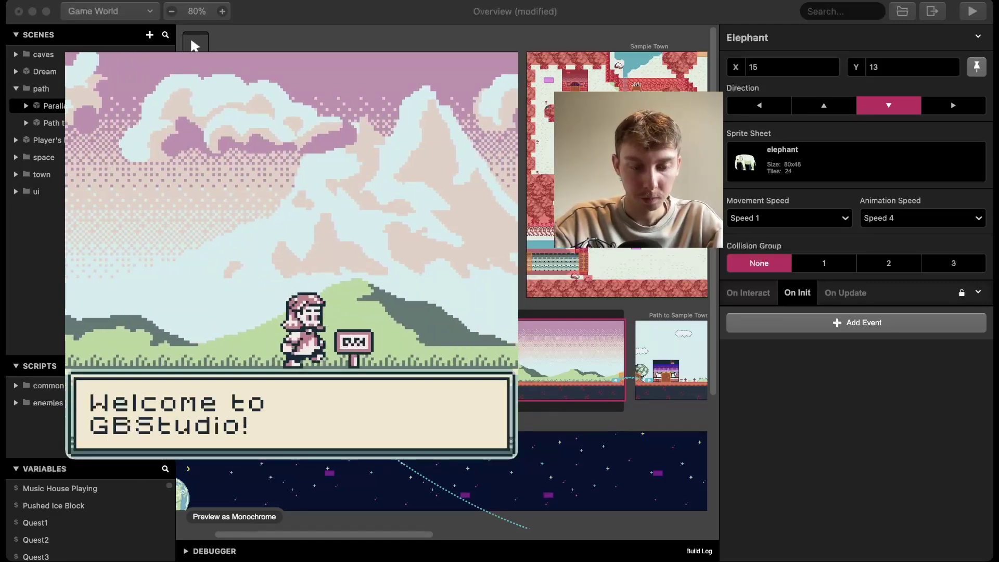
{"action": "key", "text": "z"}
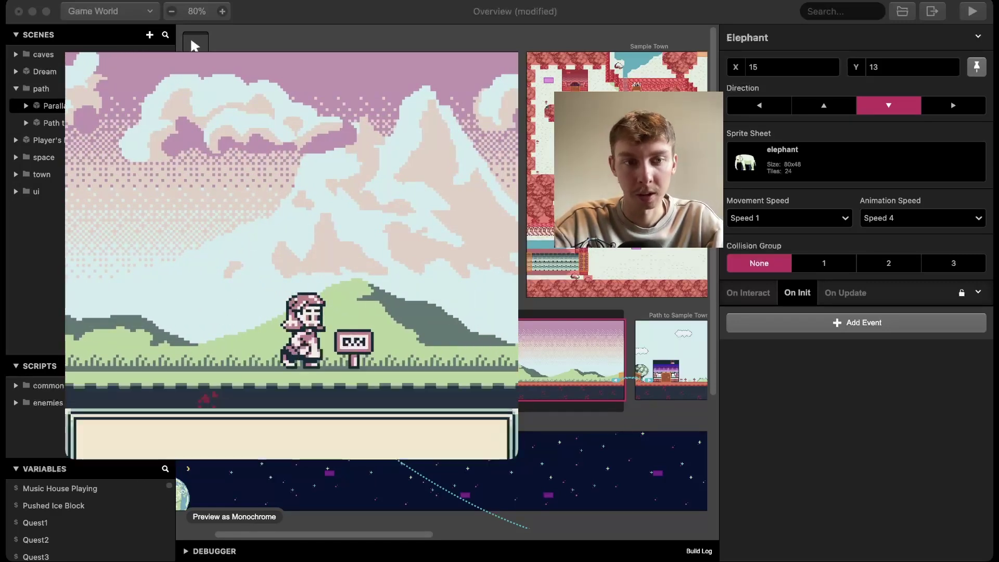
{"action": "key", "text": "z"}
Run and jump past the sign to the end of the Parallax Example scene, entering Path to Sample Town.
{"action": "key", "text": "Right"}
{"action": "key", "text": "x"}
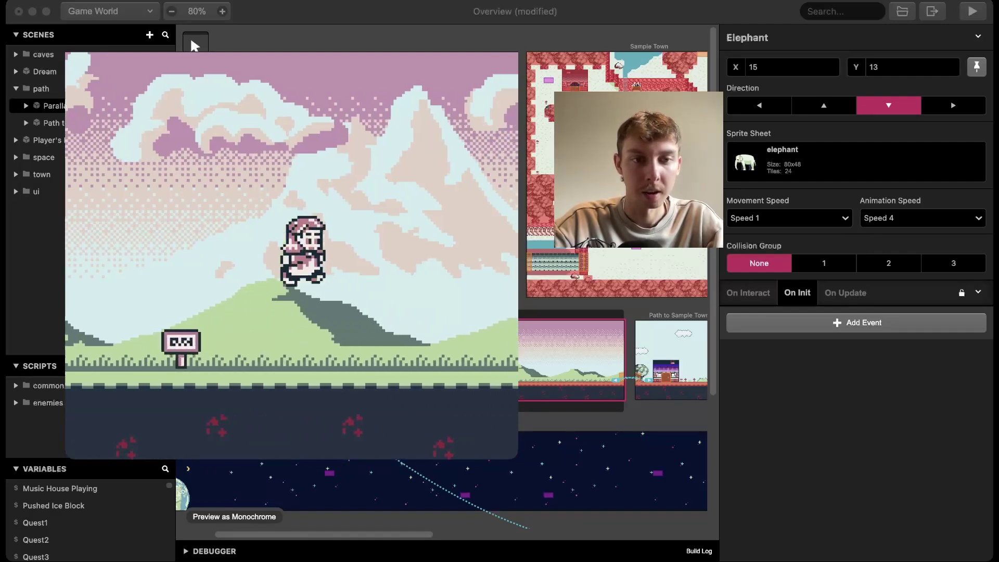
{"action": "key", "text": "x"}
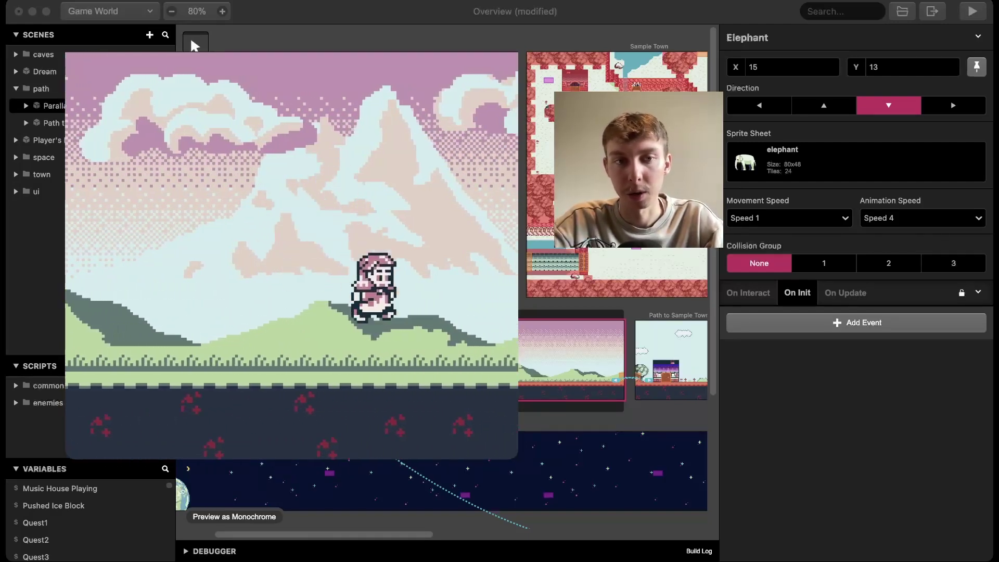
{"action": "key", "text": "Right"}
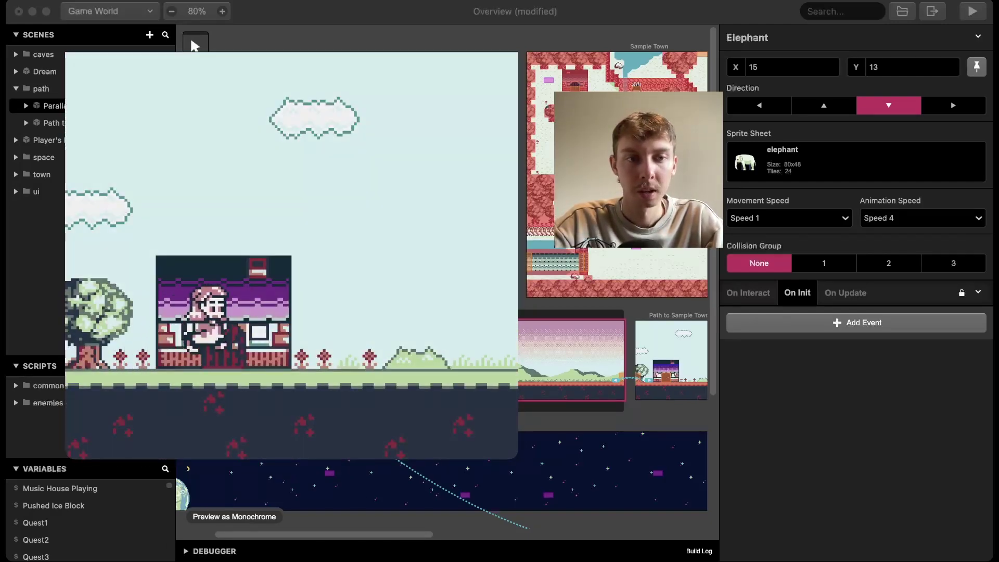
Cross the hill beyond the house and walk past the villager and the tree to the first gap.
{"action": "key", "text": "Right"}
{"action": "key", "text": "z"}
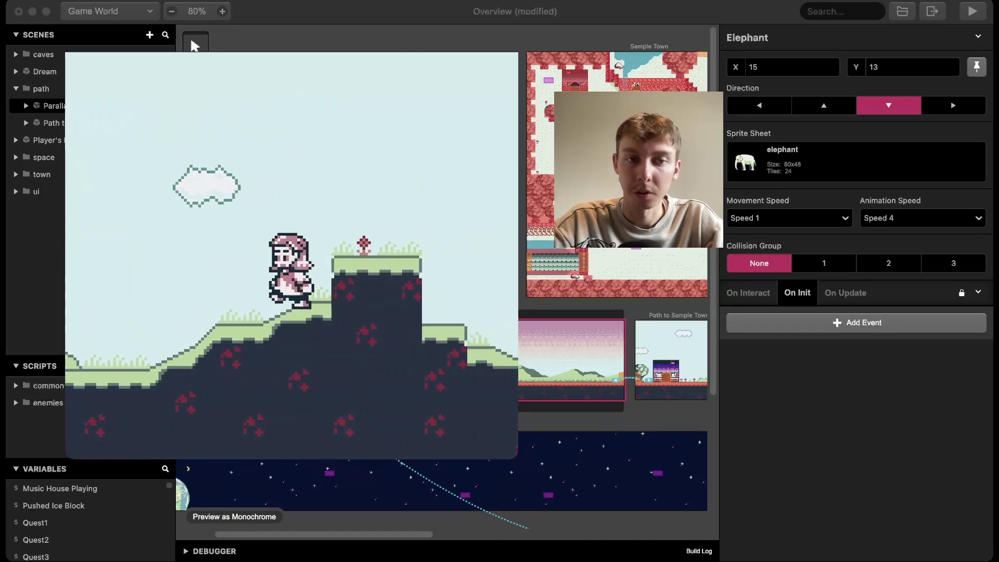
{"action": "key", "text": "Right"}
{"action": "key", "text": "z"}
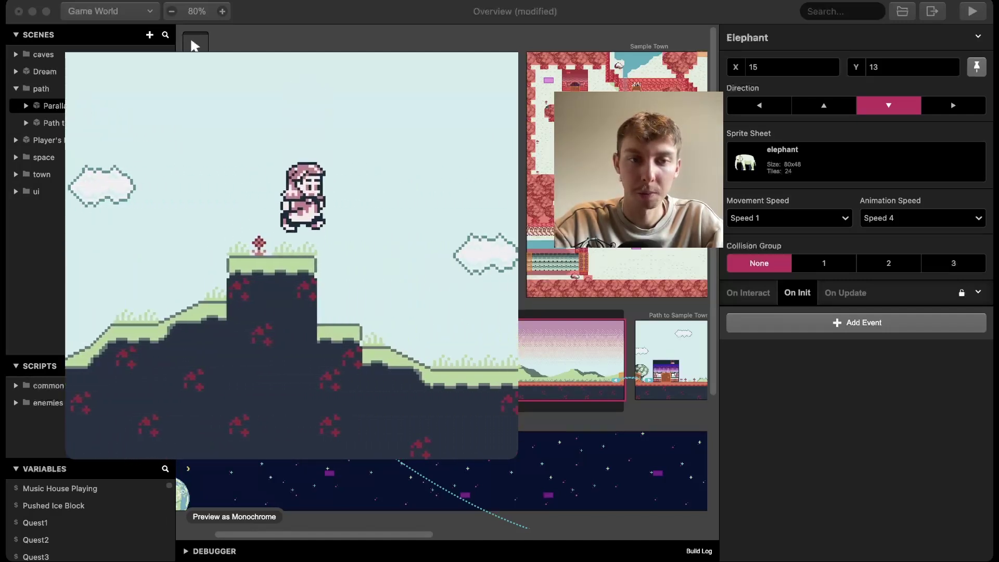
{"action": "key", "text": "Right"}
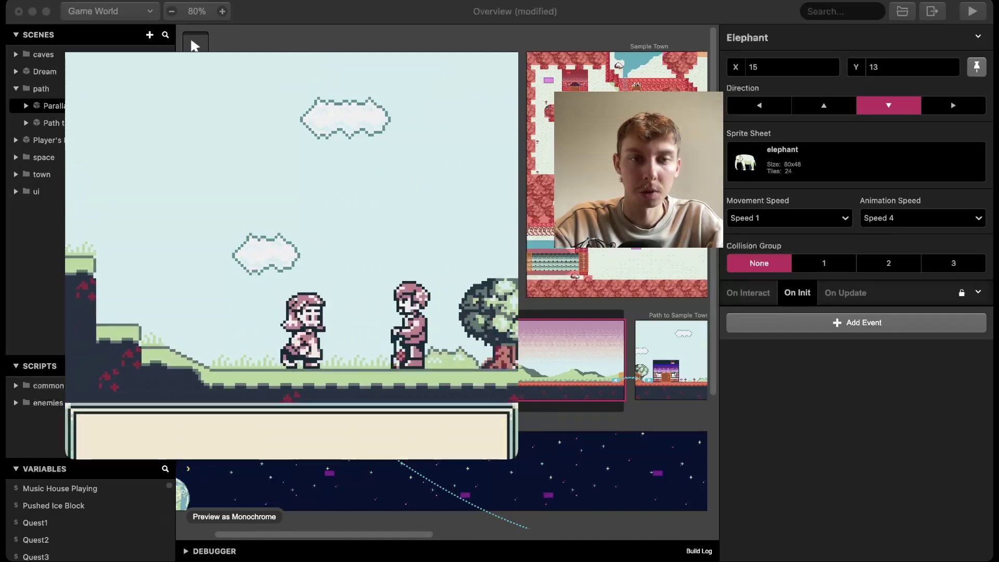
{"action": "key", "text": "Right"}
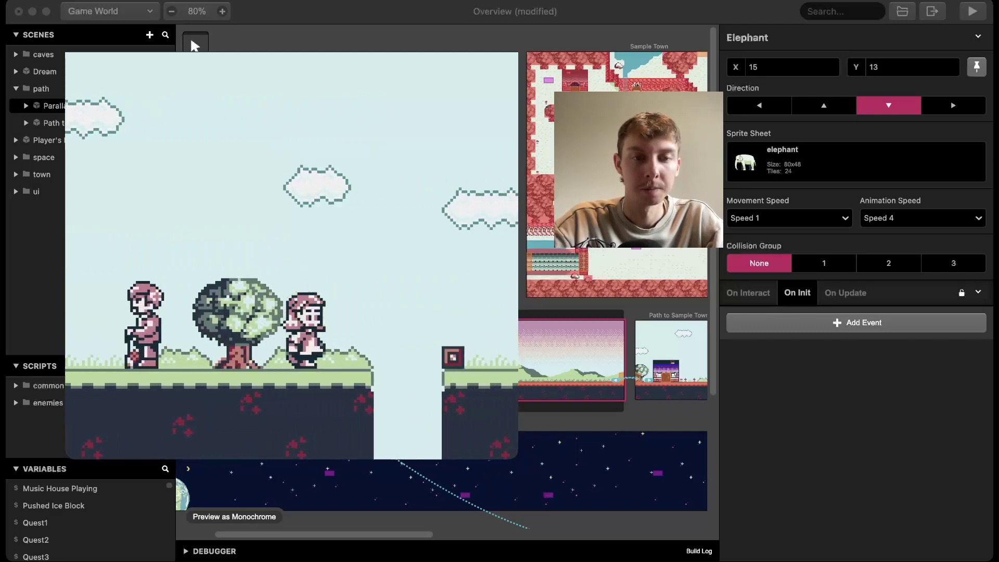
Jump over the first gap and climb onto the raised brick platform.
{"action": "key", "text": "z"}
{"action": "key", "text": "Right"}
{"action": "key", "text": "z"}
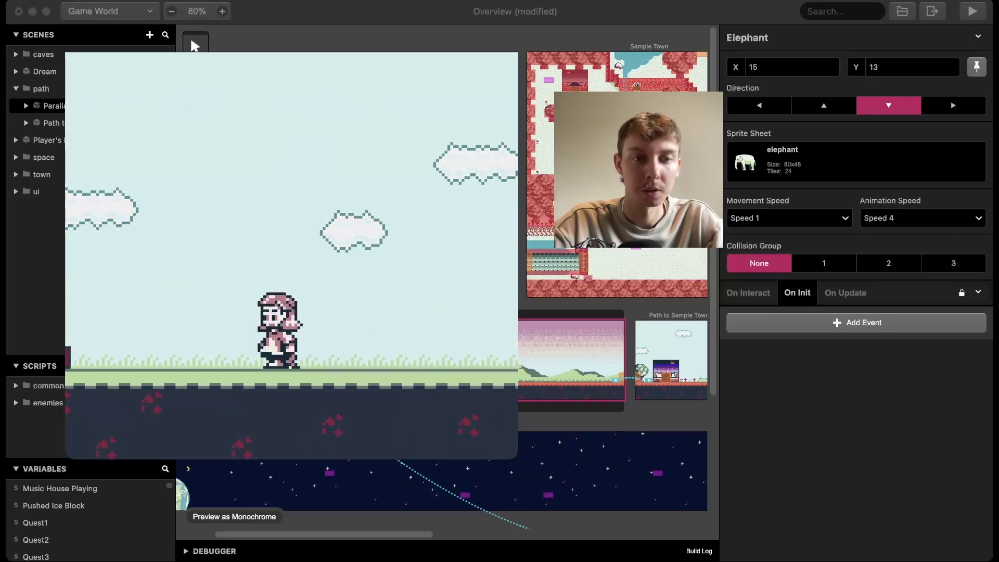
{"action": "key", "text": "z"}
{"action": "key", "text": "Right"}
{"action": "key", "text": "z"}
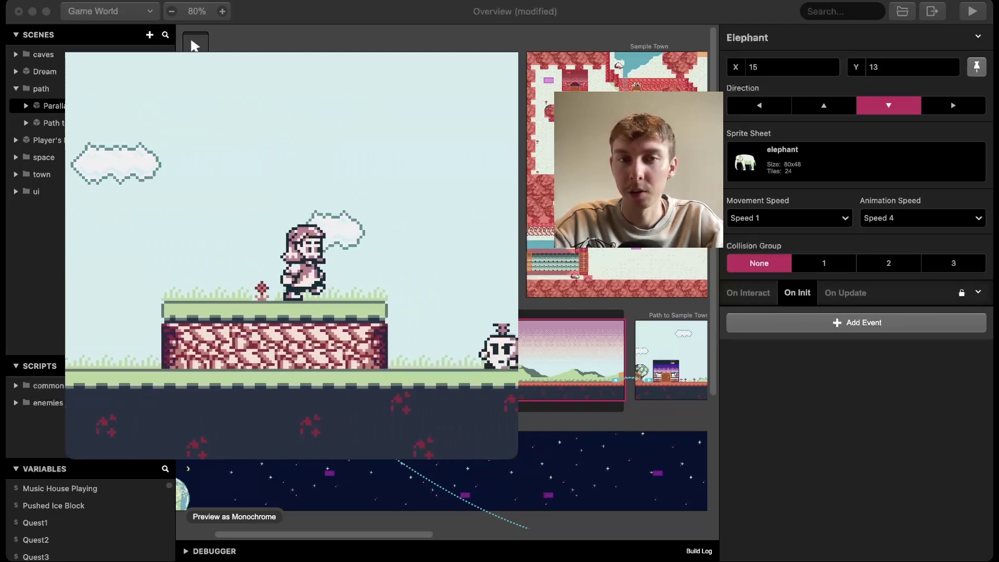
Get past the enemy beyond the brick platform and jump over the next gap.
{"action": "key", "text": "z"}
{"action": "key", "text": "Right"}
{"action": "key", "text": "z"}
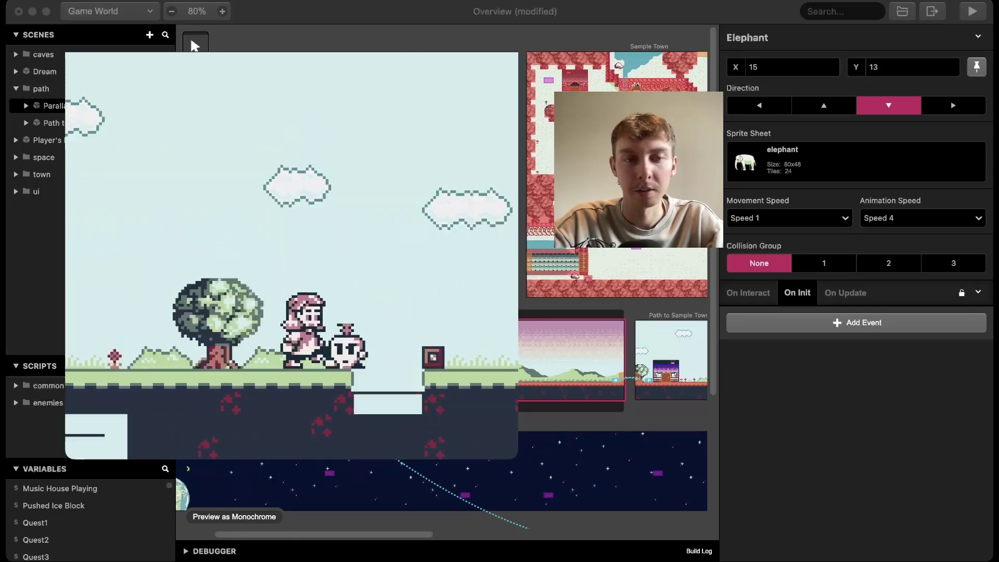
{"action": "key", "text": "Right"}
{"action": "key", "text": "z"}
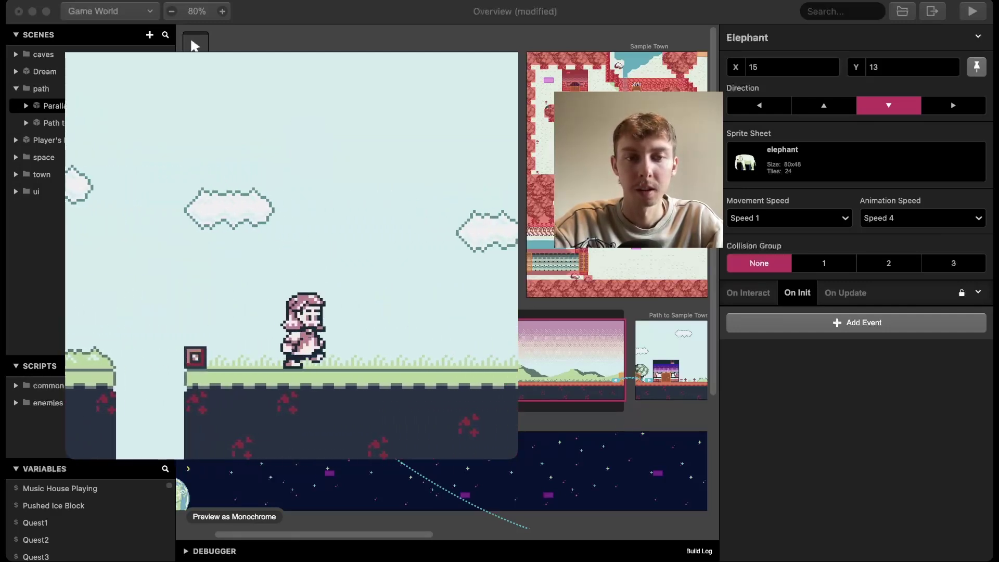
Cross the second brick platform, stomp the enemy, and jump the gap to reach the tree beyond the save point.
{"action": "key", "text": "z"}
{"action": "key", "text": "Right"}
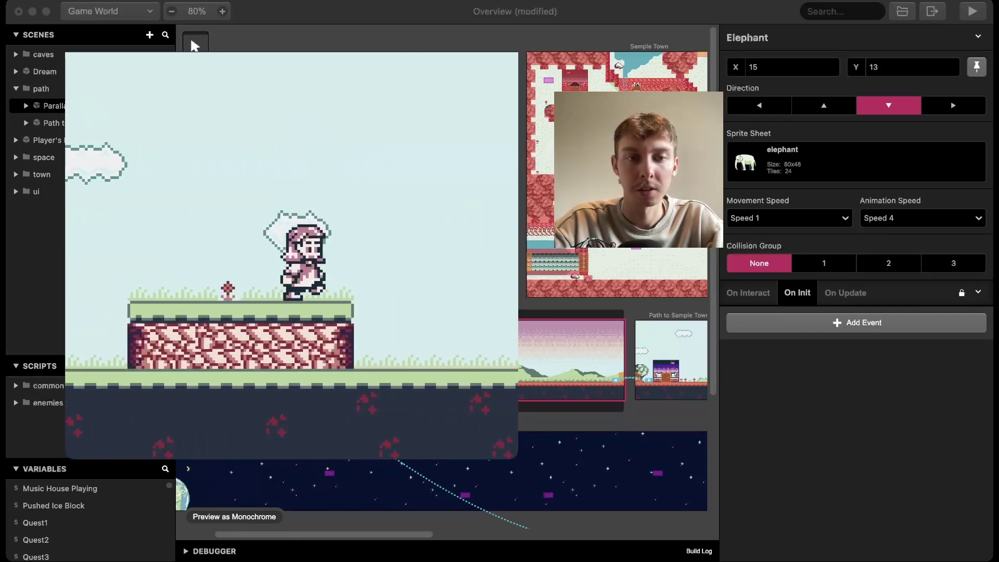
{"action": "key", "text": "z"}
{"action": "key", "text": "Right"}
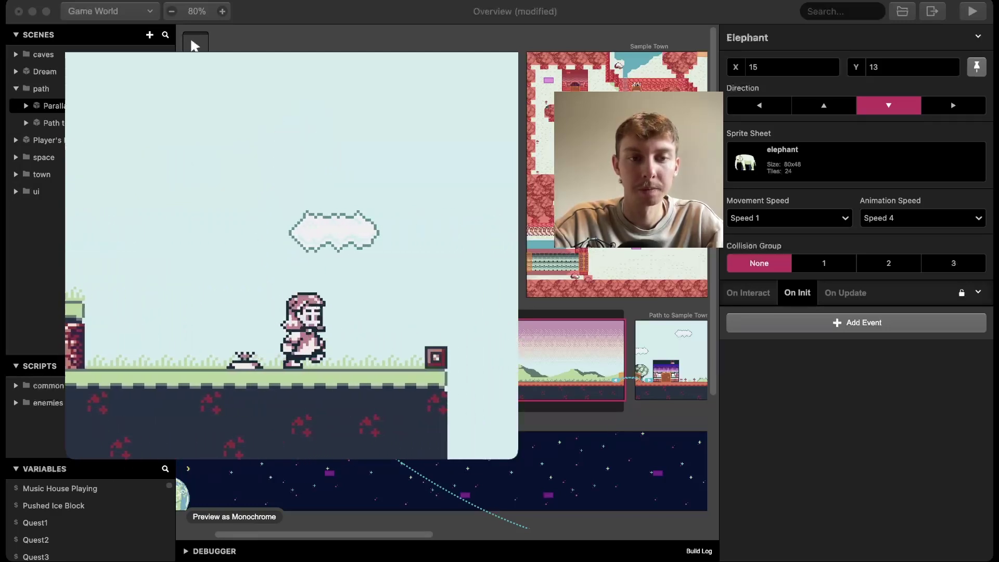
{"action": "key", "text": "z"}
{"action": "key", "text": "Right"}
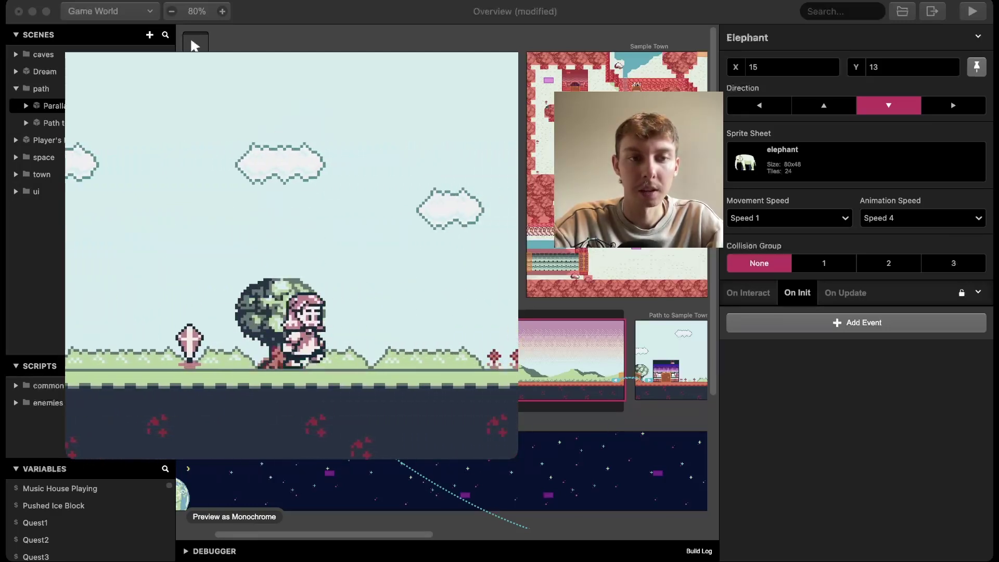
Save the game at the save point beside the tree and walk on to the purple tower.
{"action": "key", "text": "Left"}
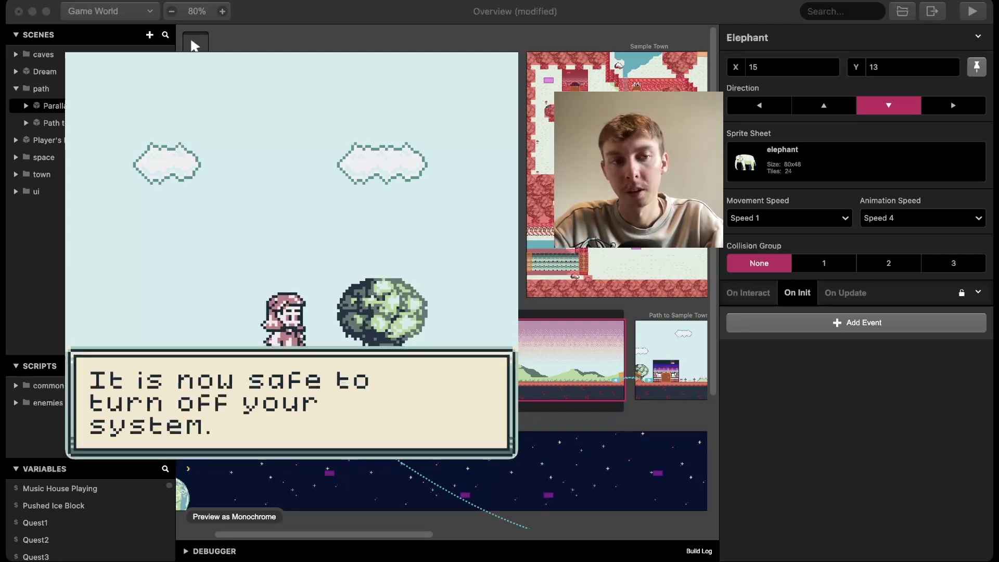
{"action": "key", "text": "Right"}
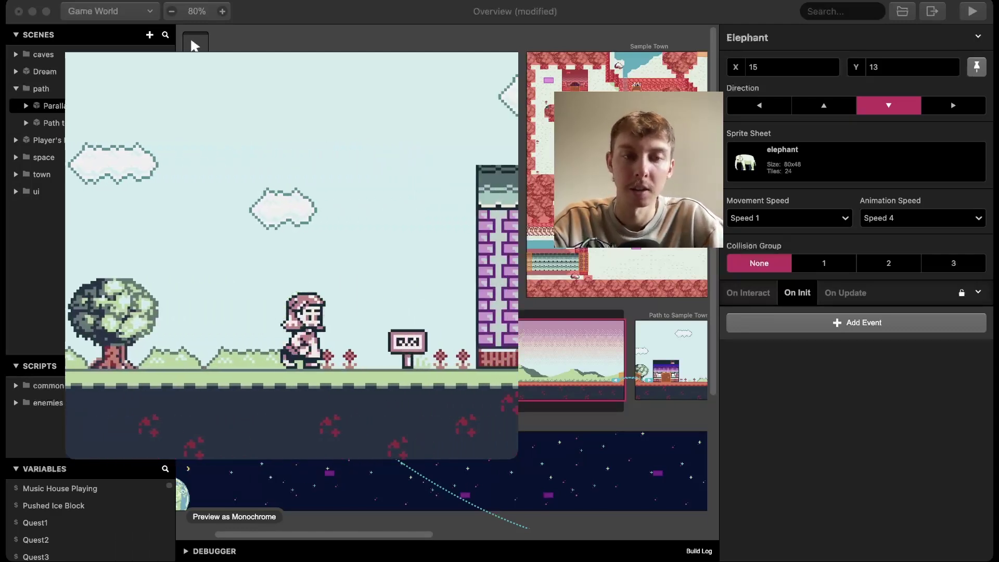
{"action": "key", "text": "Right"}
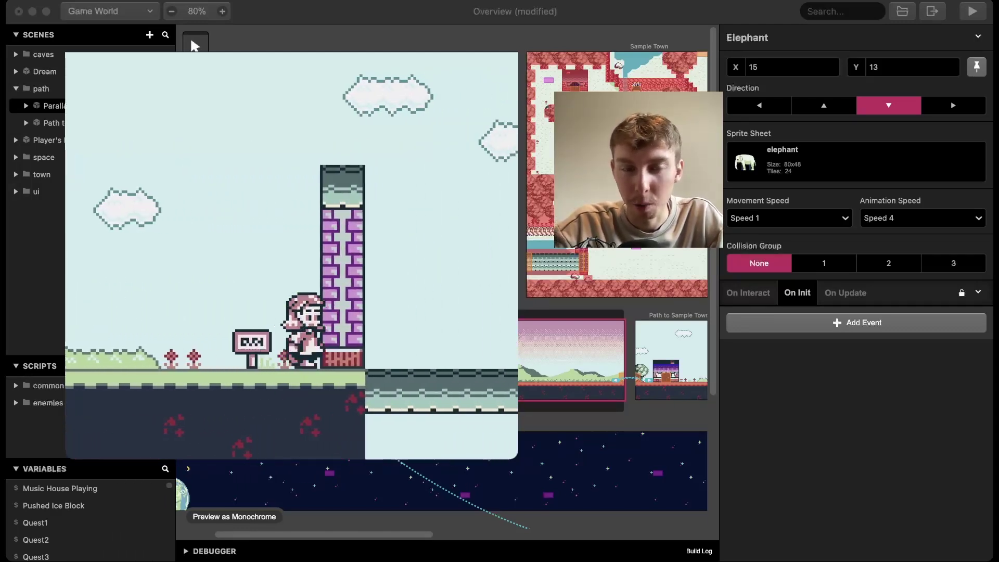
Walk past the purple tower and across the bridge into the Sample Town scene.
{"action": "key", "text": "Right"}
{"action": "key", "text": "z"}
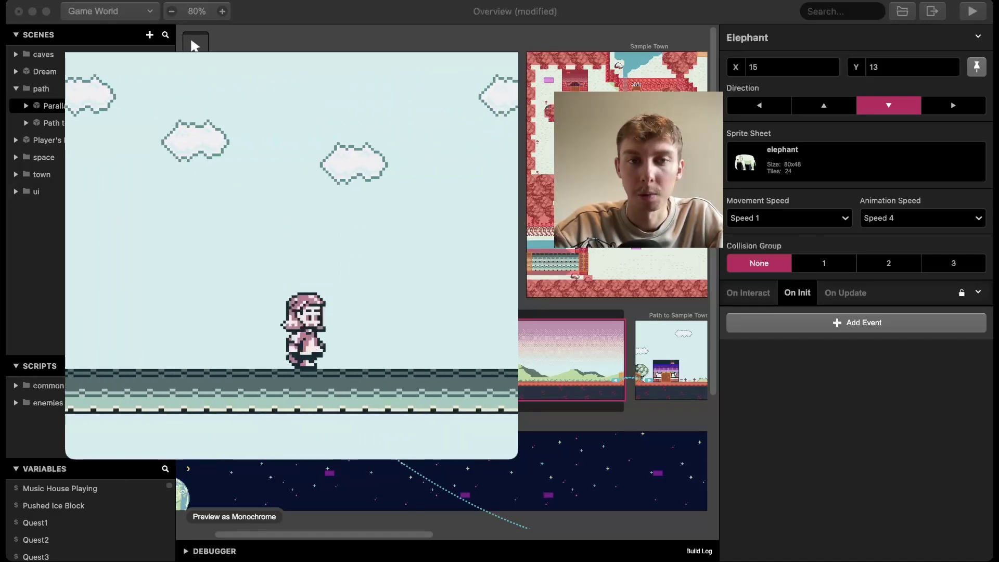
{"action": "key", "text": "Right"}
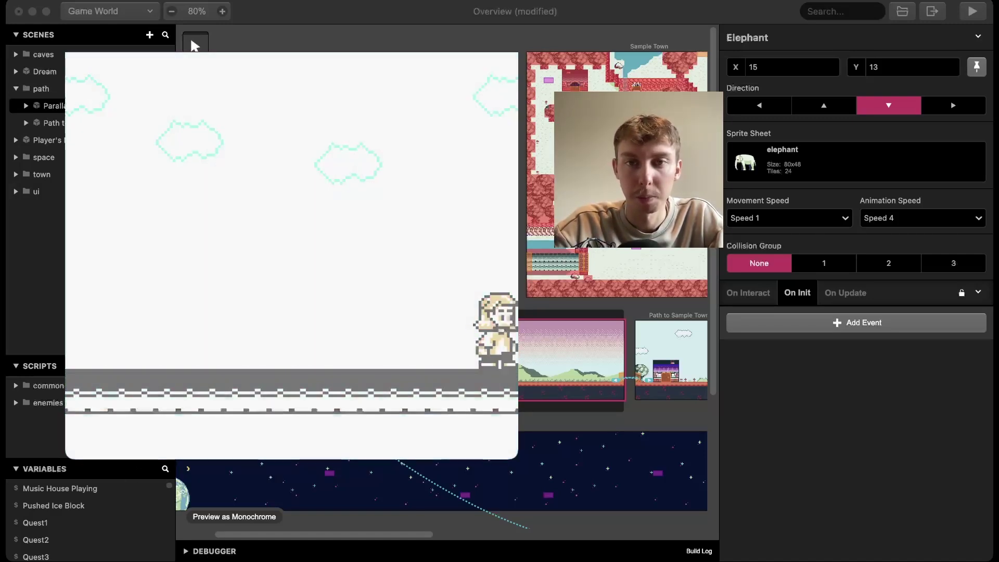
{"action": "key", "text": "Right"}
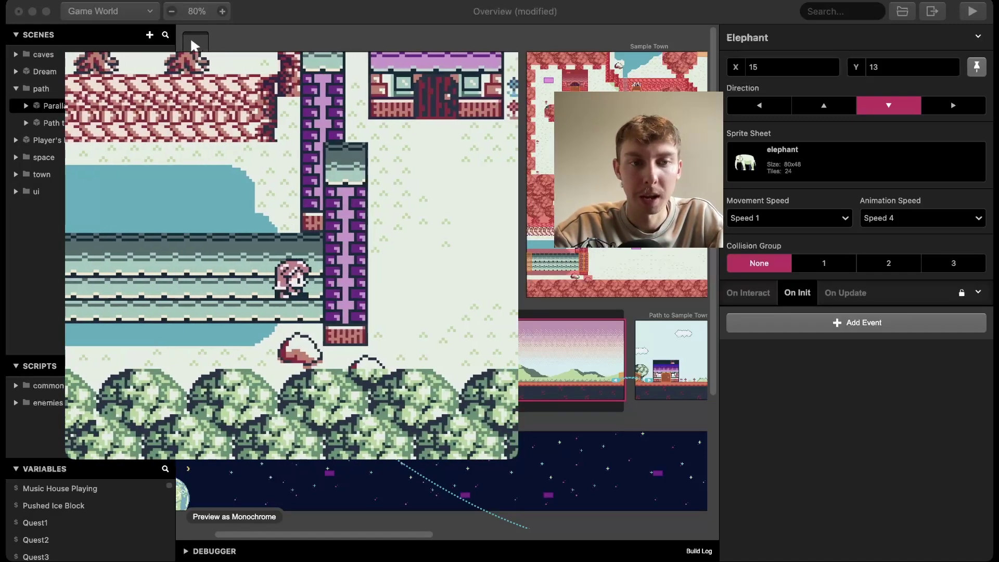
Walk past the houses in Sample Town and around the pond to its northern bank.
{"action": "key", "text": "Up"}
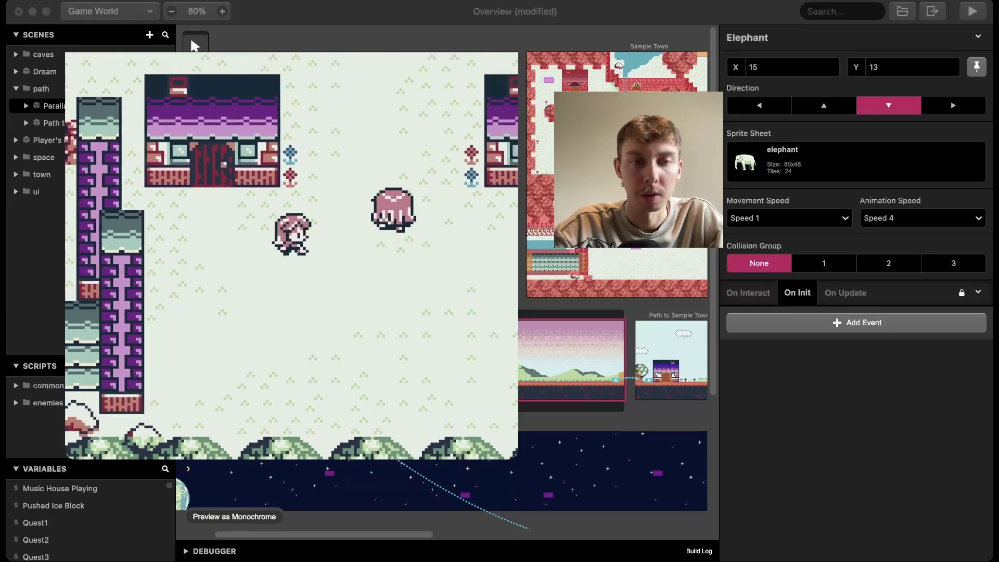
{"action": "key", "text": "Right"}
{"action": "key", "text": "Up"}
{"action": "key", "text": "Left"}
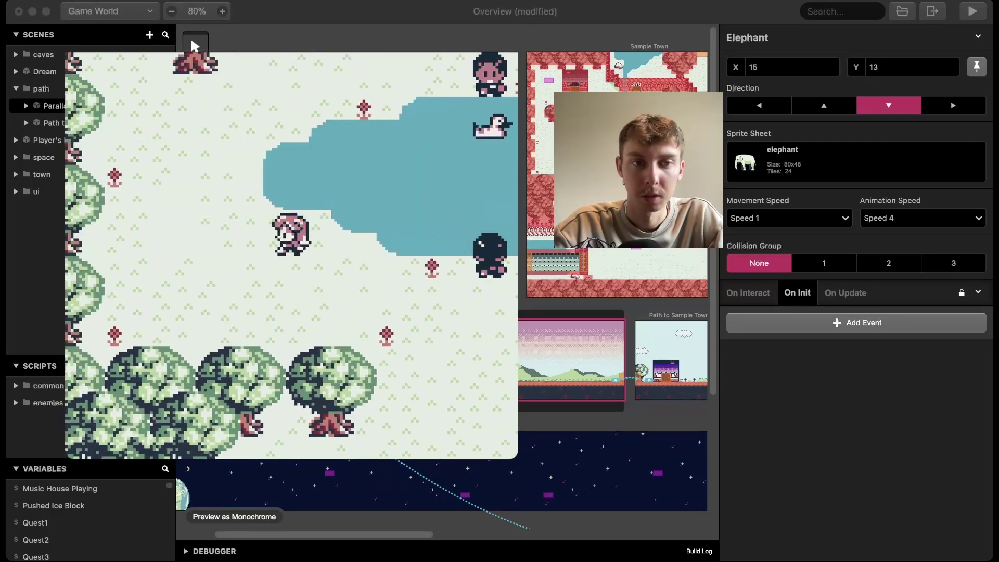
{"action": "key", "text": "Up"}
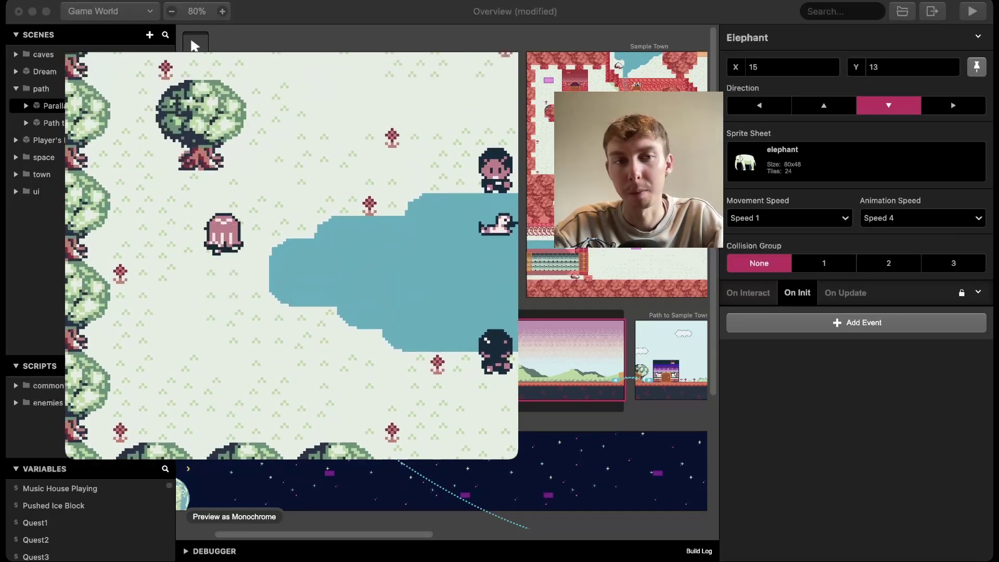
{"action": "key", "text": "Right"}
{"action": "key", "text": "Up"}
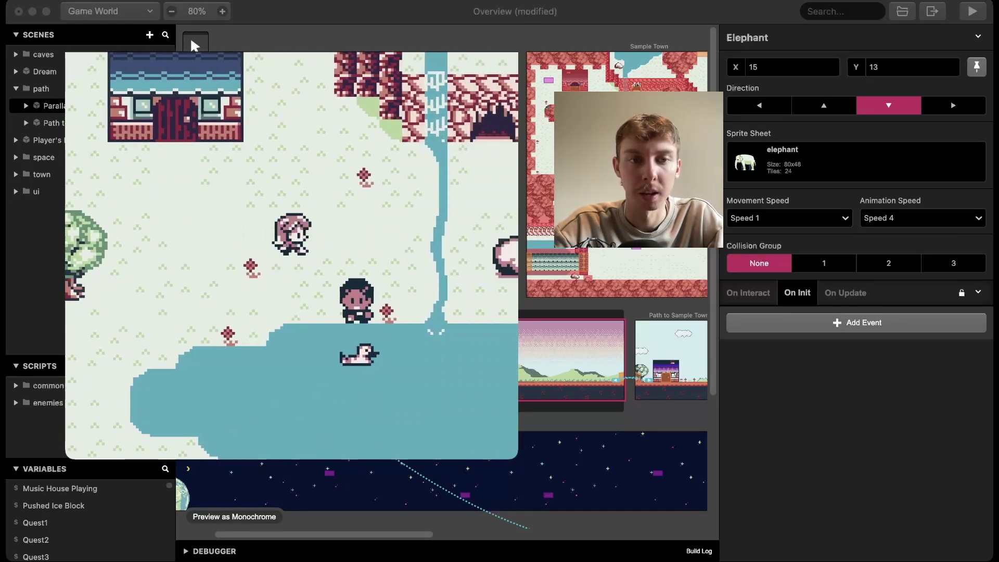
Explore the area east of the stream, passing the cave and the tree toward the stairs.
{"action": "key", "text": "Right"}
{"action": "key", "text": "Up"}
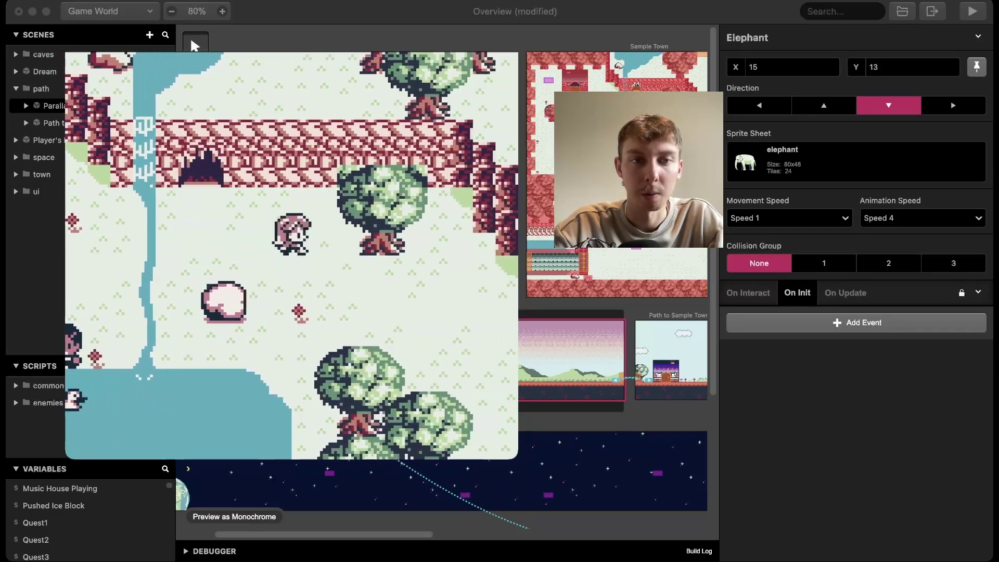
{"action": "key", "text": "Right"}
{"action": "key", "text": "Down"}
{"action": "key", "text": "Right"}
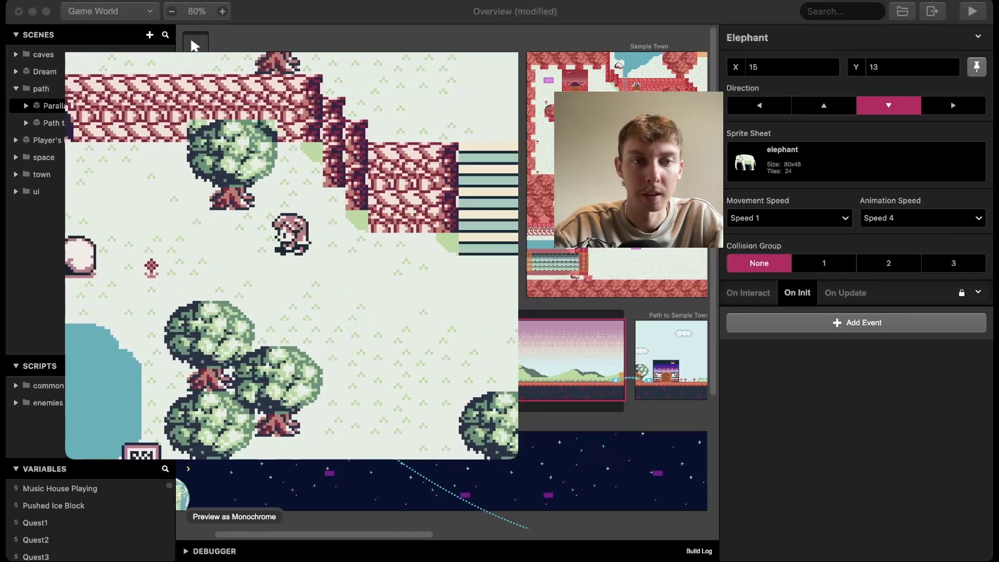
Return to the cave in the cliff wall, enter it, and walk back out to the town.
{"action": "key", "text": "Left"}
{"action": "key", "text": "Up"}
{"action": "key", "text": "Left"}
{"action": "key", "text": "Up"}
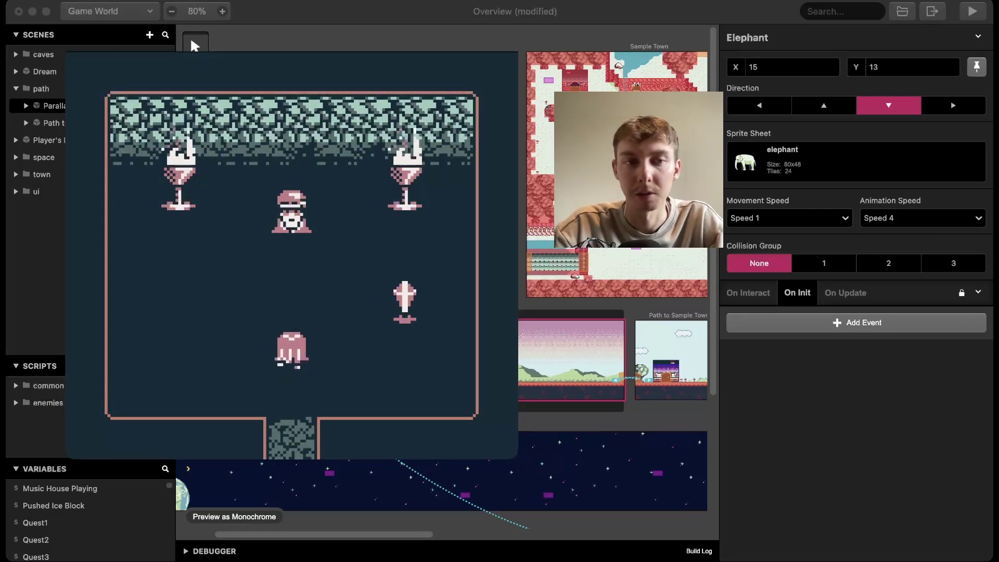
{"action": "key", "text": "Down"}
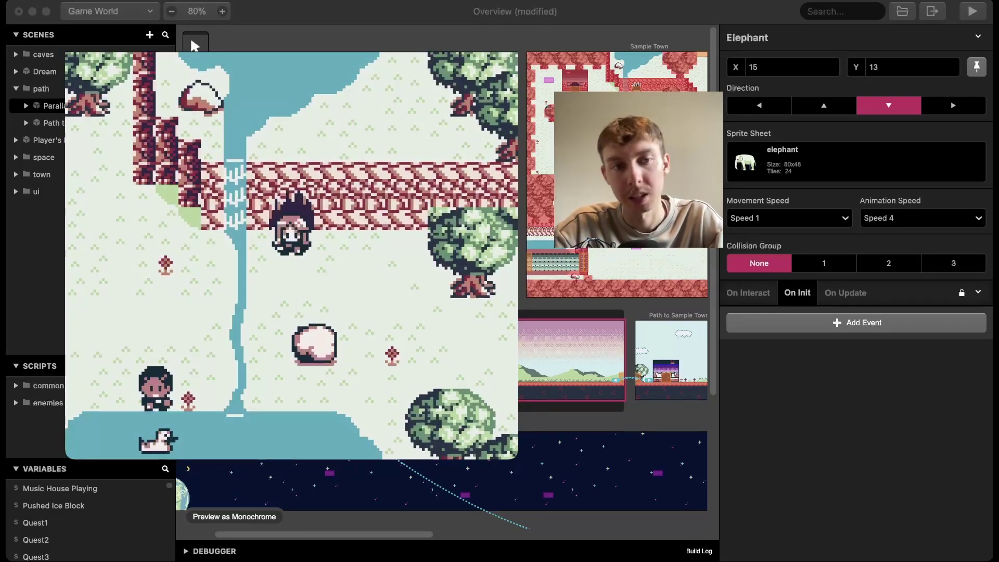
Re-enter the cave and talk to the character standing between the two torches.
{"action": "key", "text": "Right"}
{"action": "key", "text": "Left"}
{"action": "key", "text": "Up"}
{"action": "key", "text": "Up"}
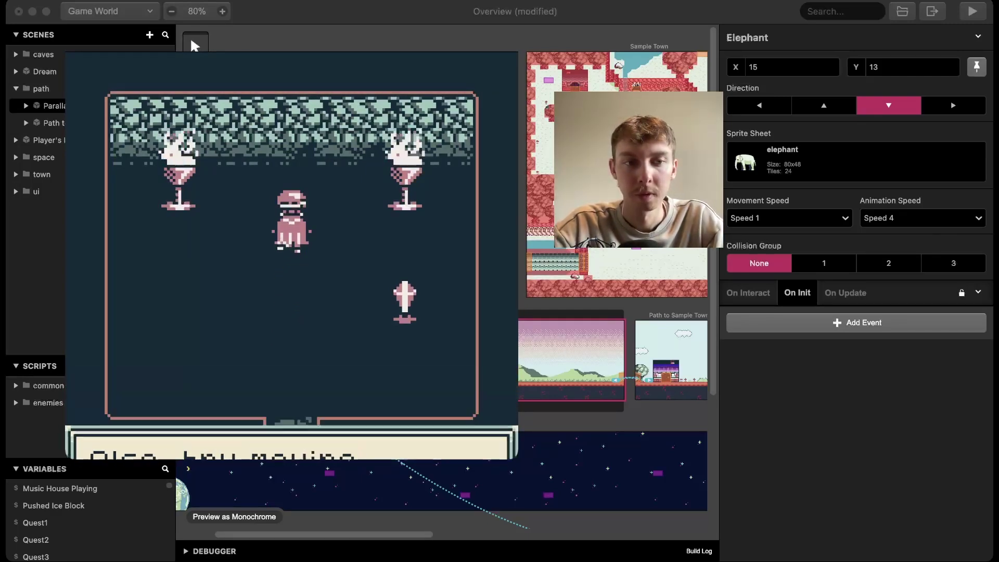
Leave the cave, walk east through Sample Town and up the stairs, and close the game preview.
{"action": "key", "text": "Down"}
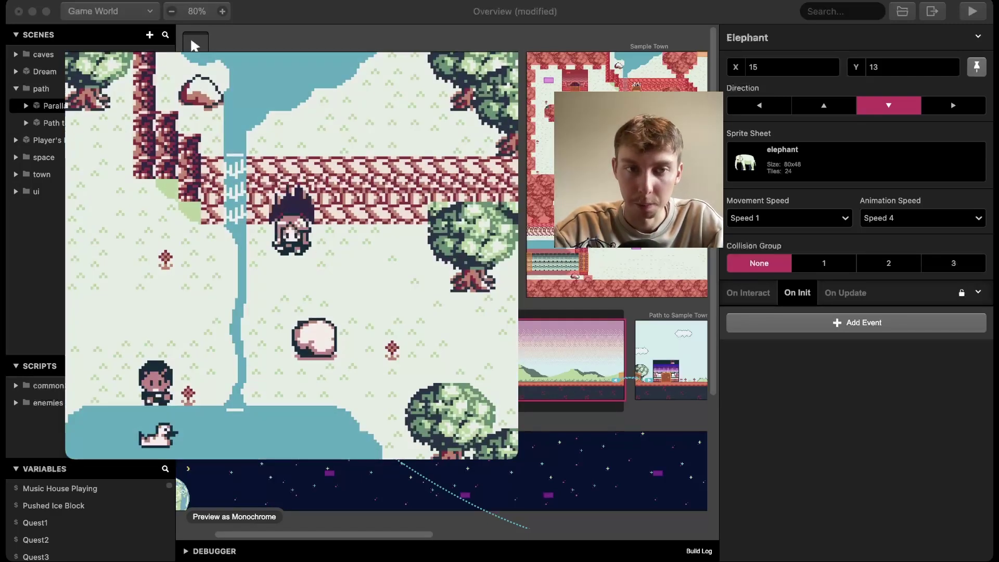
{"action": "key", "text": "Right"}
{"action": "key", "text": "Down"}
{"action": "key", "text": "Right"}
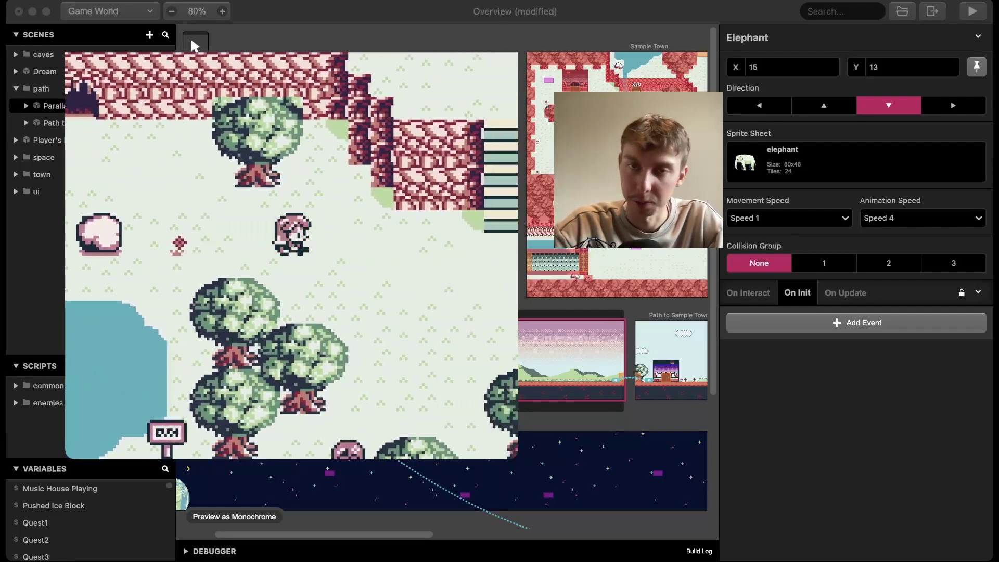
{"action": "key", "text": "Right"}
{"action": "key", "text": "Up"}
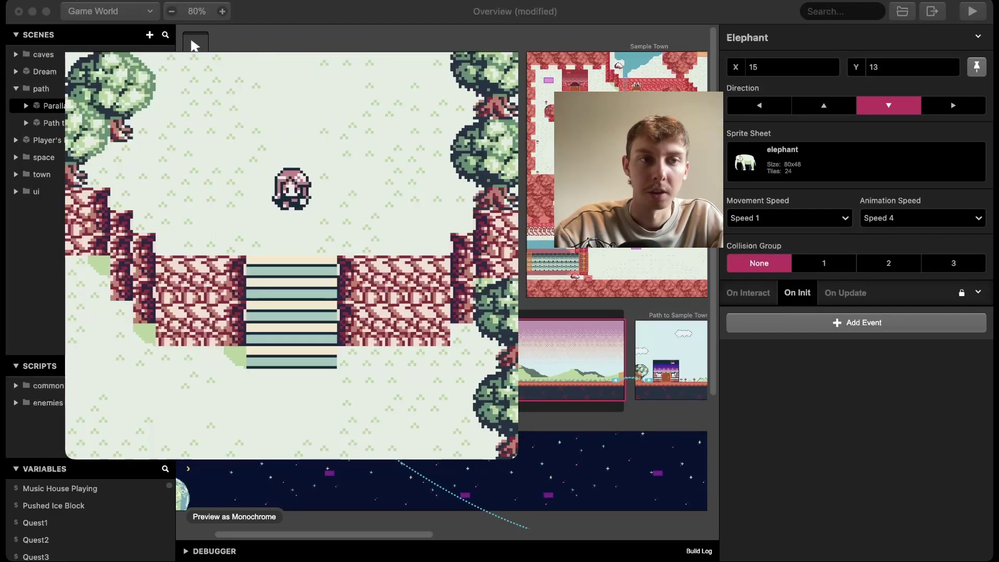
{"action": "key", "text": "super+w"}
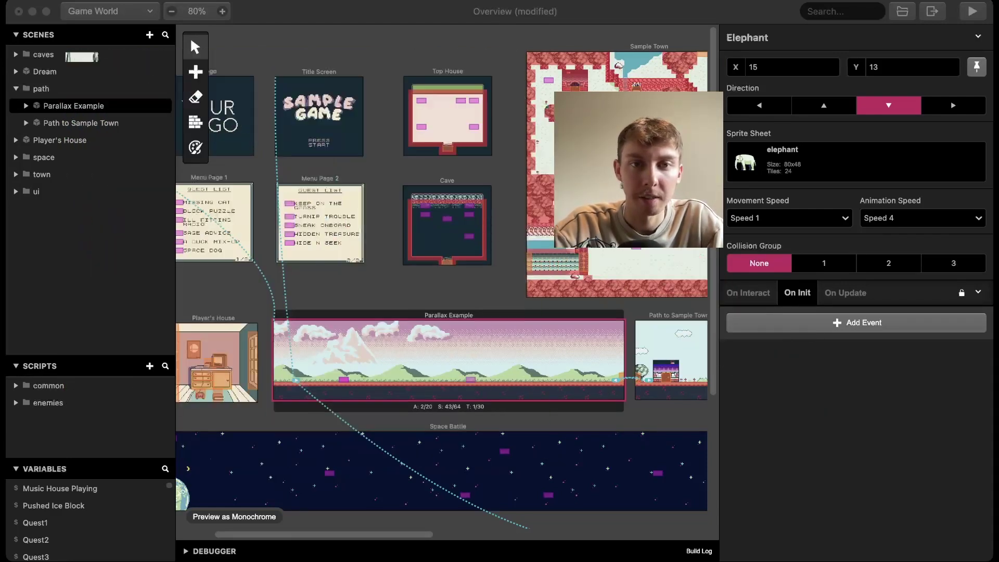
Deselect the elephant to show the project overview and look across the scenes around Sample Town.
{"action": "left_click", "coordinate": [396, 284]}
{"action": "scroll", "coordinate": [395, 284], "scroll_direction": "right", "scroll_amount": 12}
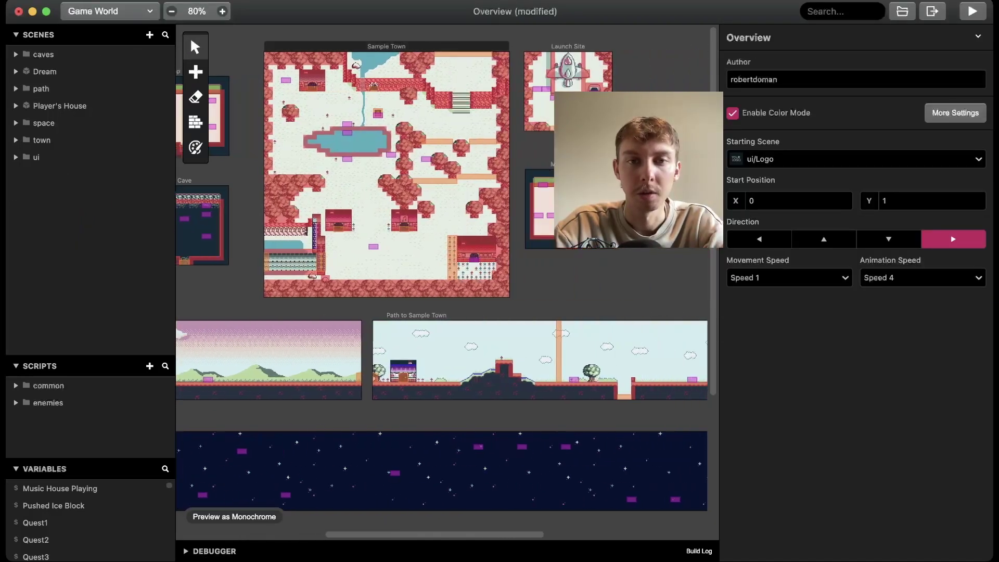
{"action": "scroll", "coordinate": [416, 260], "scroll_direction": "left", "scroll_amount": 9}
{"action": "scroll", "coordinate": [443, 281], "scroll_direction": "left", "scroll_amount": 3}
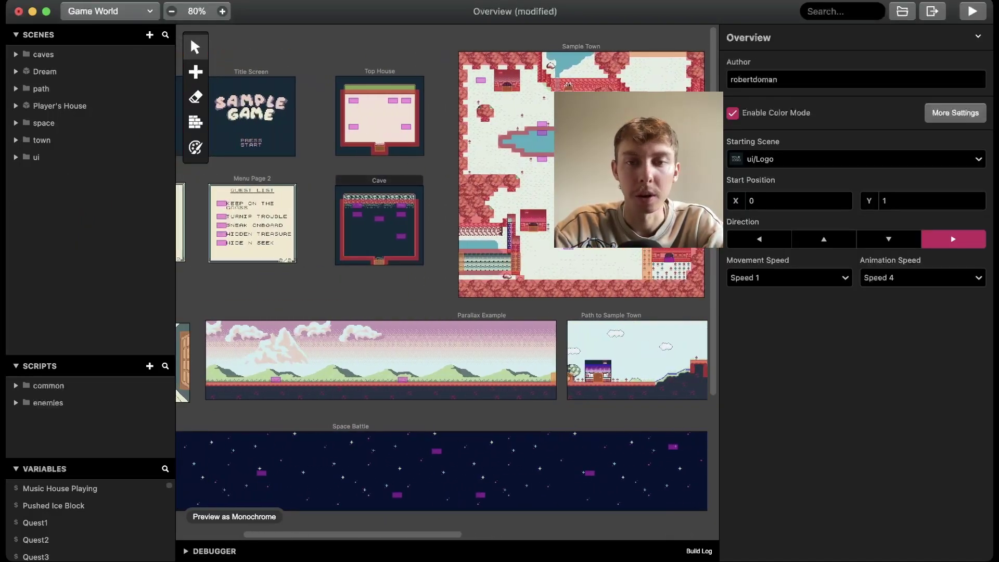
{"action": "scroll", "coordinate": [442, 281], "scroll_direction": "right", "scroll_amount": 7}
{"action": "scroll", "coordinate": [424, 208], "scroll_direction": "left", "scroll_amount": 7}
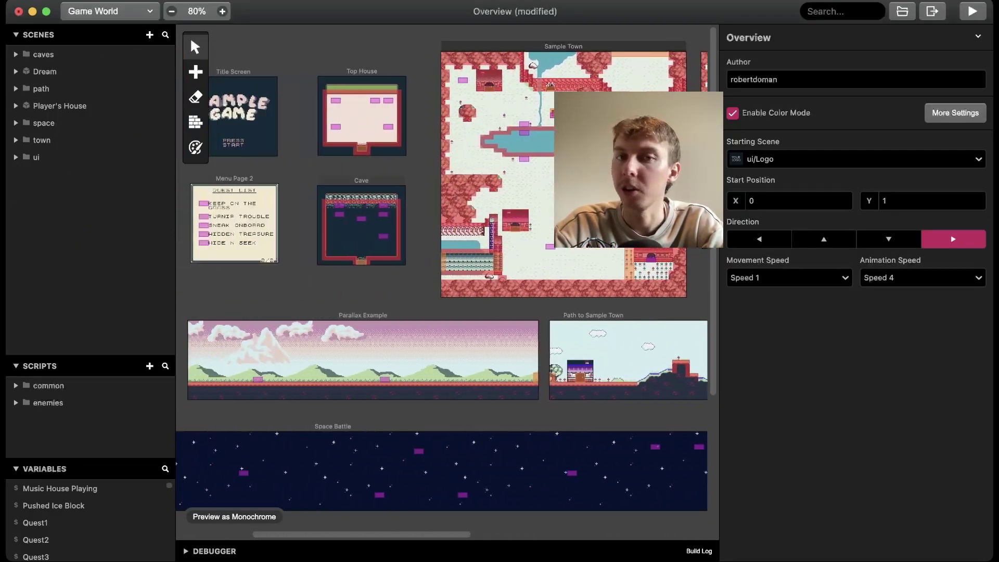
Select the Logo scene in the ui folder and examine its On Init script up to the change to ui/Title Screen.
{"action": "scroll", "coordinate": [424, 208], "scroll_direction": "up", "scroll_amount": 5, "text": "ctrl"}
{"action": "scroll", "coordinate": [423, 208], "scroll_direction": "left", "scroll_amount": 2}
{"action": "scroll", "coordinate": [423, 209], "scroll_direction": "left", "scroll_amount": 6}
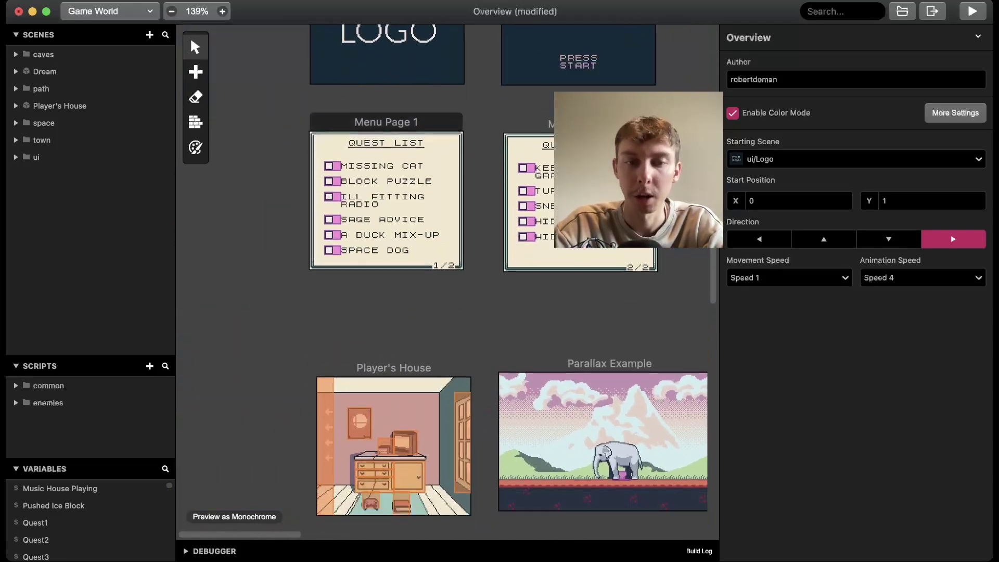
{"action": "scroll", "coordinate": [423, 208], "scroll_direction": "down", "scroll_amount": 3}
{"action": "scroll", "coordinate": [423, 208], "scroll_direction": "up", "scroll_amount": 6}
{"action": "left_click", "coordinate": [391, 155]}
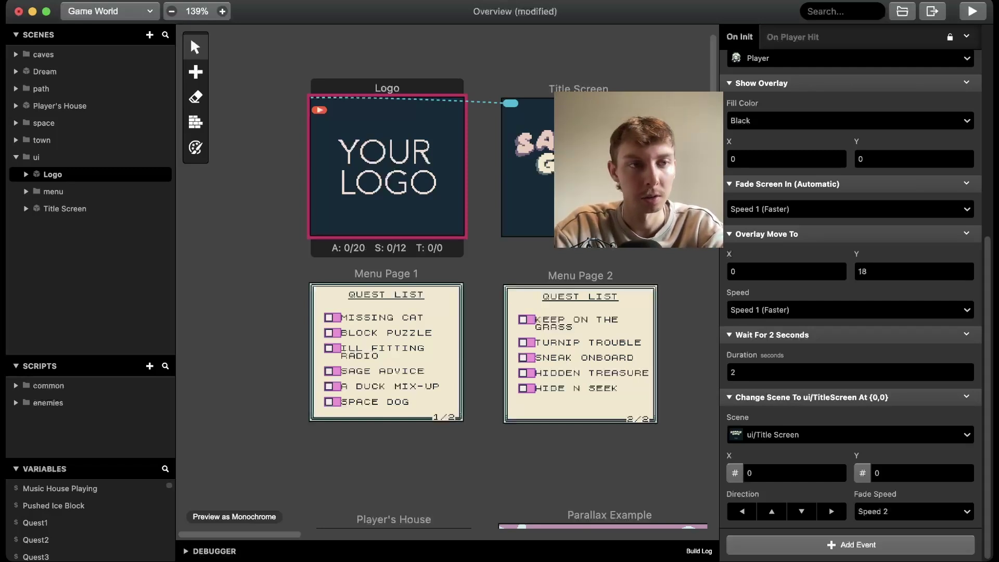
{"action": "left_click", "coordinate": [36, 157]}
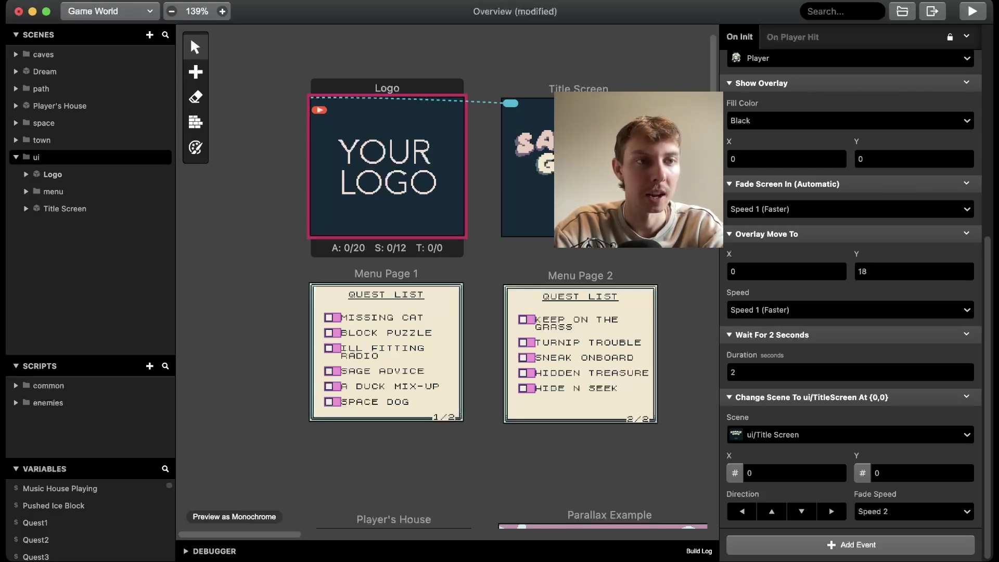
{"action": "left_click", "coordinate": [53, 174]}
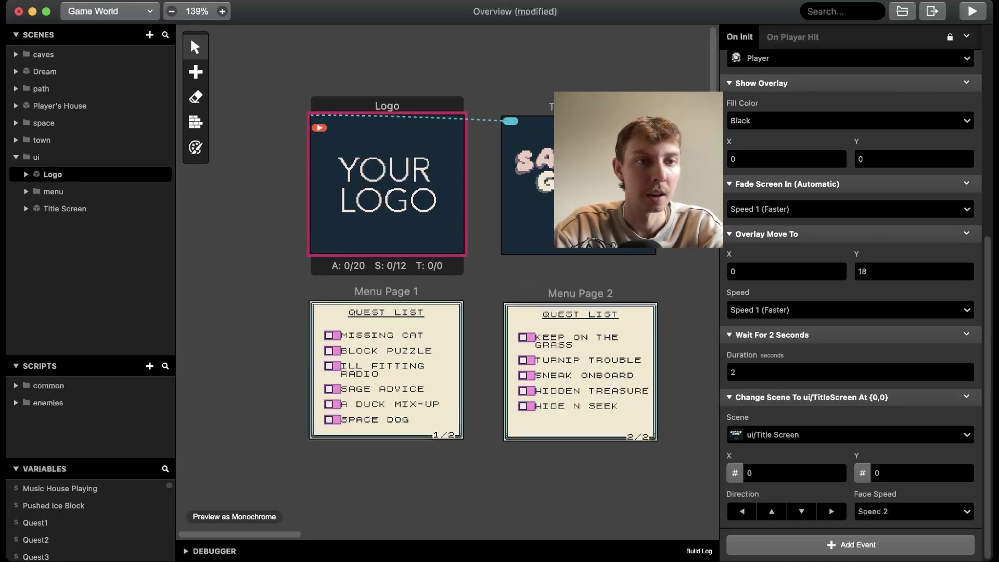
{"action": "left_click", "coordinate": [26, 192]}
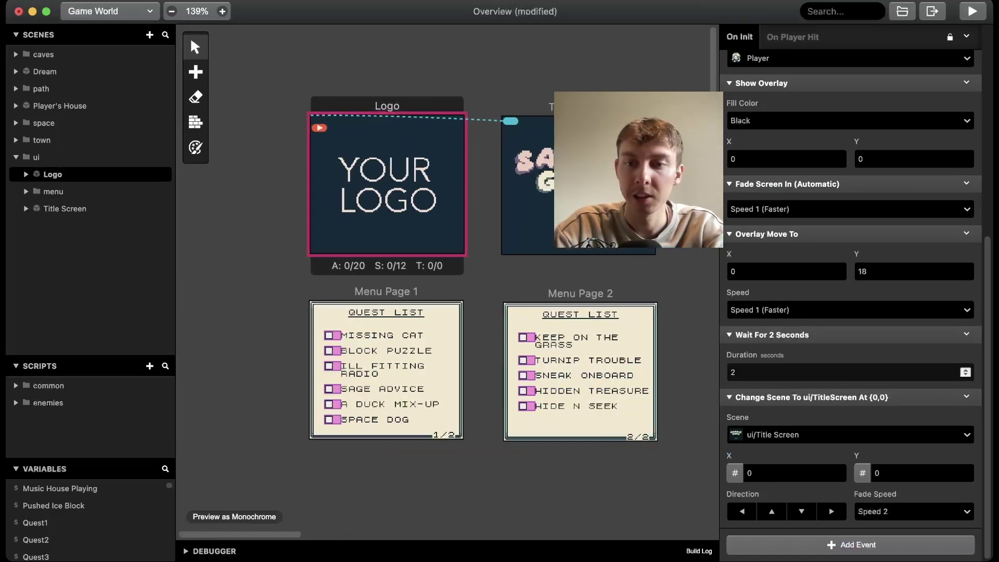
Select the Title Screen scene and inspect the event that changes the scene to path/Parallax Example.
{"action": "key", "text": "Down"}
{"action": "key", "text": "Down"}
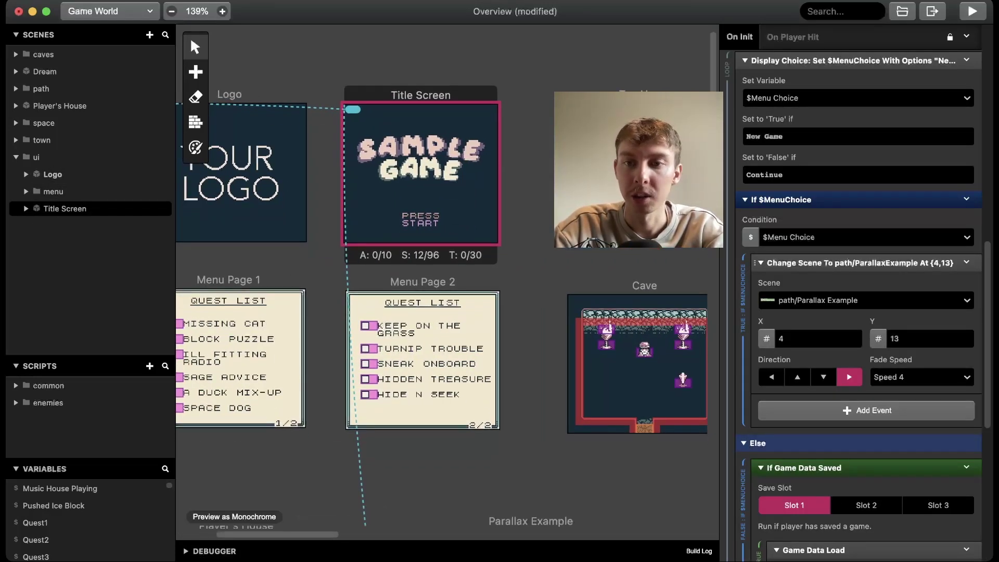
{"action": "left_click", "coordinate": [833, 263]}
{"action": "left_click", "coordinate": [832, 263]}
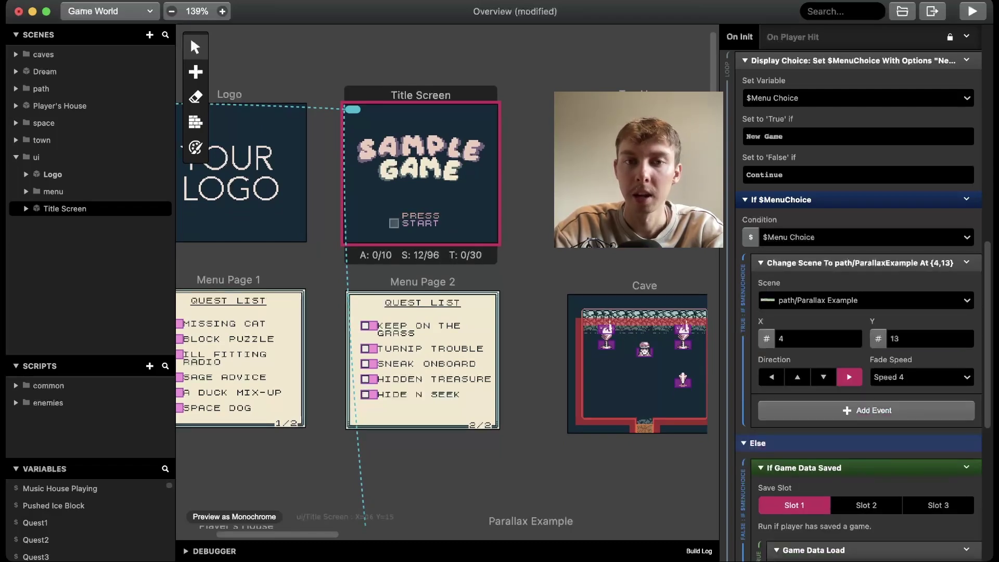
Follow the connection line to the Parallax Example scene, select it, and view its player start point and On Init script.
{"action": "scroll", "coordinate": [394, 223], "scroll_direction": "down", "scroll_amount": 3}
{"action": "scroll", "coordinate": [398, 252], "scroll_direction": "down", "scroll_amount": 3}
{"action": "left_click", "coordinate": [399, 253]}
{"action": "scroll", "coordinate": [398, 253], "scroll_direction": "right", "scroll_amount": 6}
{"action": "scroll", "coordinate": [398, 253], "scroll_direction": "down", "scroll_amount": 2}
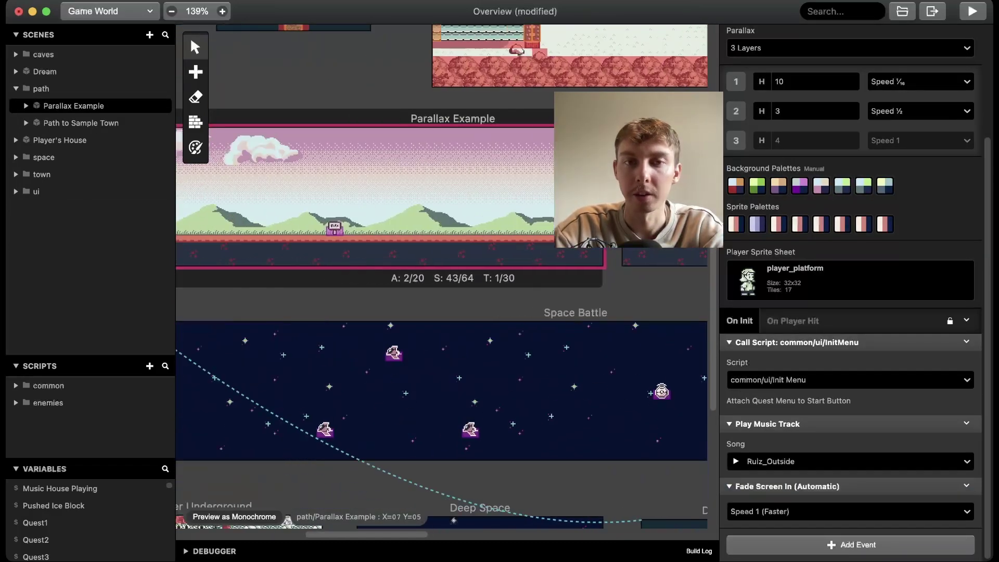
{"action": "scroll", "coordinate": [398, 252], "scroll_direction": "left", "scroll_amount": 5}
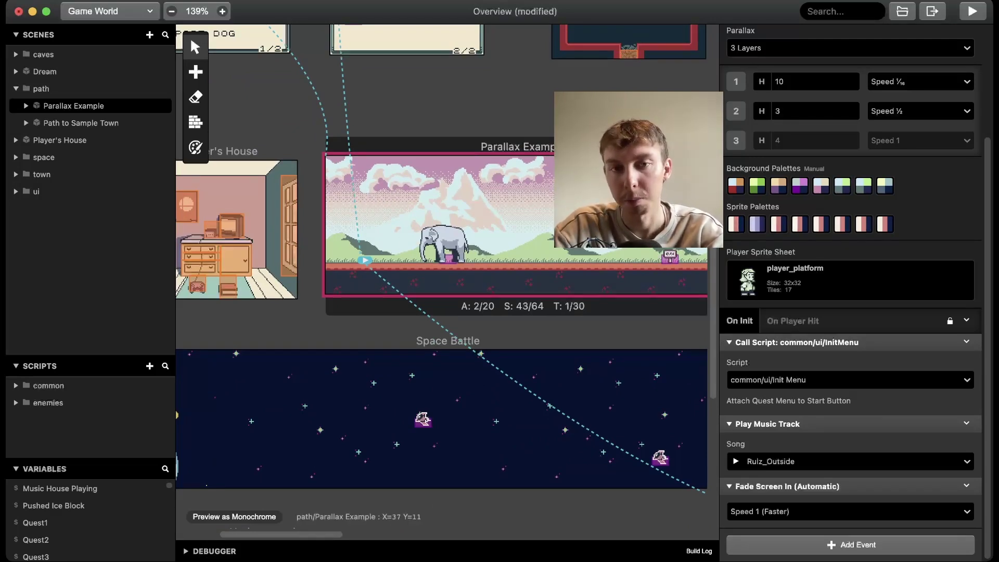
{"action": "scroll", "coordinate": [505, 259], "scroll_direction": "right", "scroll_amount": 2}
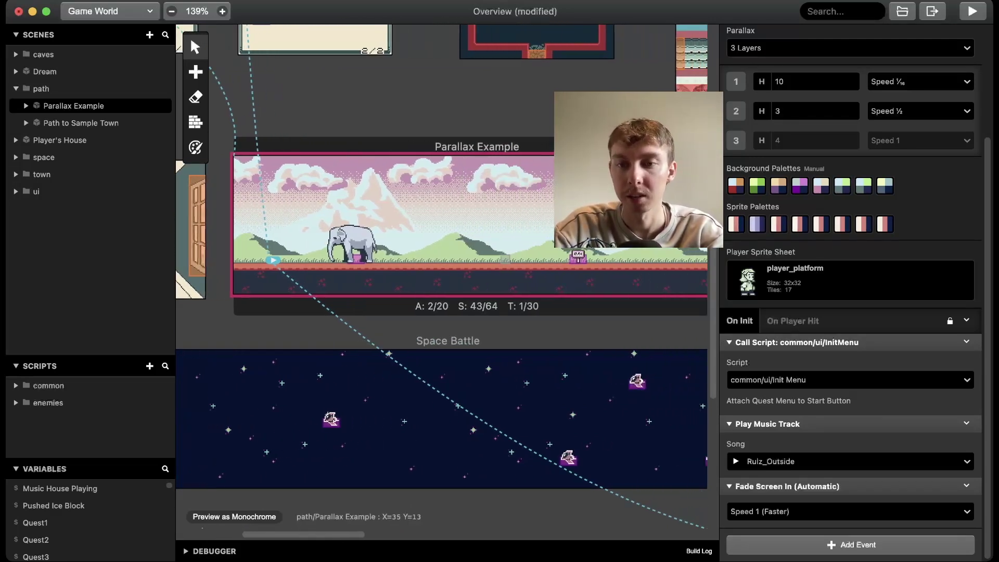
Go back to the Title Screen scene and read through its On Init script, including the New Game and Continue choice.
{"action": "scroll", "coordinate": [506, 259], "scroll_direction": "up", "scroll_amount": 7}
{"action": "scroll", "coordinate": [506, 260], "scroll_direction": "left", "scroll_amount": 3}
{"action": "left_click", "coordinate": [515, 211]}
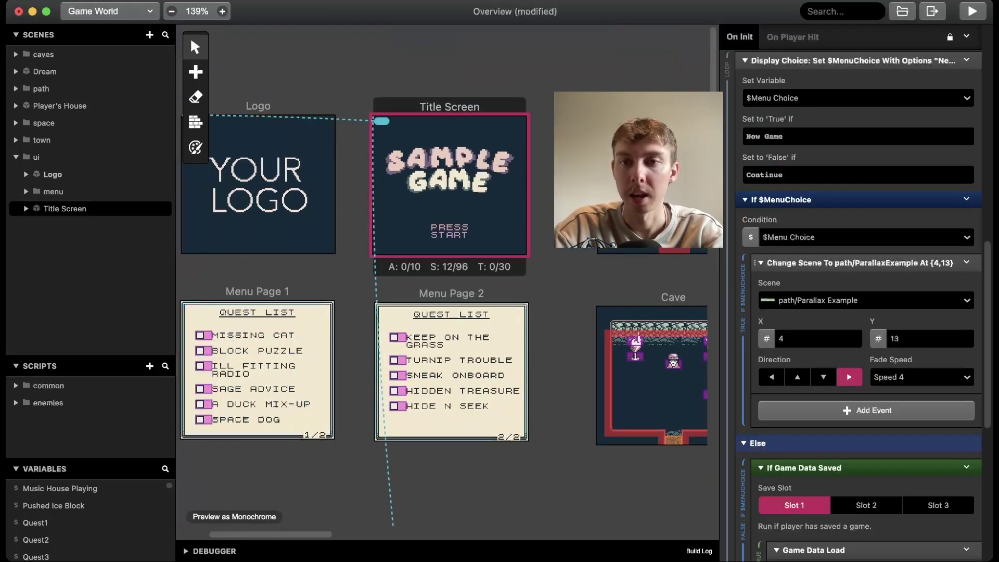
{"action": "scroll", "coordinate": [851, 296], "scroll_direction": "up", "scroll_amount": 7}
{"action": "scroll", "coordinate": [851, 297], "scroll_direction": "down", "scroll_amount": 3}
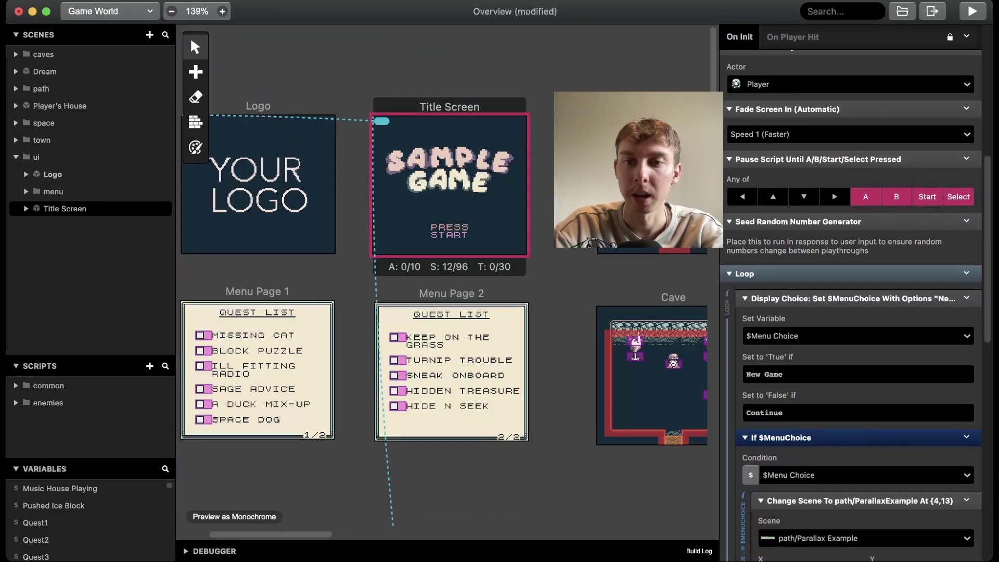
{"action": "scroll", "coordinate": [854, 292], "scroll_direction": "down", "scroll_amount": 3}
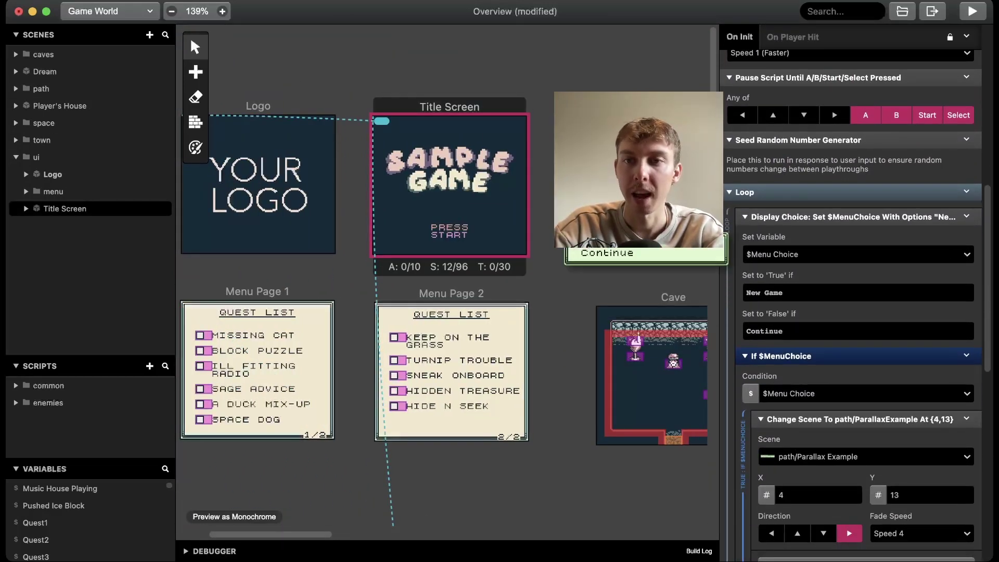
{"action": "scroll", "coordinate": [854, 291], "scroll_direction": "up", "scroll_amount": 5}
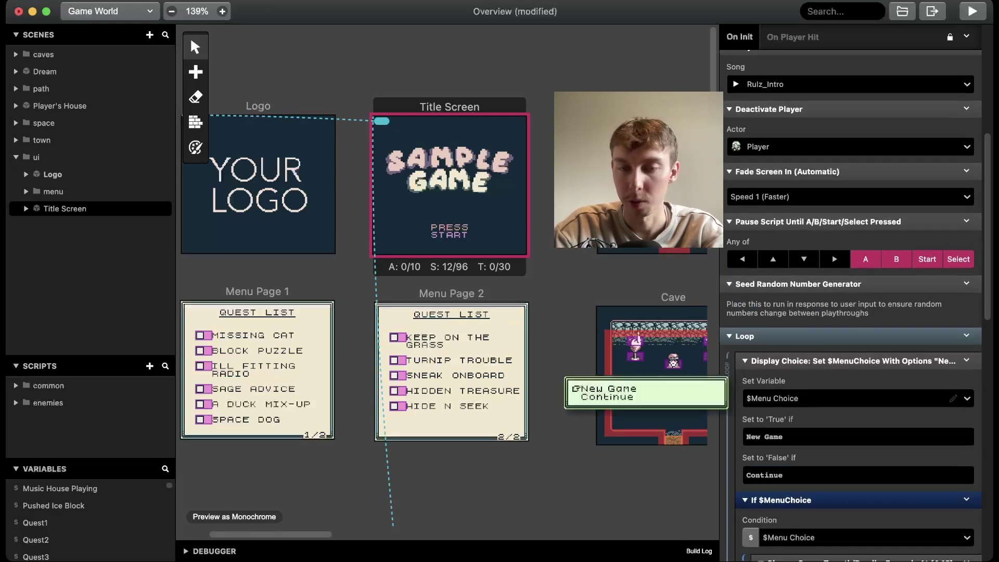
{"action": "scroll", "coordinate": [960, 401], "scroll_direction": "down", "scroll_amount": 9}
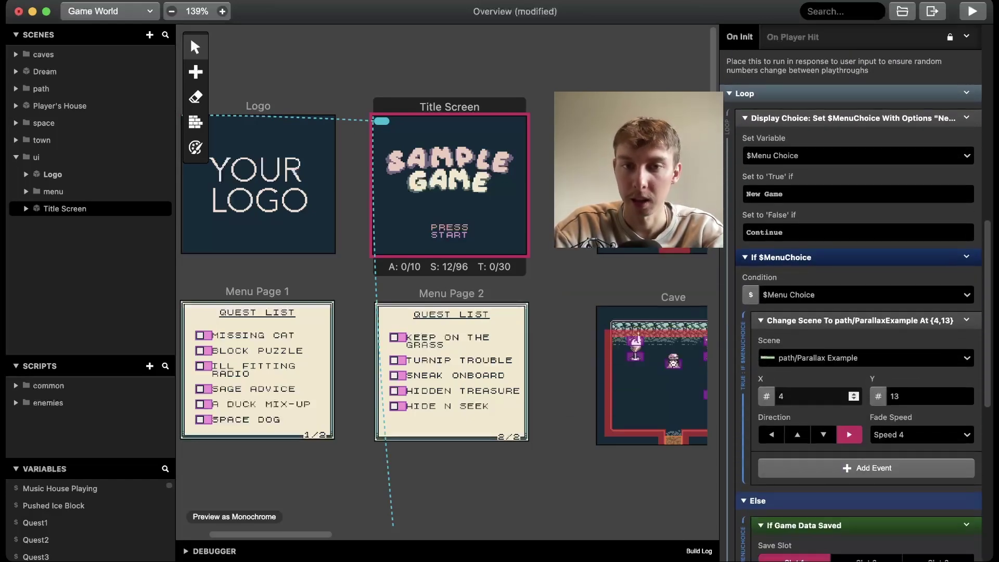
{"action": "scroll", "coordinate": [440, 368], "scroll_direction": "down", "scroll_amount": 7}
Select the elephant in Parallax Example, show its On Interact script, and move it to X 16, Y 13.
{"action": "left_click", "coordinate": [441, 371]}
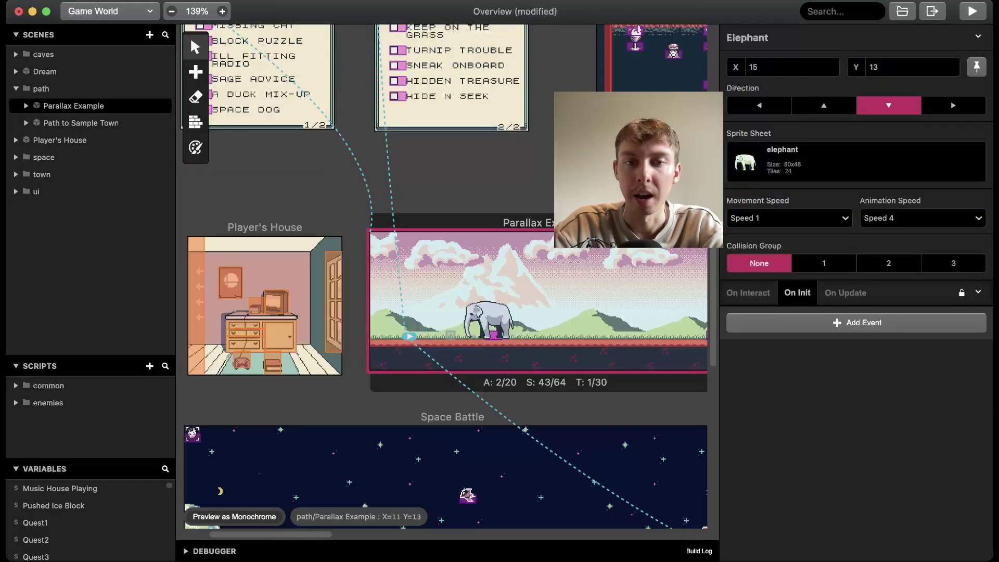
{"action": "scroll", "coordinate": [481, 345], "scroll_direction": "right", "scroll_amount": 4}
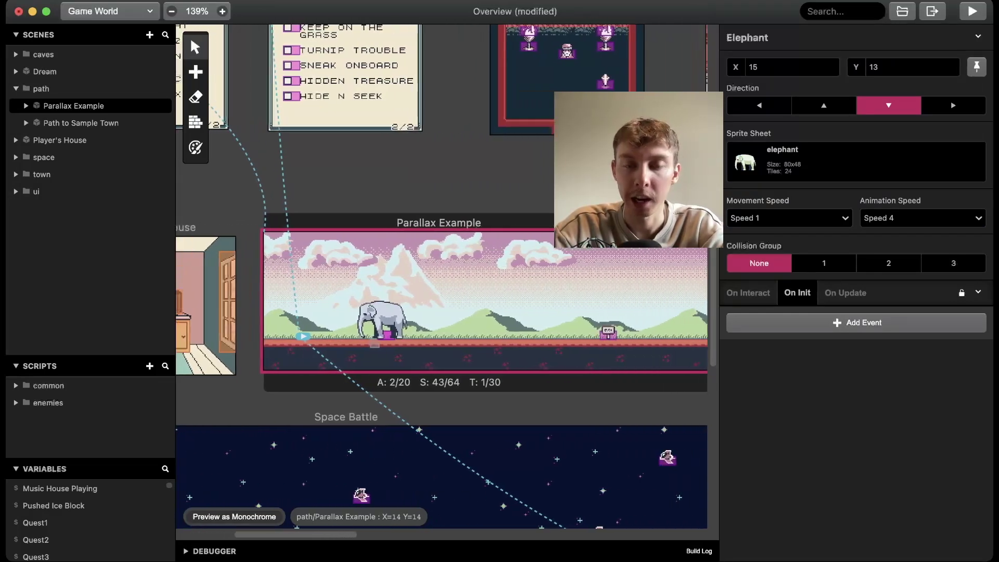
{"action": "scroll", "coordinate": [490, 326], "scroll_direction": "left", "scroll_amount": 3}
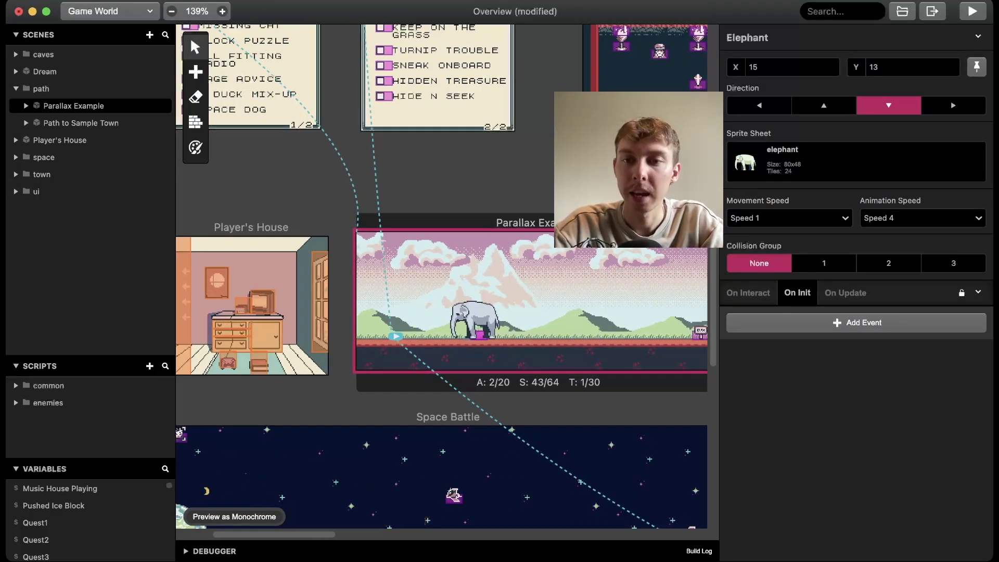
{"action": "left_click", "coordinate": [748, 293]}
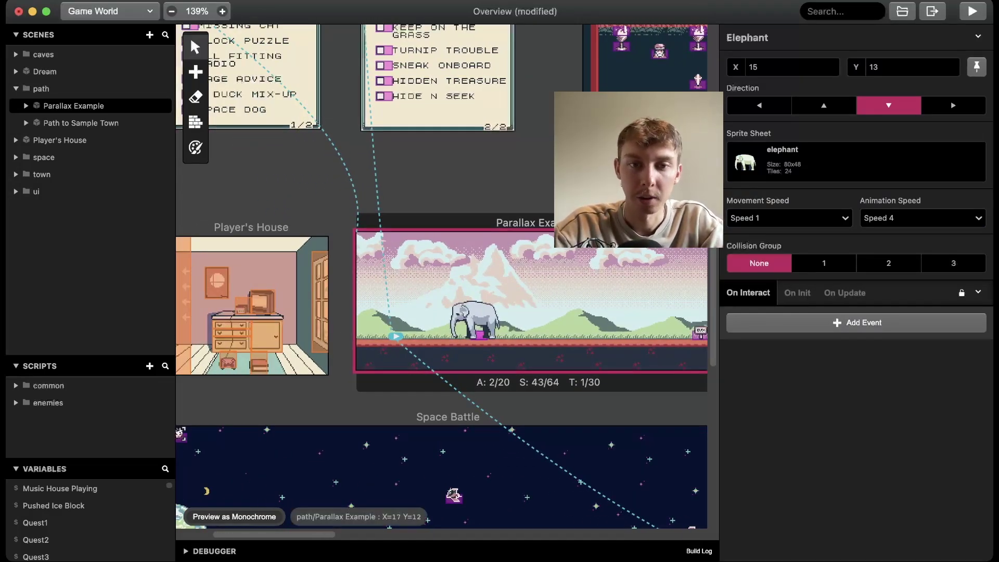
{"action": "scroll", "coordinate": [455, 336], "scroll_direction": "up", "scroll_amount": 8, "text": "ctrl"}
{"action": "left_click_drag", "start_coordinate": [513, 334], "coordinate": [478, 337]}
Add a Change Scene event to the elephant's On Interact script.
{"action": "left_click", "coordinate": [856, 323]}
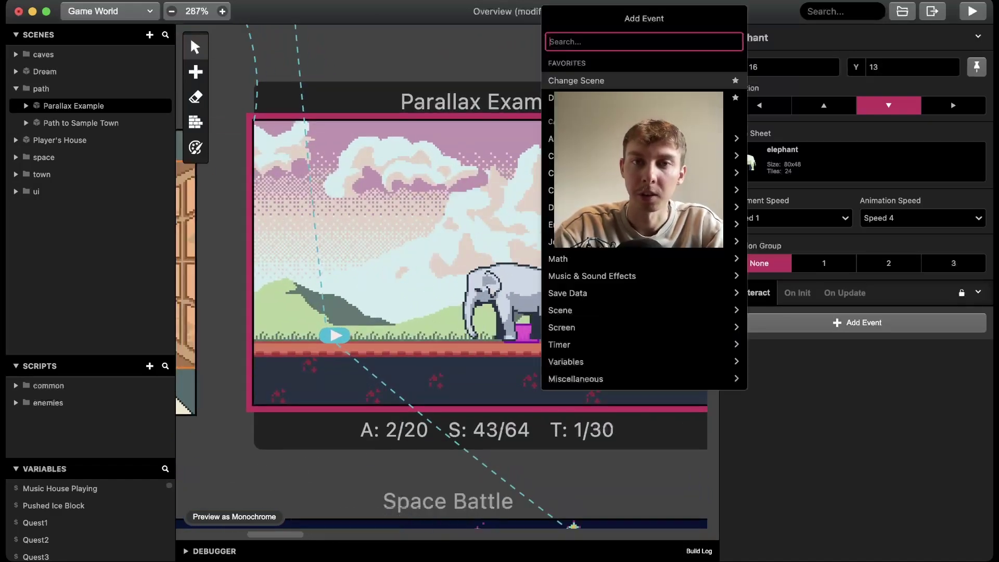
{"action": "type", "text": "c"}
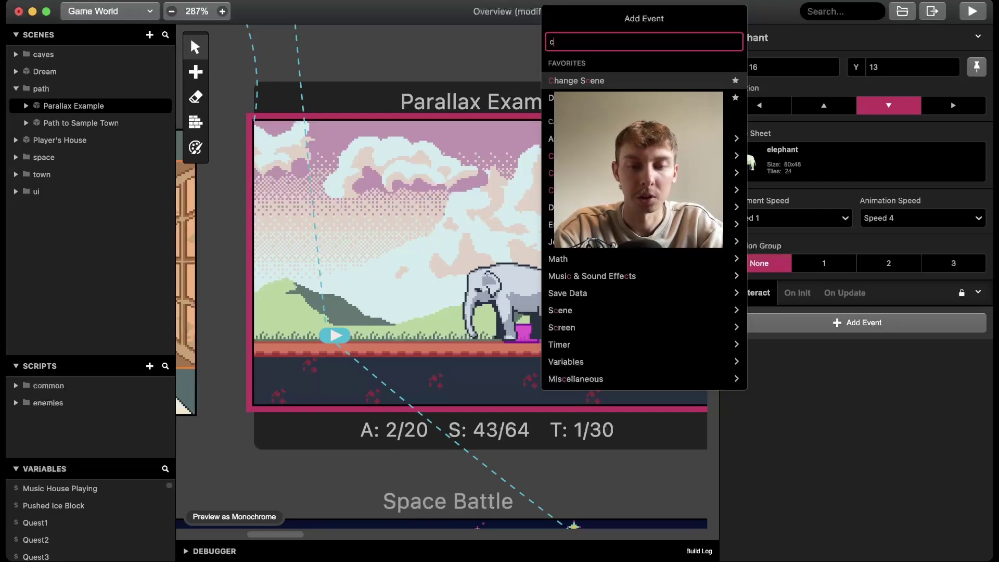
{"action": "type", "text": "ah"}
{"action": "key", "text": "BackSpace"}
{"action": "key", "text": "BackSpace"}
{"action": "type", "text": "han"}
{"action": "key", "text": "Return"}
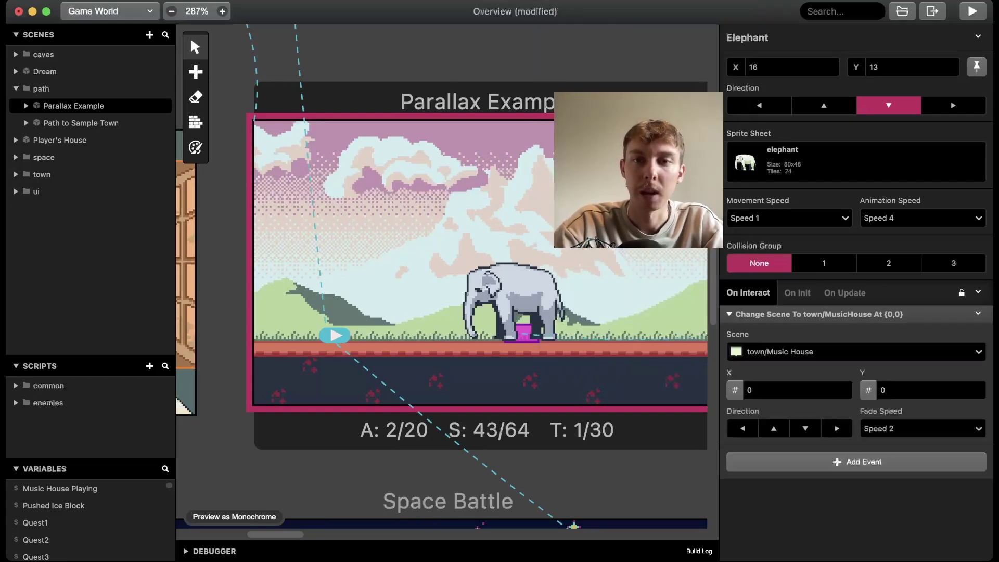
Set the elephant's Change Scene target to ui/Logo and view the new connection line from the elephant.
{"action": "left_click", "coordinate": [856, 352]}
{"action": "type", "text": "logo"}
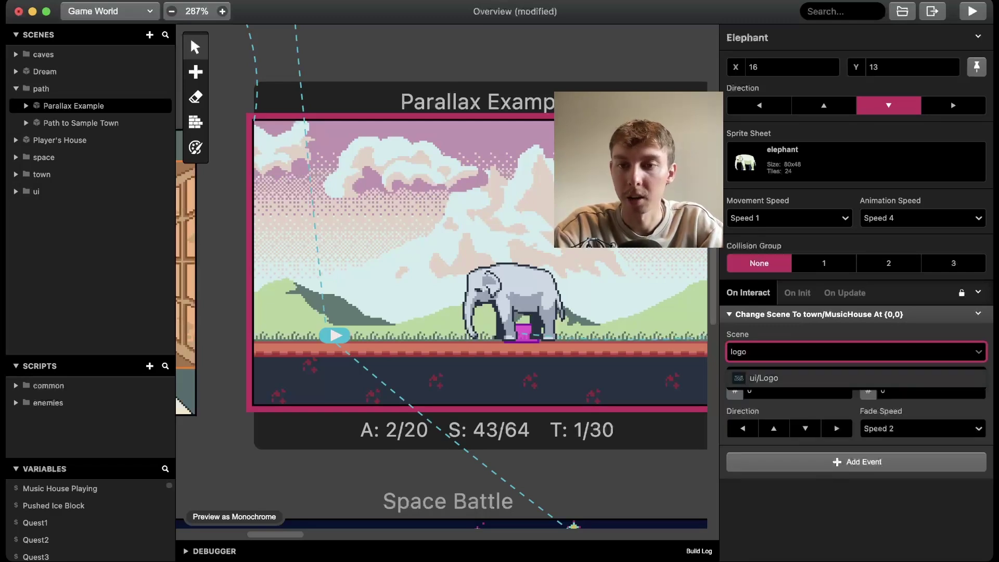
{"action": "key", "text": "Return"}
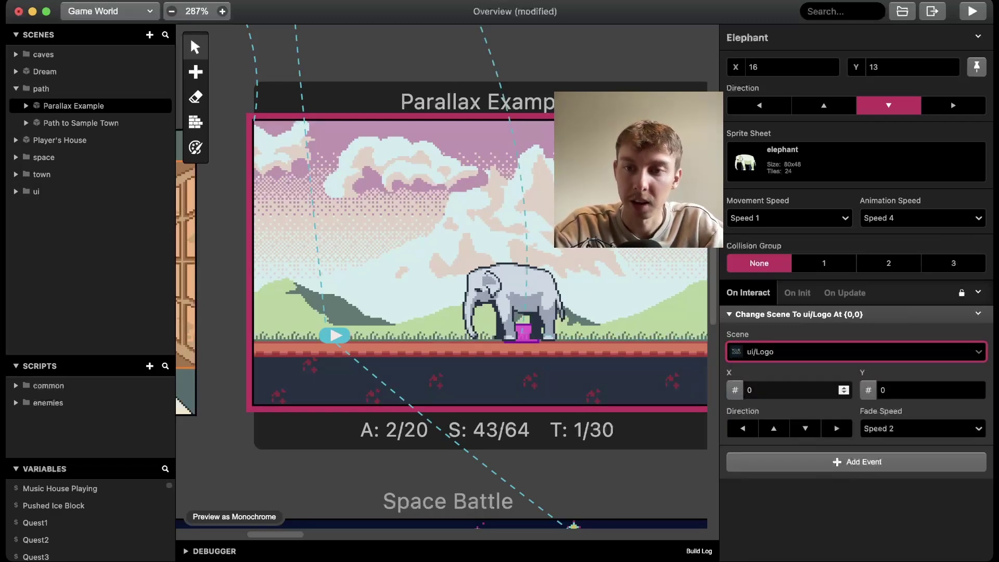
{"action": "scroll", "coordinate": [482, 318], "scroll_direction": "right", "scroll_amount": 5}
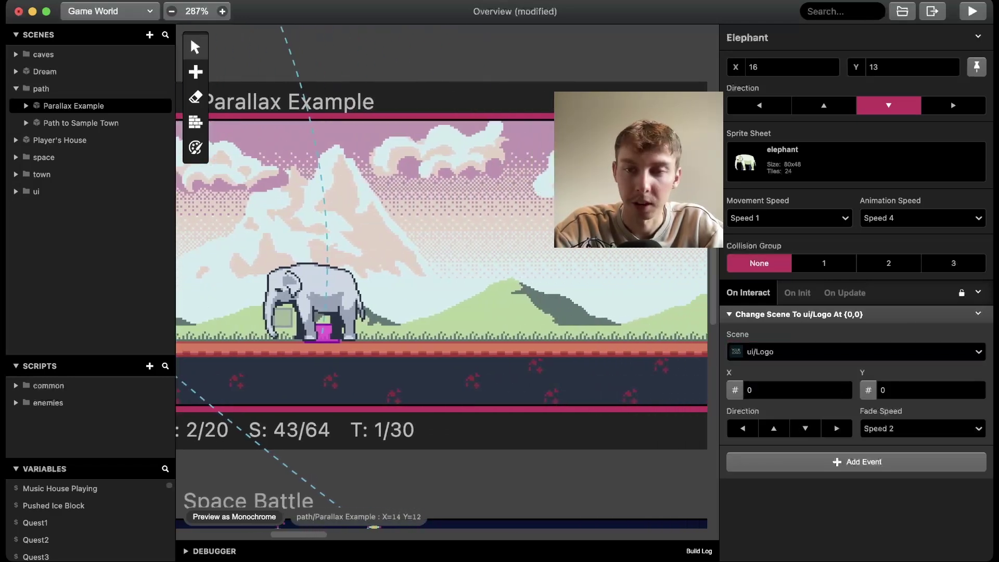
{"action": "scroll", "coordinate": [442, 260], "scroll_direction": "left", "scroll_amount": 5}
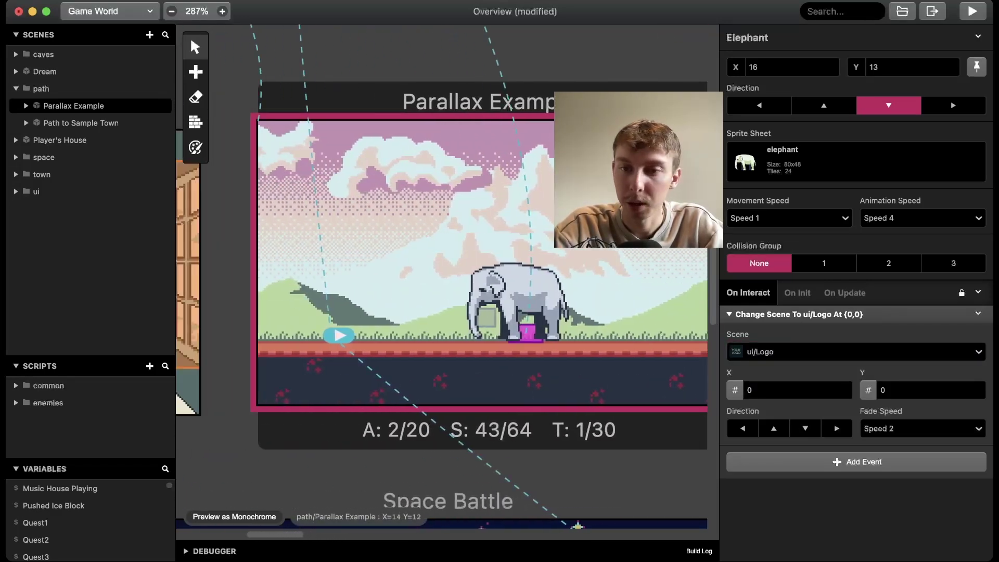
{"action": "scroll", "coordinate": [490, 335], "scroll_direction": "down", "scroll_amount": 5, "text": "ctrl"}
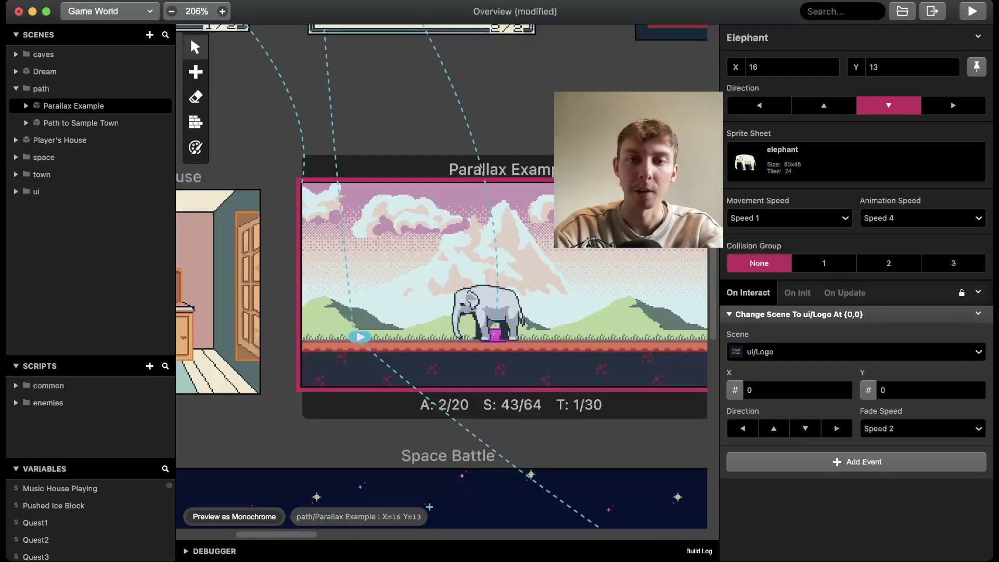
{"action": "scroll", "coordinate": [495, 313], "scroll_direction": "right", "scroll_amount": 3}
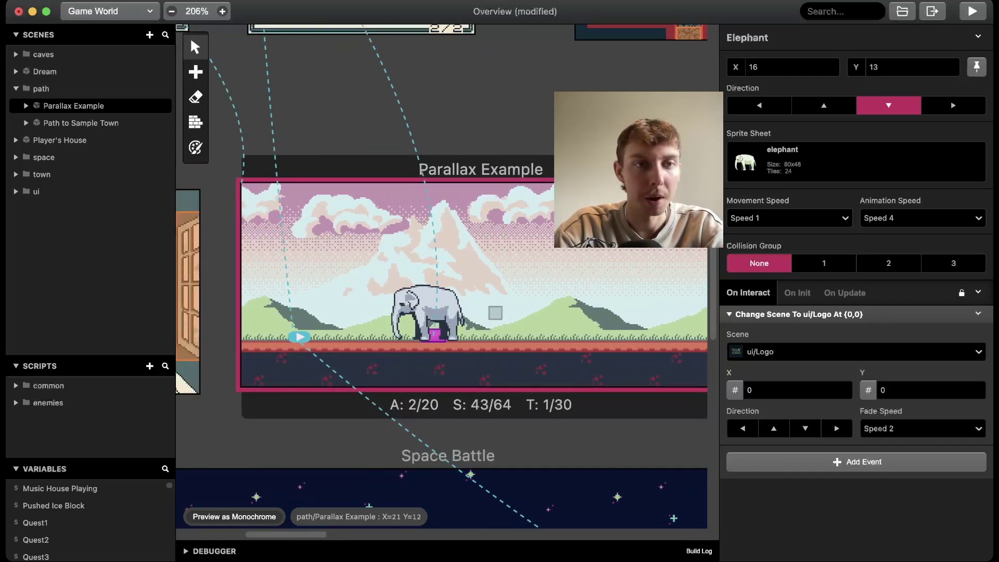
Show the exit trigger of Parallax Example, and draw a 12 by 11 tile trigger at X 54, Y 3.
{"action": "scroll", "coordinate": [495, 313], "scroll_direction": "right", "scroll_amount": 12}
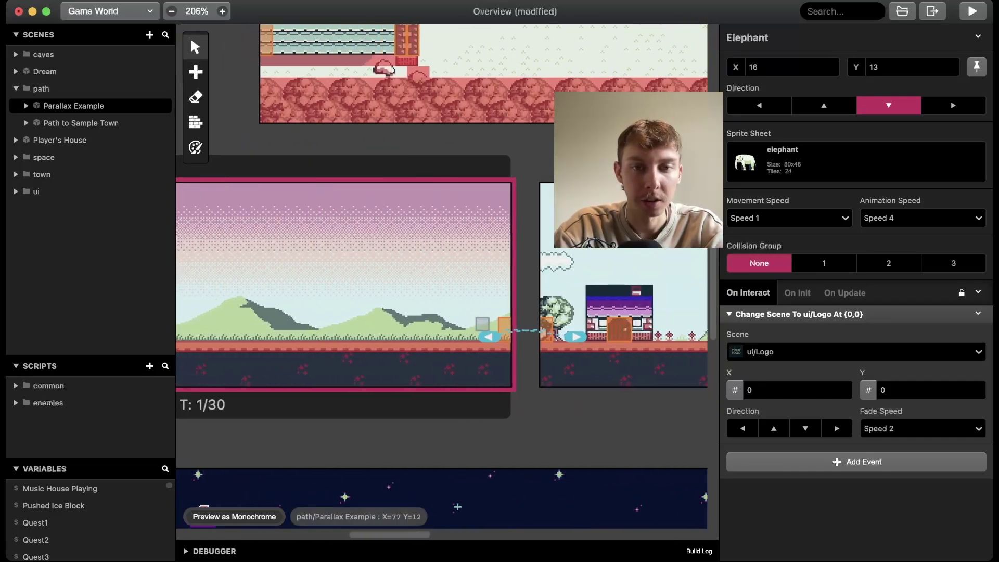
{"action": "left_click", "coordinate": [505, 325]}
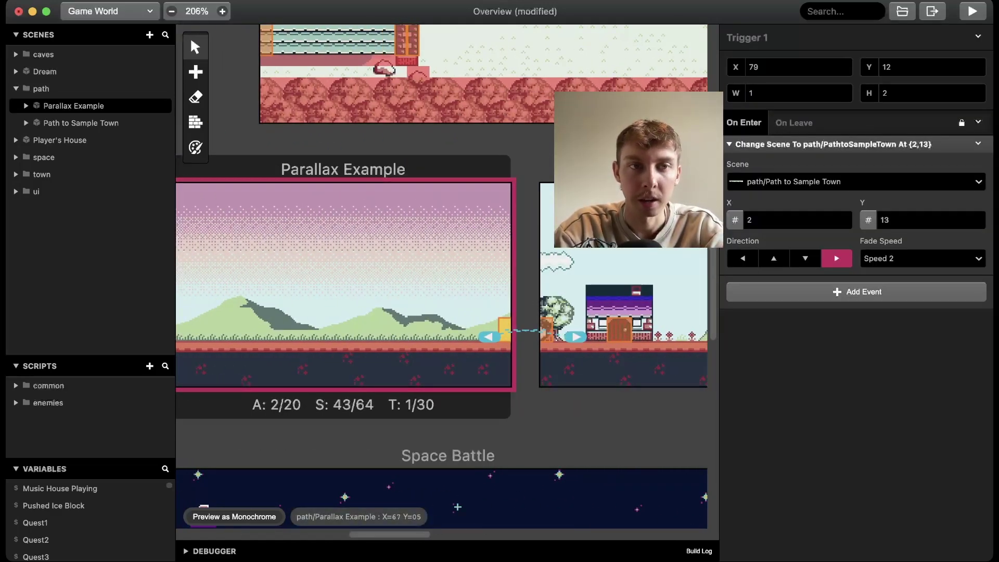
{"action": "scroll", "coordinate": [500, 328], "scroll_direction": "left", "scroll_amount": 4}
{"action": "left_click", "coordinate": [196, 72]}
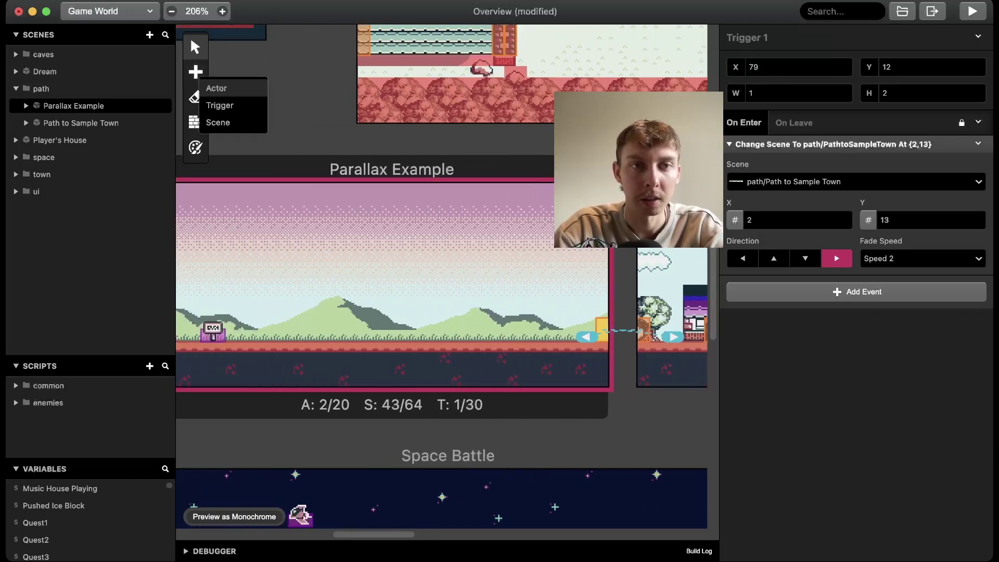
{"action": "left_click", "coordinate": [220, 105]}
{"action": "left_click_drag", "start_coordinate": [314, 217], "coordinate": [451, 341]}
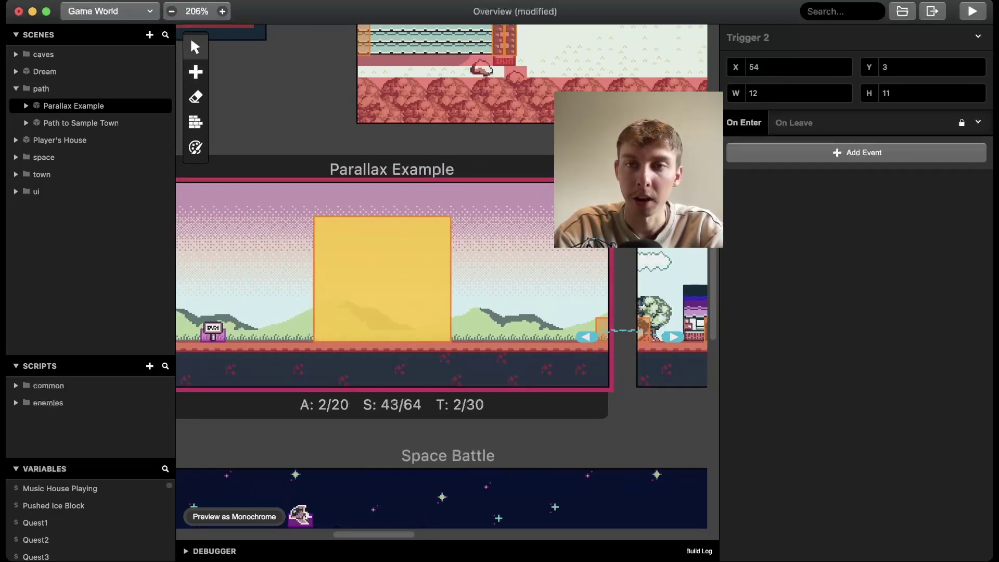
Add a Change Scene event to the large trigger's On Enter script and look through the available target scenes.
{"action": "left_click", "coordinate": [794, 123]}
{"action": "left_click", "coordinate": [744, 122]}
{"action": "left_click", "coordinate": [857, 153]}
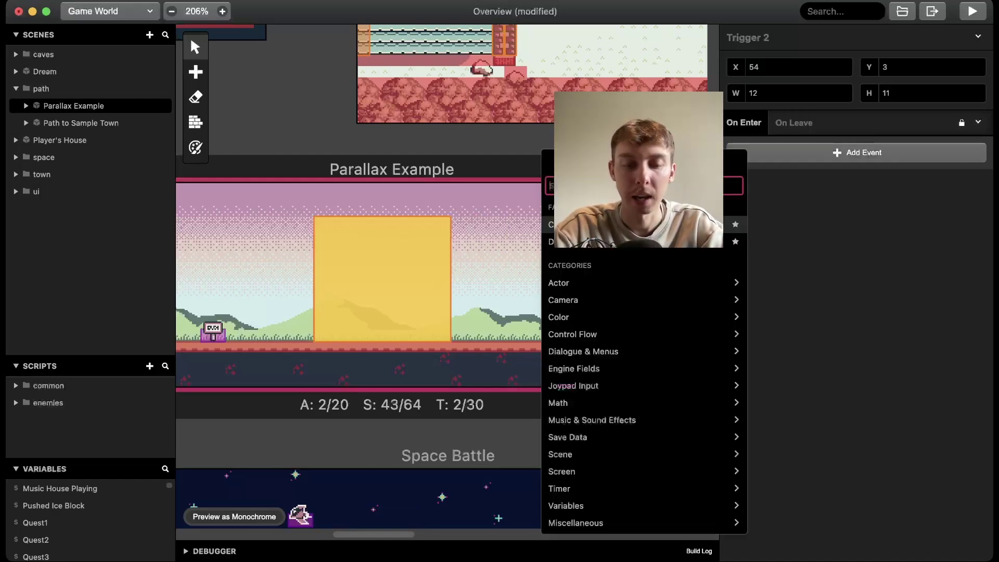
{"action": "type", "text": "chang"}
{"action": "key", "text": "Return"}
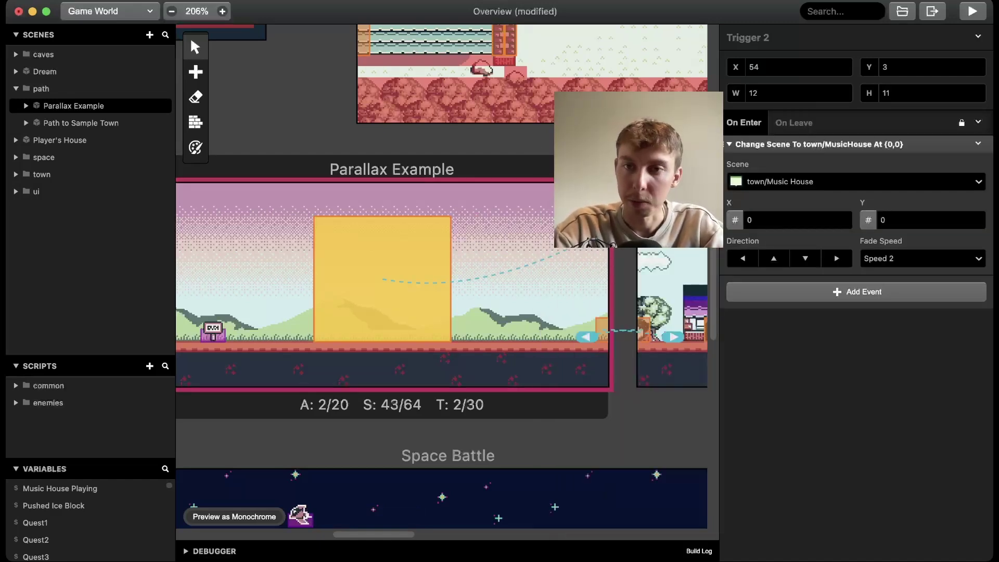
{"action": "left_click", "coordinate": [857, 181]}
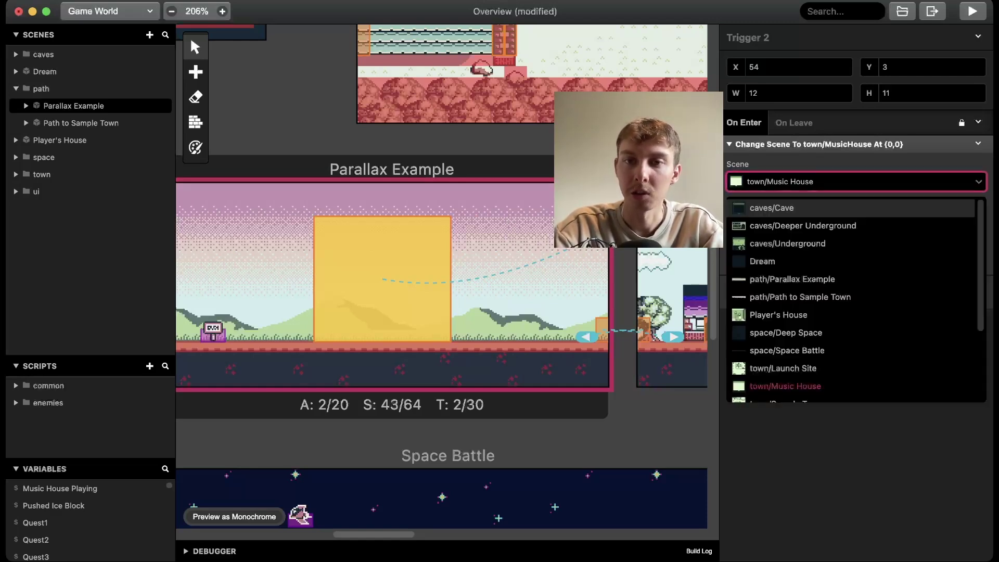
{"action": "key", "text": "Escape"}
Add a Change Scene event to the large trigger's On Leave script.
{"action": "left_click", "coordinate": [794, 122]}
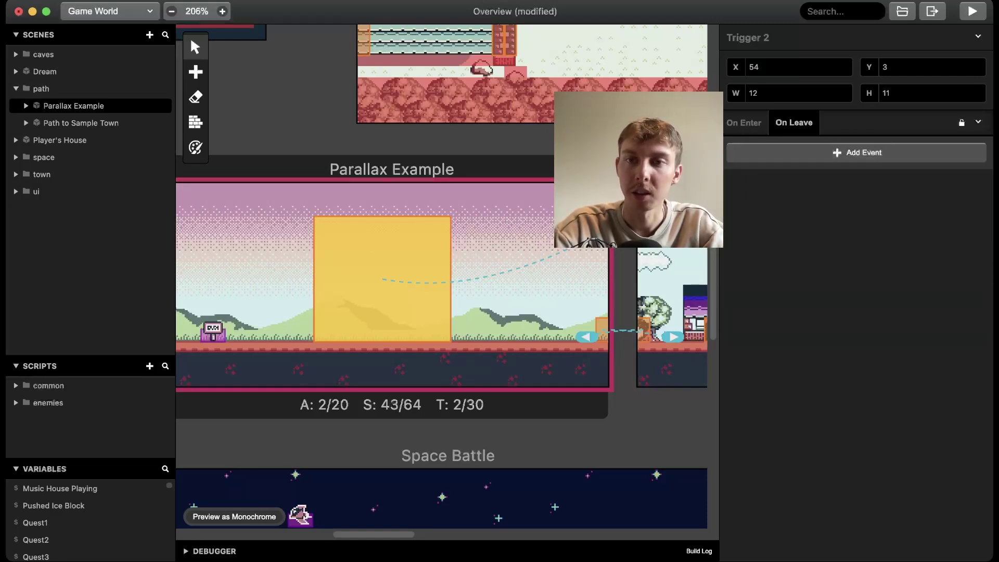
{"action": "left_click", "coordinate": [864, 152]}
{"action": "type", "text": "change"}
{"action": "key", "text": "Return"}
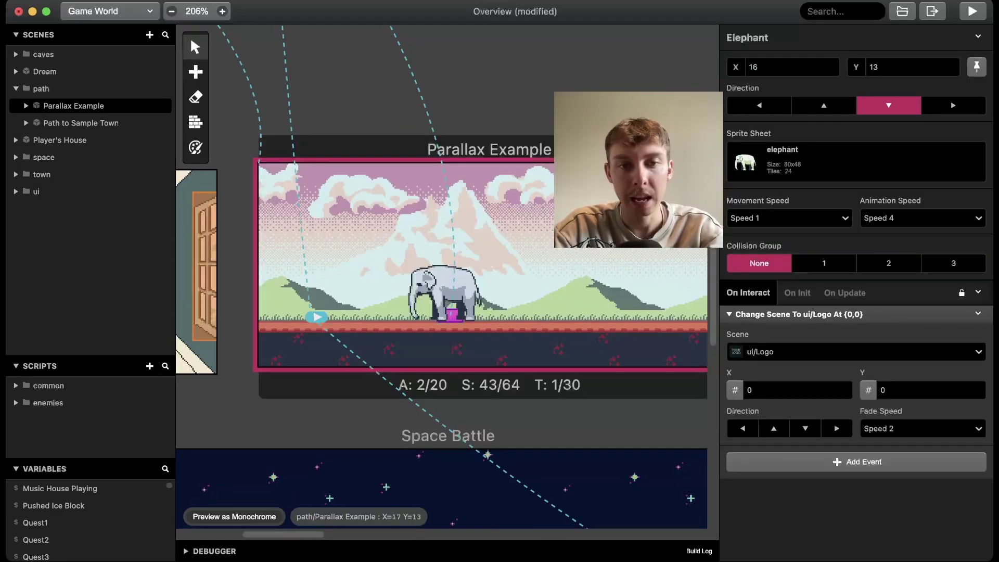
Select the narrow exit trigger at the end of Parallax Example to show its On Enter script.
{"action": "scroll", "coordinate": [443, 260], "scroll_direction": "right", "scroll_amount": 10}
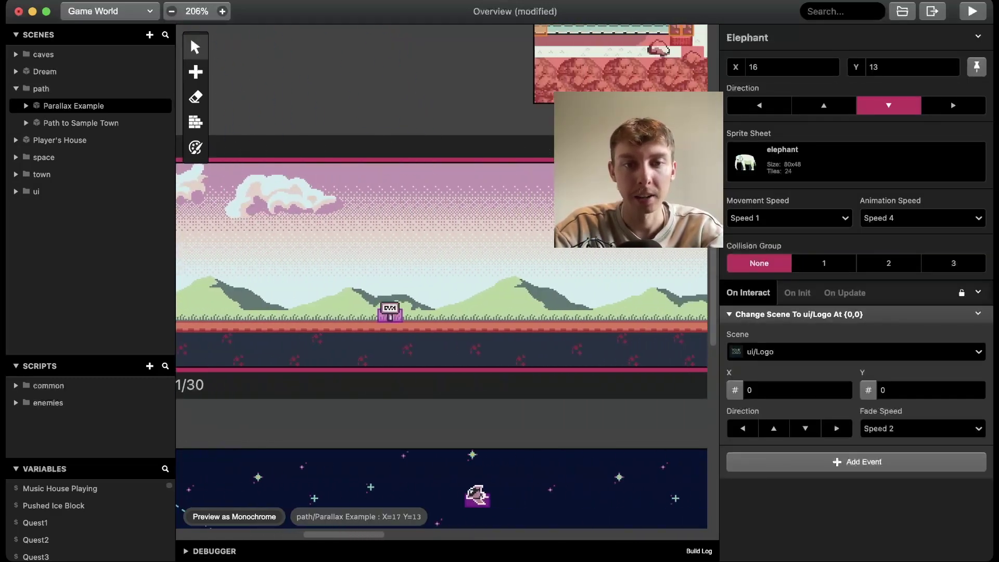
{"action": "left_click", "coordinate": [481, 305]}
{"action": "scroll", "coordinate": [443, 292], "scroll_direction": "left", "scroll_amount": 12}
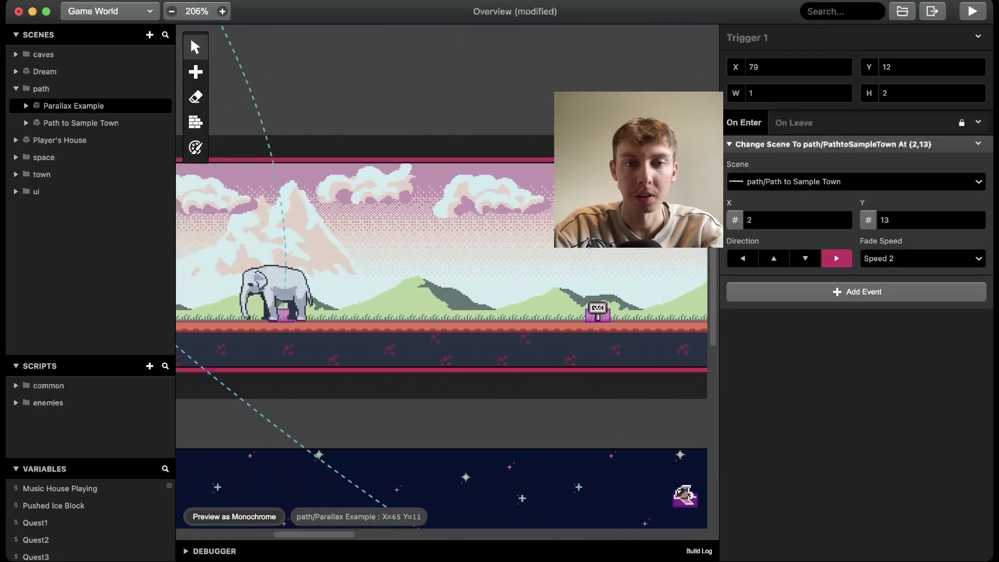
Add an Attach Script To Button event to Parallax Example's On Init script and assign it to the Down button.
{"action": "left_click", "coordinate": [376, 281]}
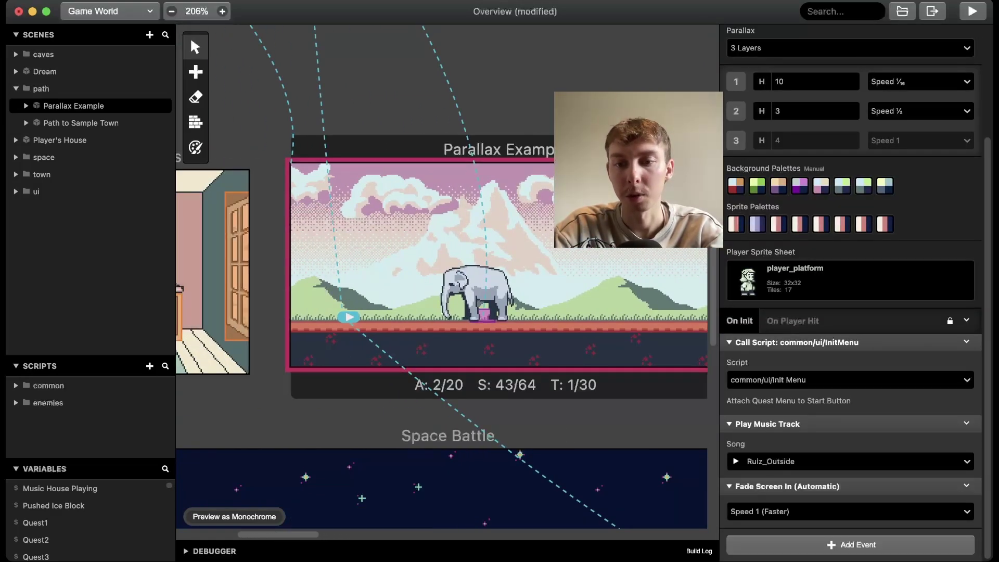
{"action": "left_click", "coordinate": [851, 545]}
{"action": "type", "text": "a"}
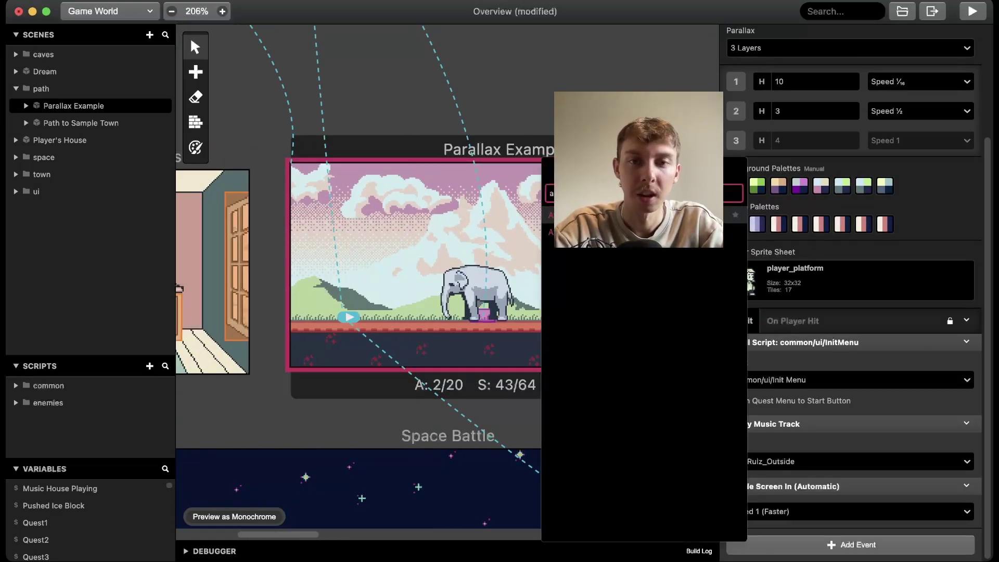
{"action": "key", "text": "Return"}
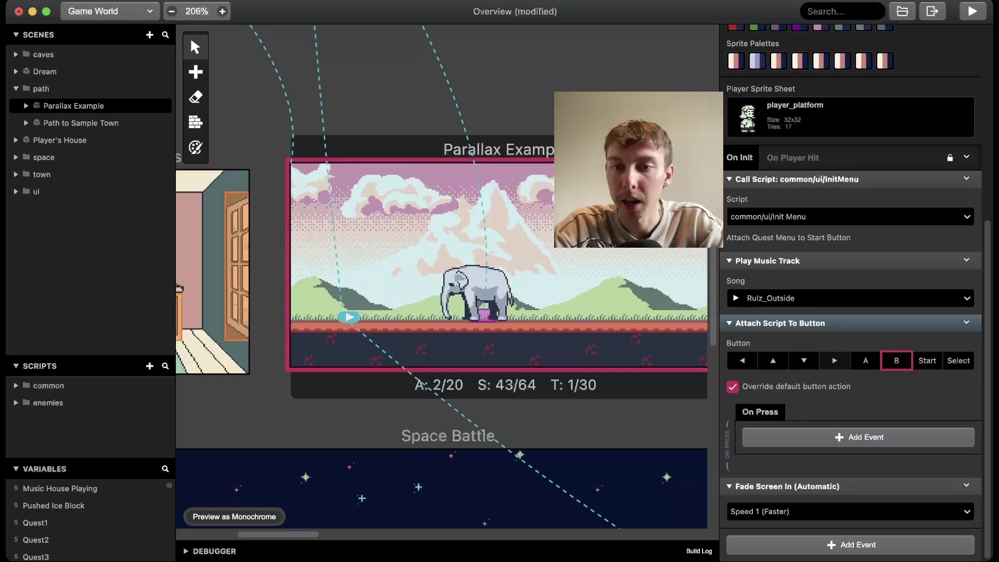
{"action": "left_click", "coordinate": [804, 361]}
Add a Change Scene event to the On Press script of the Down button.
{"action": "left_click", "coordinate": [858, 437]}
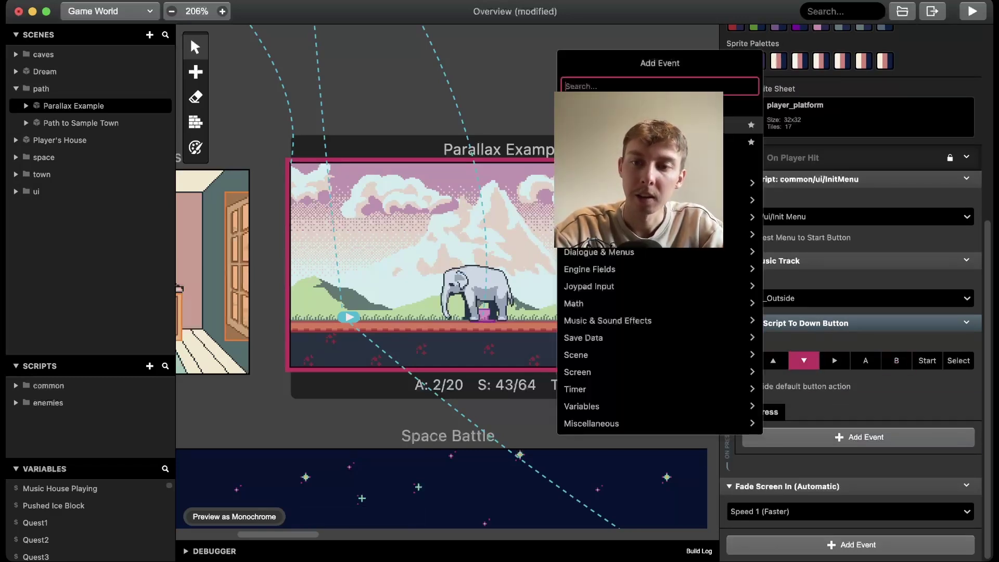
{"action": "type", "text": "change"}
{"action": "key", "text": "Return"}
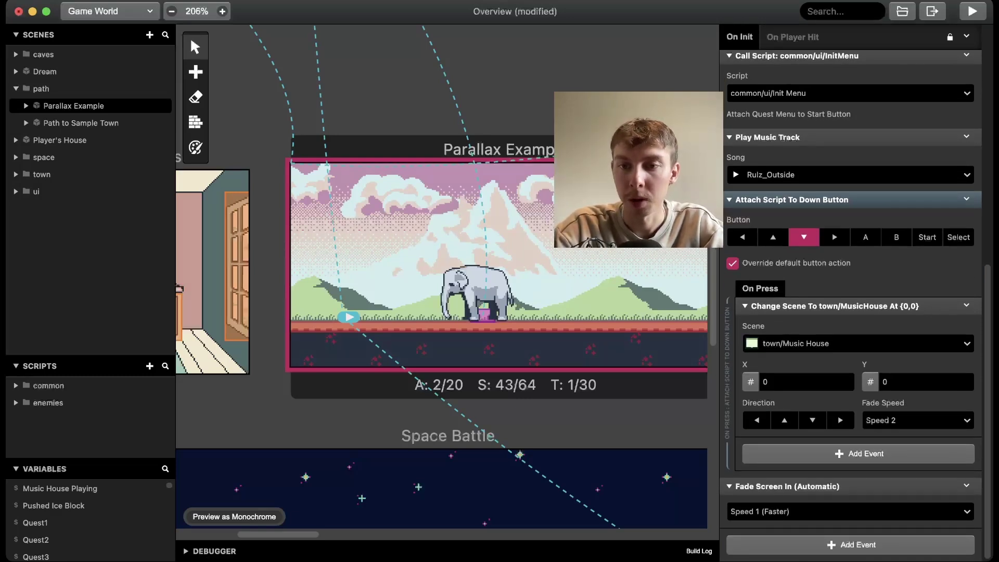
{"action": "left_click", "coordinate": [859, 454]}
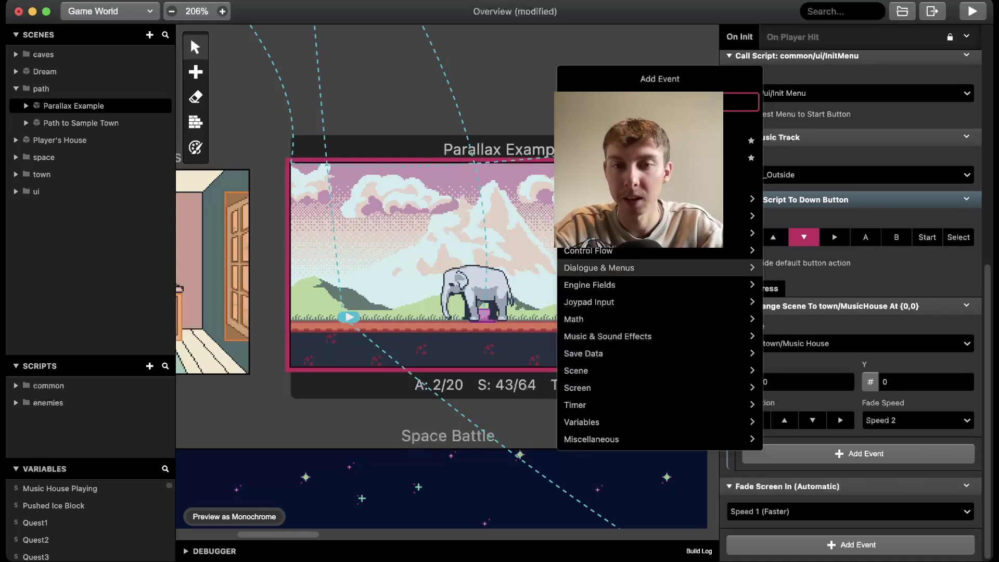
{"action": "key", "text": "Escape"}
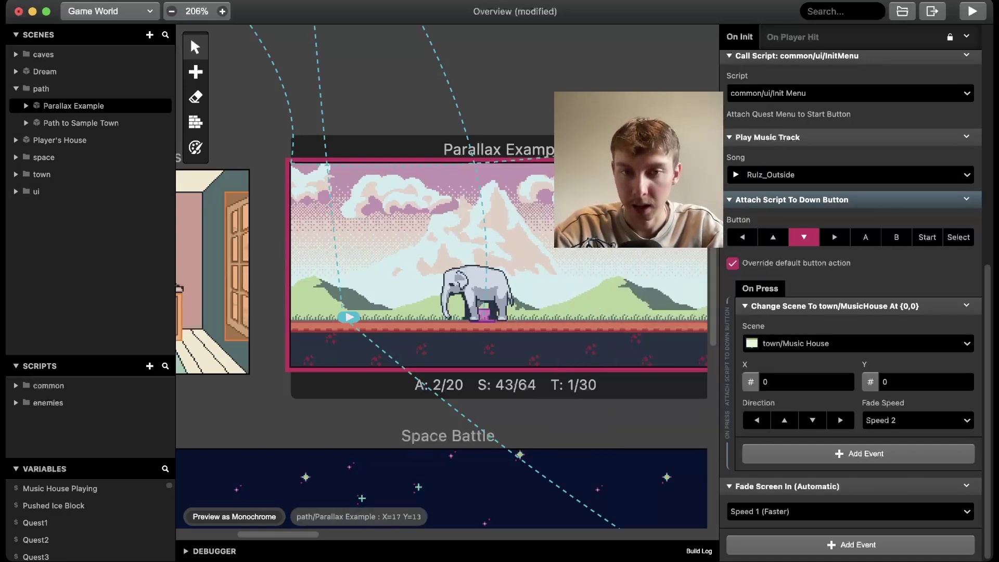
Review the elephant's On Interact script and the neighbouring scenes, and return to Parallax Example's On Init script.
{"action": "left_click", "coordinate": [486, 315]}
{"action": "scroll", "coordinate": [487, 314], "scroll_direction": "right", "scroll_amount": 10}
{"action": "scroll", "coordinate": [486, 315], "scroll_direction": "up", "scroll_amount": 4}
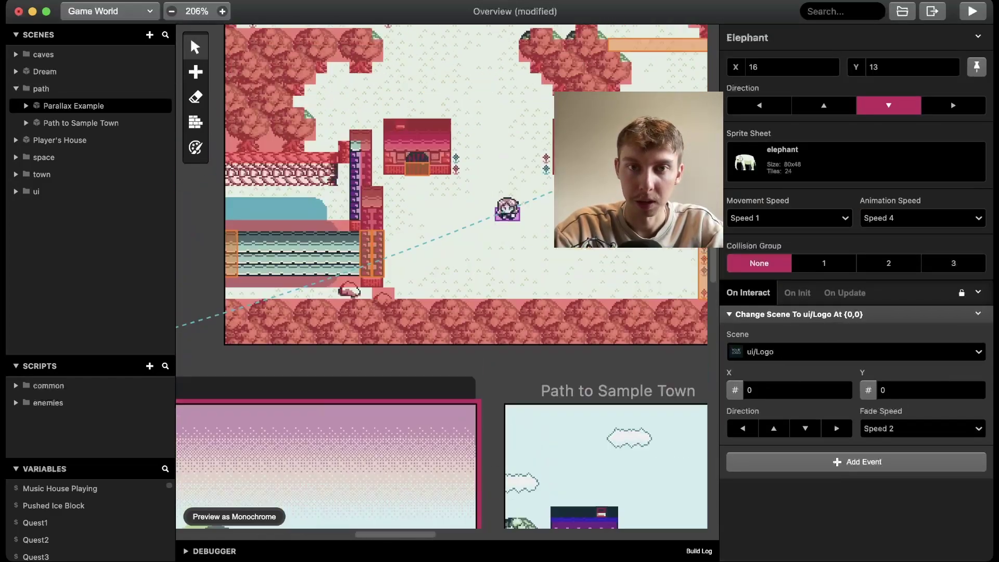
{"action": "scroll", "coordinate": [442, 276], "scroll_direction": "down", "scroll_amount": 15}
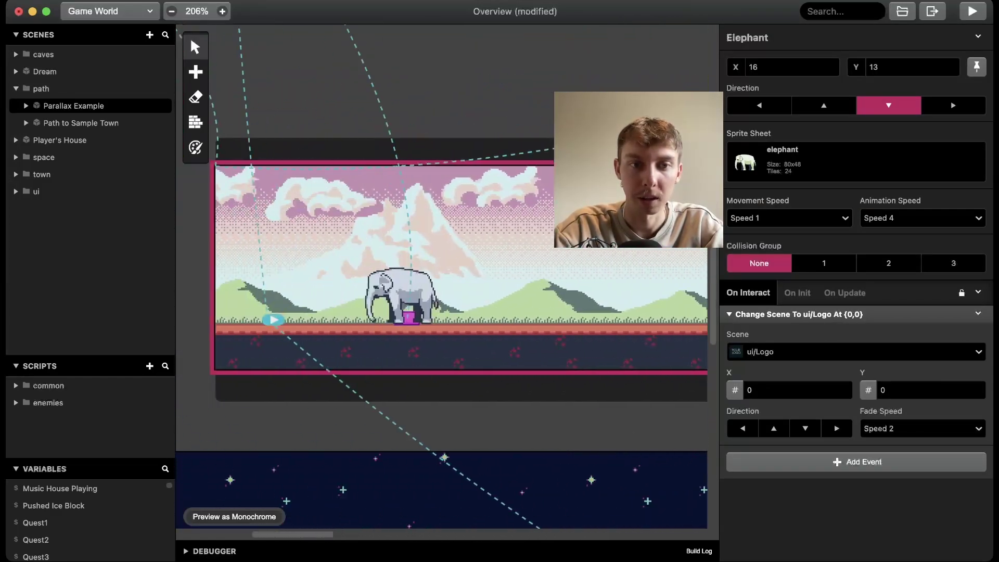
{"action": "scroll", "coordinate": [539, 284], "scroll_direction": "right", "scroll_amount": 1}
{"action": "scroll", "coordinate": [539, 284], "scroll_direction": "left", "scroll_amount": 1}
{"action": "left_click", "coordinate": [539, 284]}
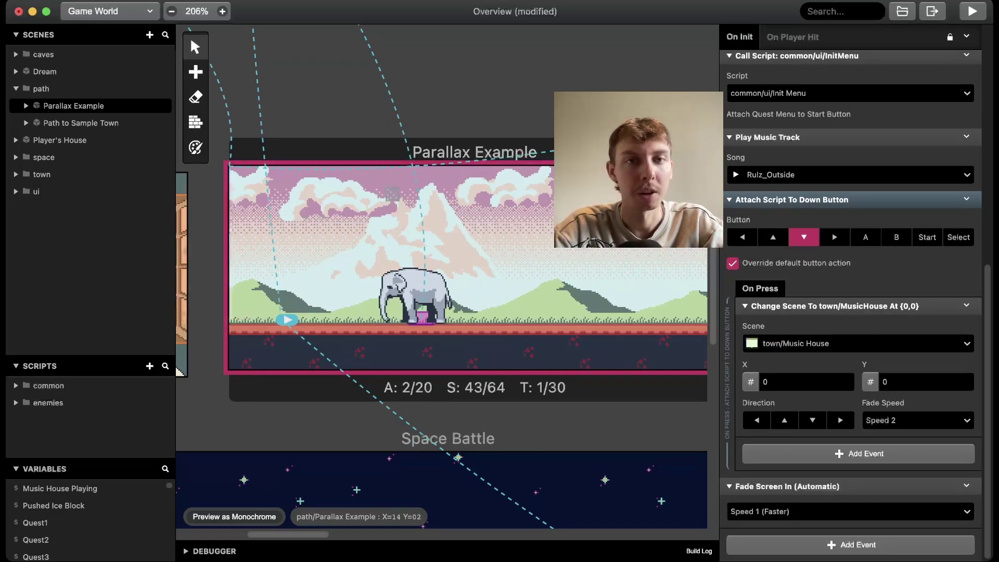
Add a new scene in the empty space just above Parallax Example.
{"action": "scroll", "coordinate": [442, 276], "scroll_direction": "up", "scroll_amount": 4}
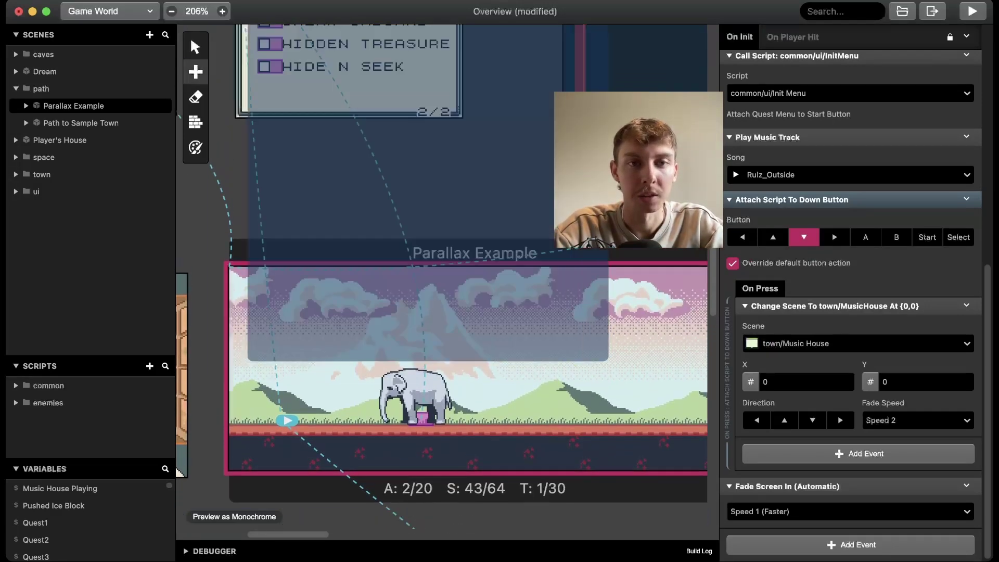
{"action": "left_click", "coordinate": [196, 71]}
{"action": "left_click", "coordinate": [217, 89]}
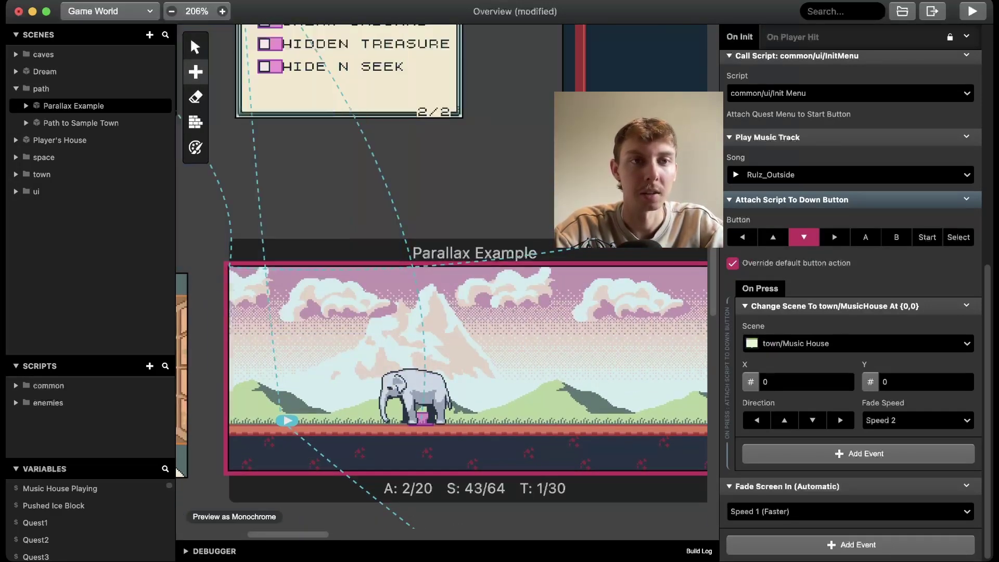
{"action": "left_click", "coordinate": [196, 72]}
{"action": "left_click", "coordinate": [218, 123]}
{"action": "left_click", "coordinate": [426, 188]}
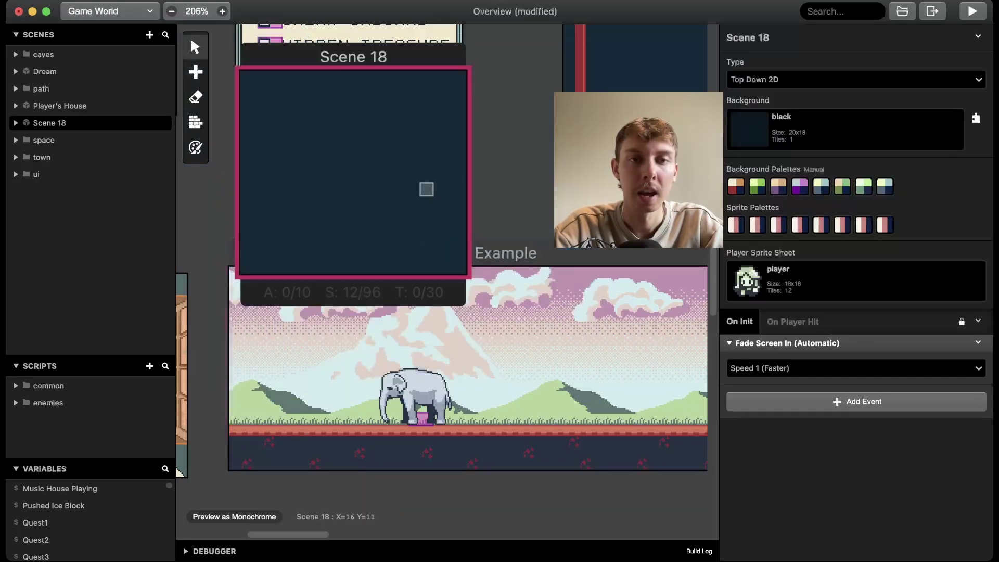
Set the new scene's background to leaving_earth.
{"action": "left_click", "coordinate": [843, 130]}
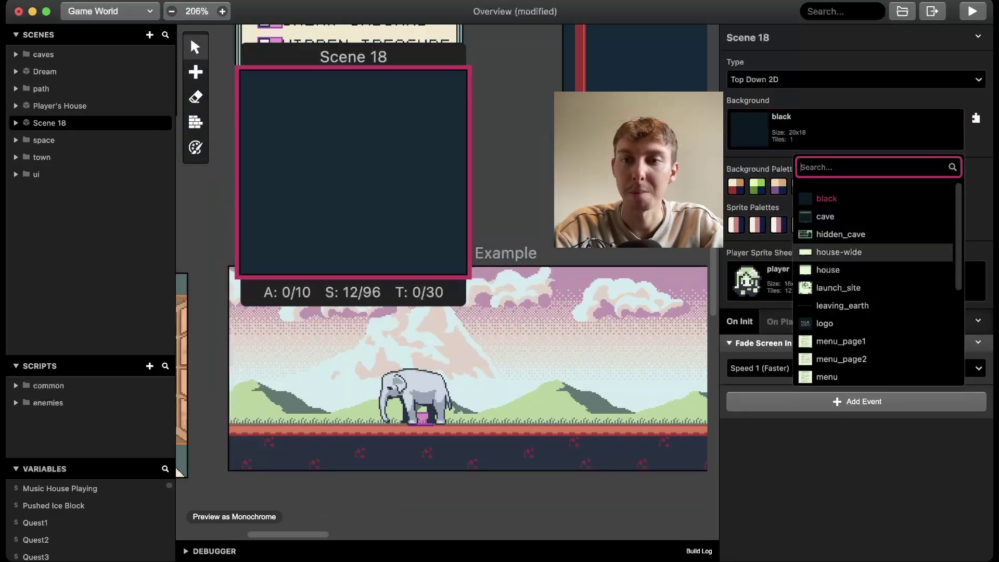
{"action": "left_click", "coordinate": [843, 306]}
{"action": "left_click", "coordinate": [843, 131]}
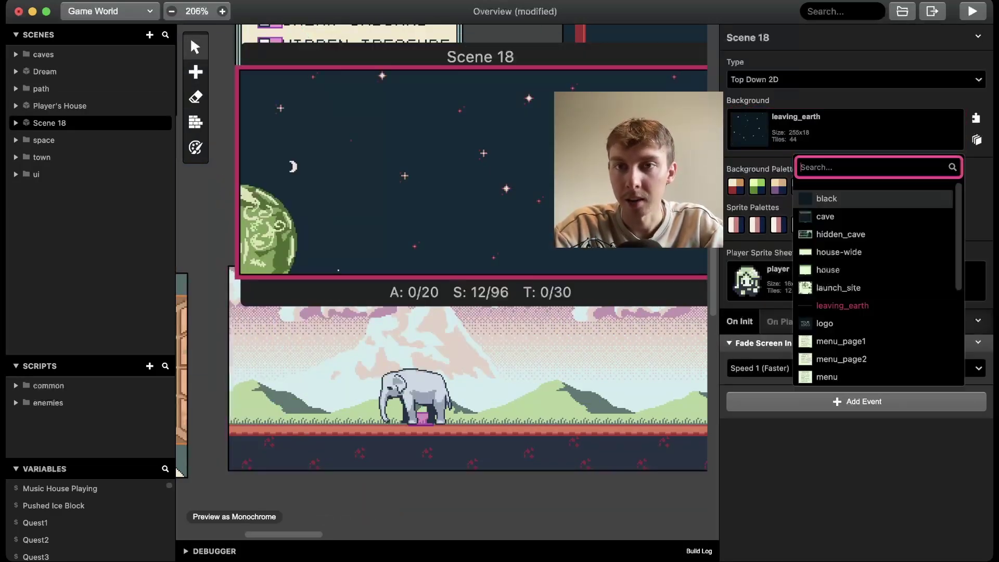
{"action": "left_click", "coordinate": [843, 130]}
Paint a patch of solid collision tiles in the sky beside the planet in the new scene.
{"action": "left_click", "coordinate": [221, 124]}
{"action": "left_click", "coordinate": [195, 122]}
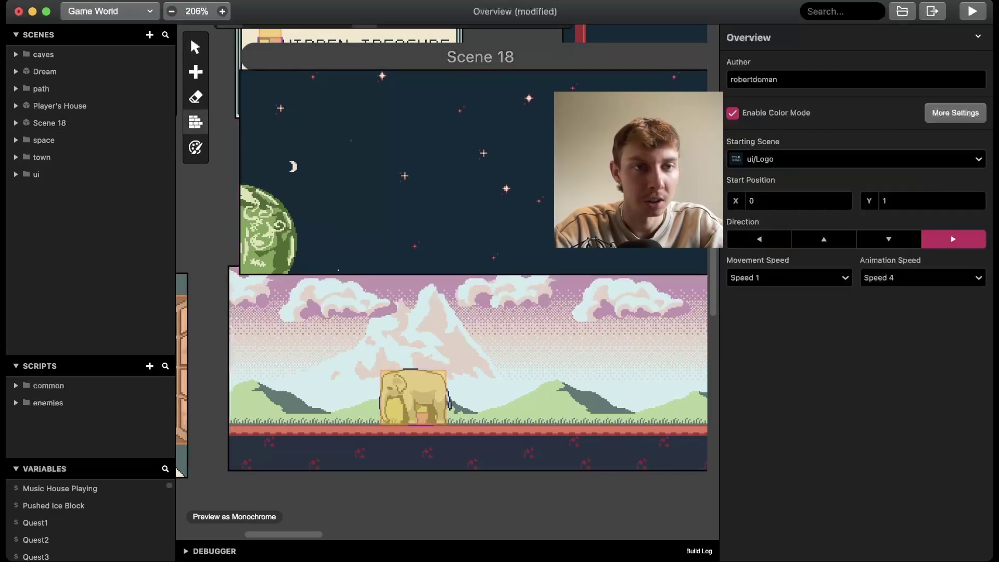
{"action": "left_click", "coordinate": [195, 48]}
{"action": "left_click", "coordinate": [302, 122]}
{"action": "left_click", "coordinate": [196, 123]}
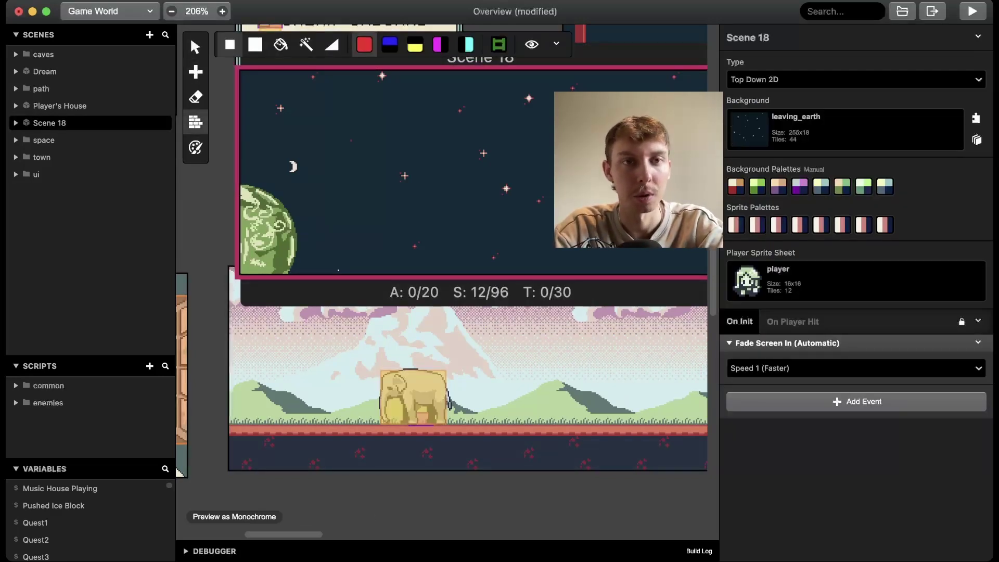
{"action": "mouse_move", "coordinate": [364, 194]}
{"action": "left_mouse_down"}
{"action": "mouse_move", "coordinate": [340, 172]}
{"action": "mouse_move", "coordinate": [417, 228]}
{"action": "mouse_move", "coordinate": [398, 186]}
{"action": "mouse_move", "coordinate": [437, 244]}
{"action": "mouse_move", "coordinate": [444, 221]}
{"action": "left_mouse_up"}
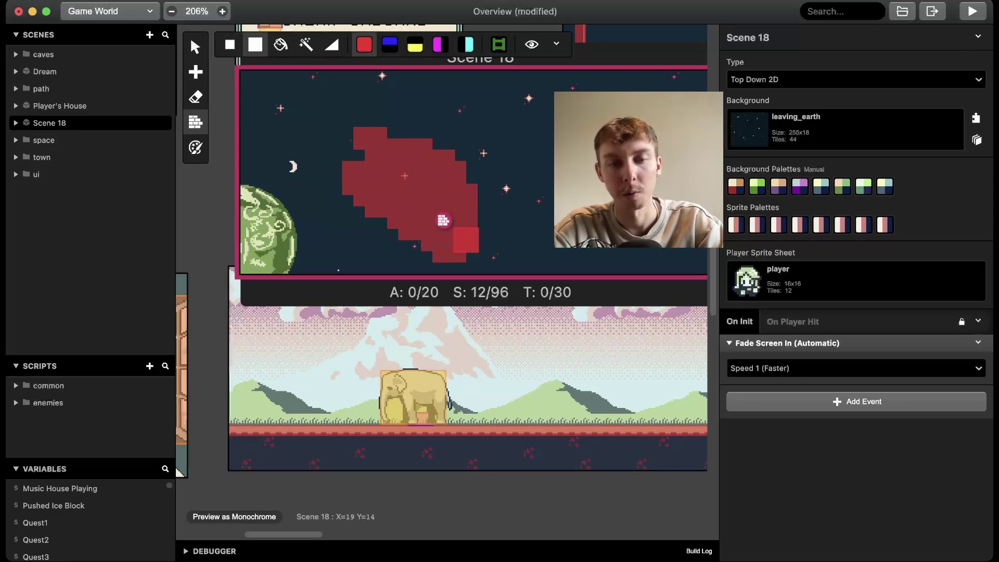
Undo the painted collision tiles, delete the new space scene, and reselect Parallax Example.
{"action": "key", "text": "super+z"}
{"action": "key", "text": "super+z"}
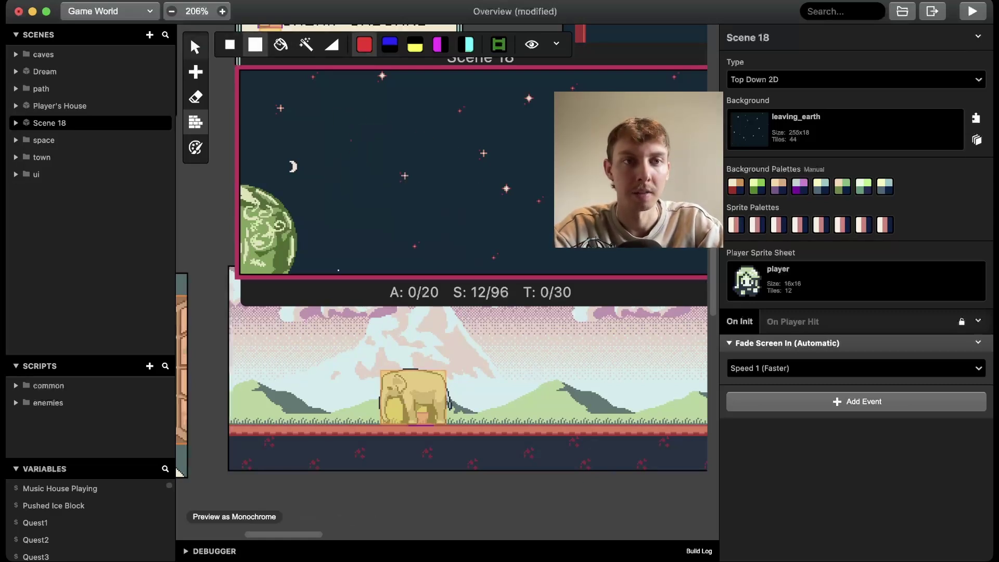
{"action": "left_click", "coordinate": [195, 48]}
{"action": "key", "text": "BackSpace"}
{"action": "left_click", "coordinate": [348, 396]}
{"action": "scroll", "coordinate": [348, 397], "scroll_direction": "down", "scroll_amount": 3}
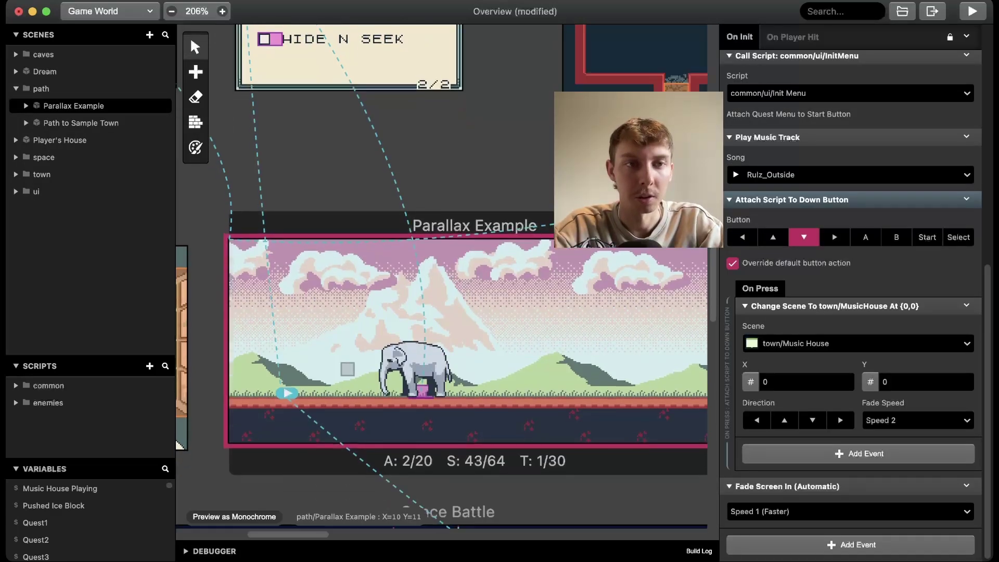
Try painting solid collision tiles along the ground beside the elephant in Parallax Example.
{"action": "left_click", "coordinate": [195, 122]}
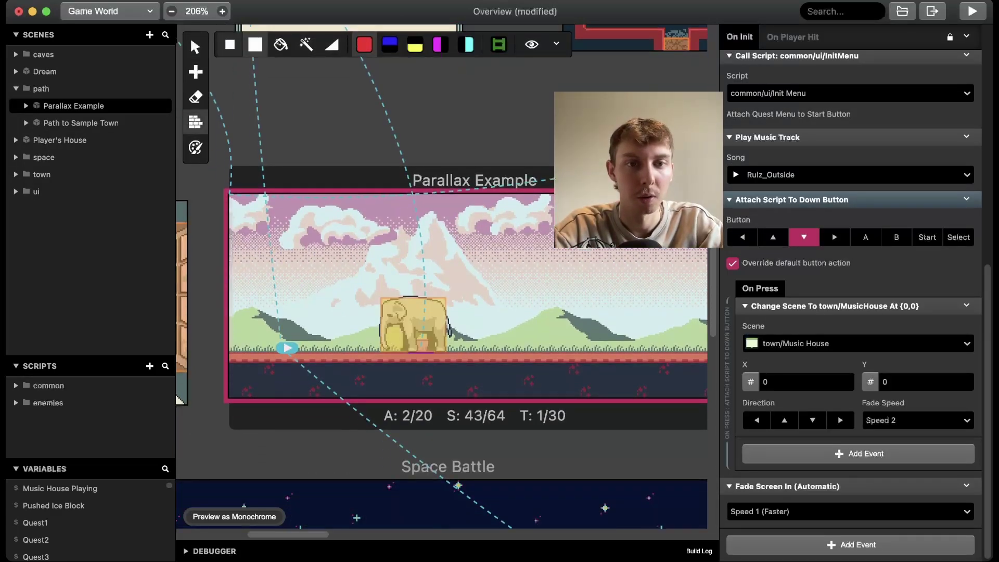
{"action": "mouse_move", "coordinate": [500, 355]}
{"action": "left_mouse_down"}
{"action": "mouse_move", "coordinate": [547, 357]}
{"action": "mouse_move", "coordinate": [486, 343]}
{"action": "mouse_move", "coordinate": [534, 344]}
{"action": "left_mouse_up"}
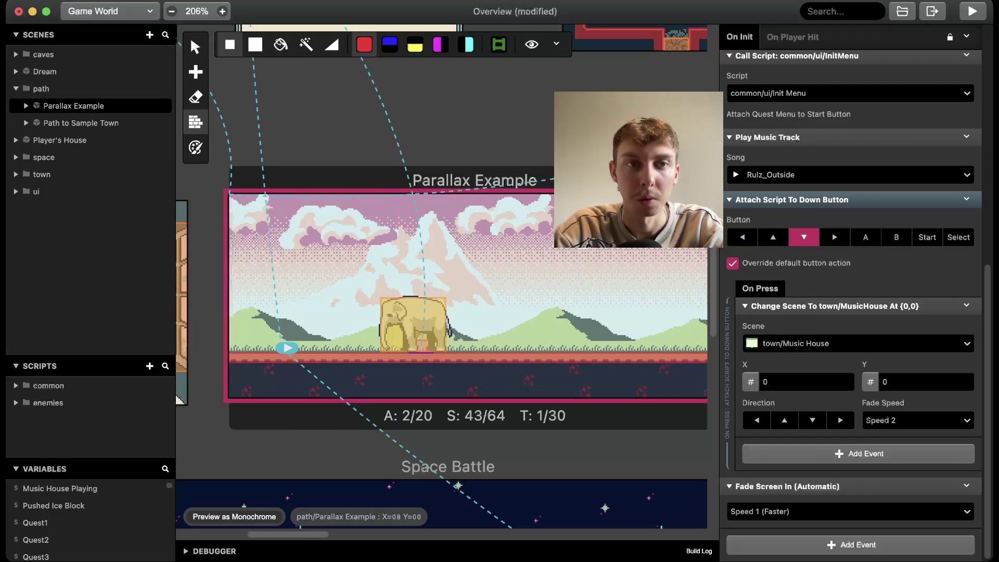
{"action": "left_click", "coordinate": [196, 47]}
Add a new scene overlapping the area above Parallax Example and move it slightly toward the elephant.
{"action": "scroll", "coordinate": [314, 177], "scroll_direction": "down", "scroll_amount": 2}
{"action": "scroll", "coordinate": [313, 178], "scroll_direction": "up", "scroll_amount": 2}
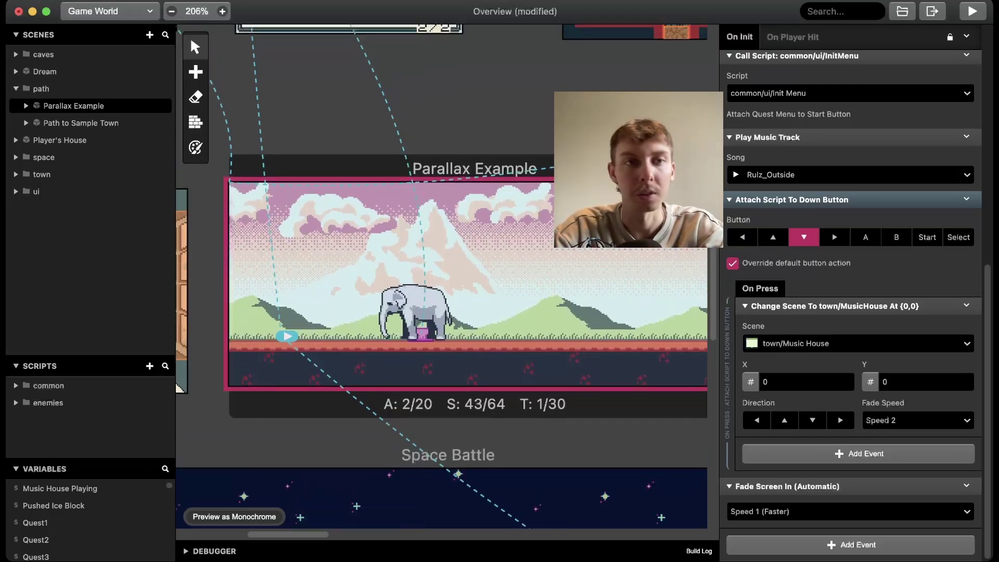
{"action": "left_click", "coordinate": [196, 72]}
{"action": "left_click", "coordinate": [219, 106]}
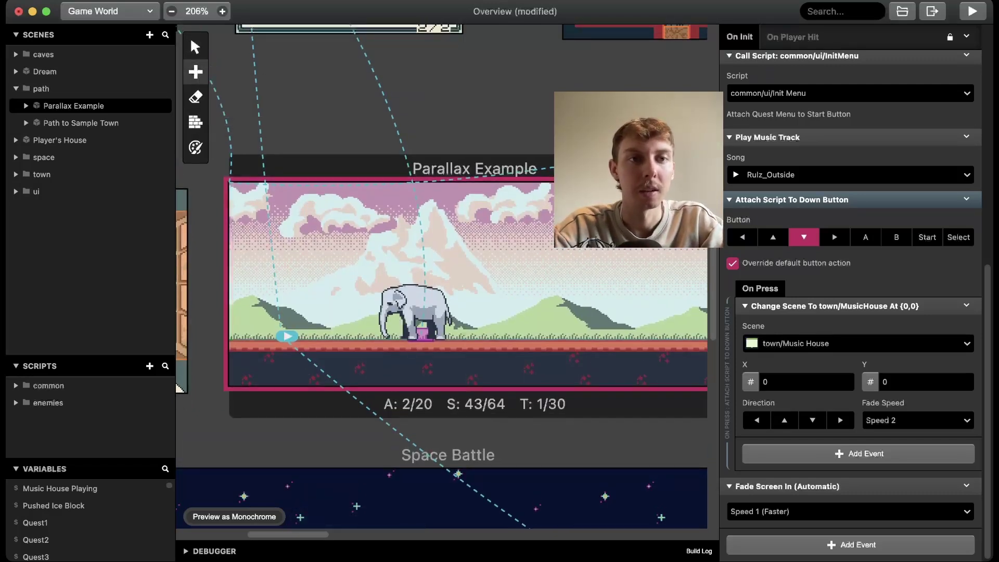
{"action": "left_click", "coordinate": [195, 72]}
{"action": "left_click", "coordinate": [218, 123]}
{"action": "left_click", "coordinate": [399, 167]}
{"action": "scroll", "coordinate": [410, 144], "scroll_direction": "up", "scroll_amount": 3}
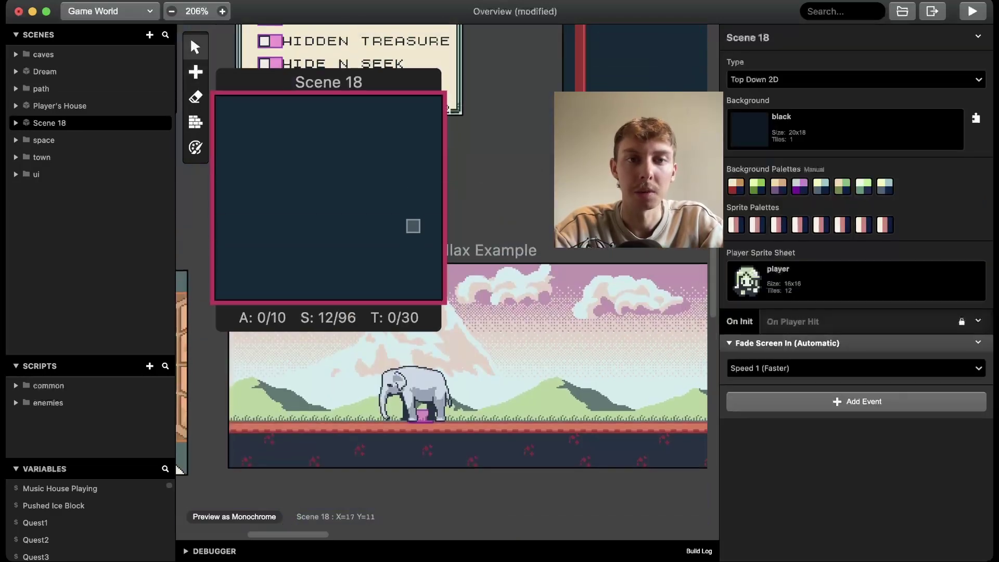
{"action": "left_click_drag", "start_coordinate": [328, 85], "coordinate": [384, 116]}
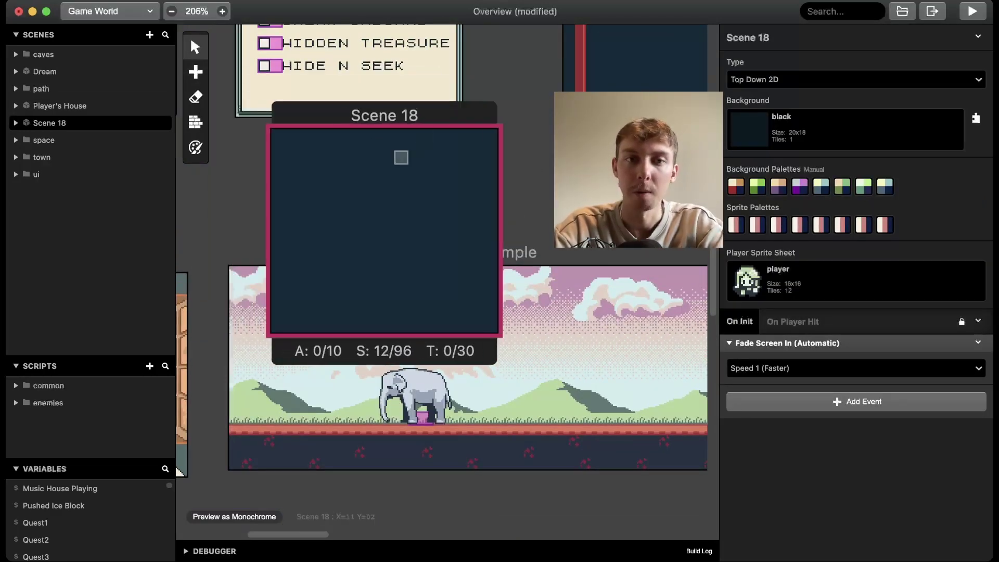
Set the new scene's type to Platformer after viewing Sample Town as the top-down example.
{"action": "left_click", "coordinate": [853, 79]}
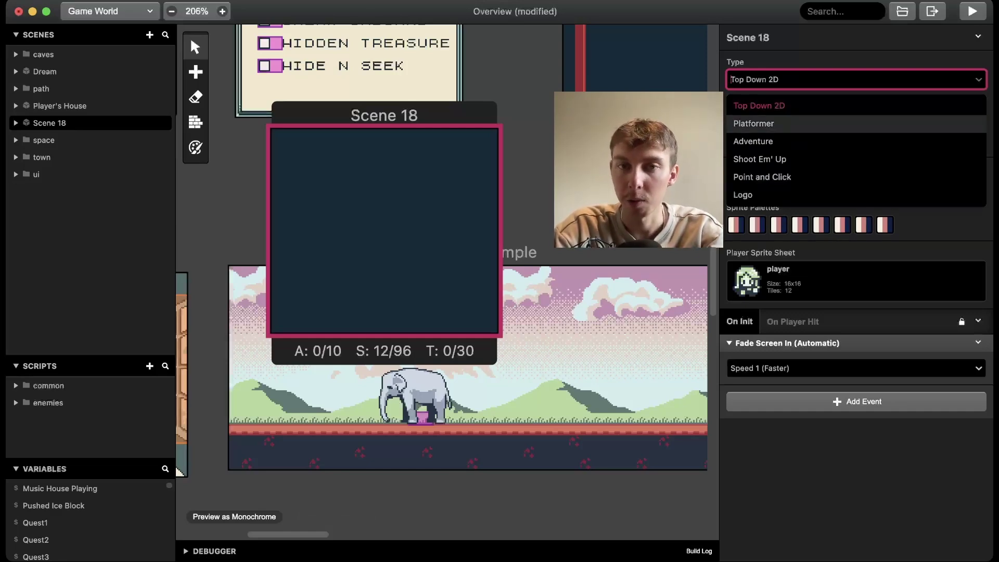
{"action": "scroll", "coordinate": [443, 281], "scroll_direction": "right", "scroll_amount": 19}
{"action": "scroll", "coordinate": [443, 281], "scroll_direction": "up", "scroll_amount": 12}
{"action": "scroll", "coordinate": [443, 281], "scroll_direction": "left", "scroll_amount": 5}
{"action": "scroll", "coordinate": [442, 271], "scroll_direction": "down", "scroll_amount": 10}
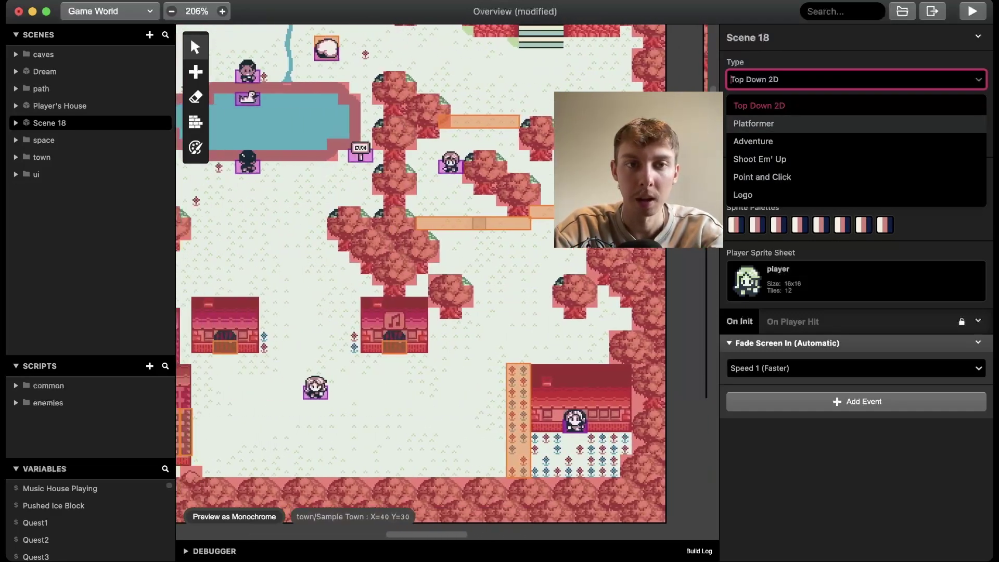
{"action": "scroll", "coordinate": [442, 281], "scroll_direction": "down", "scroll_amount": 3}
{"action": "scroll", "coordinate": [442, 281], "scroll_direction": "left", "scroll_amount": 7}
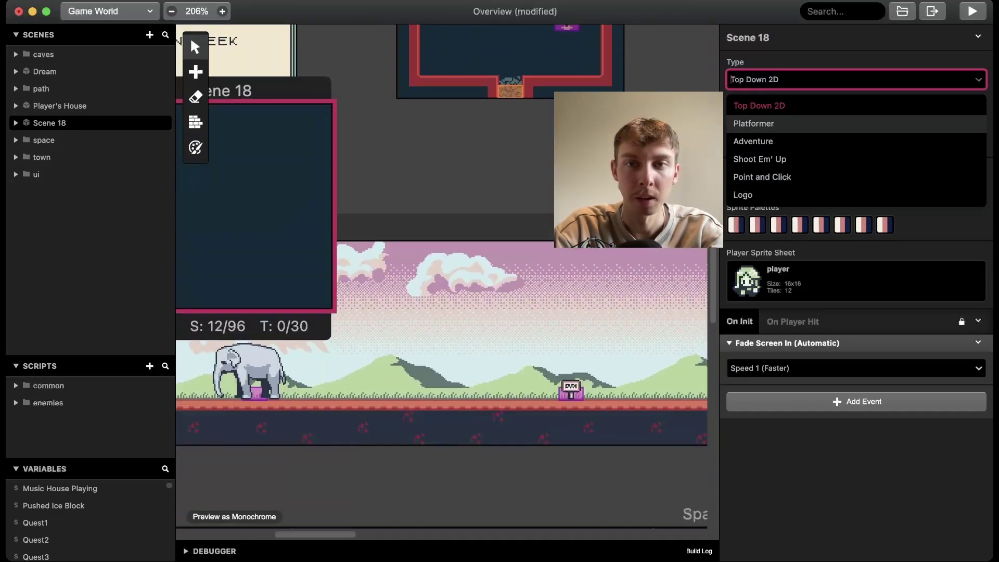
{"action": "left_click", "coordinate": [854, 124]}
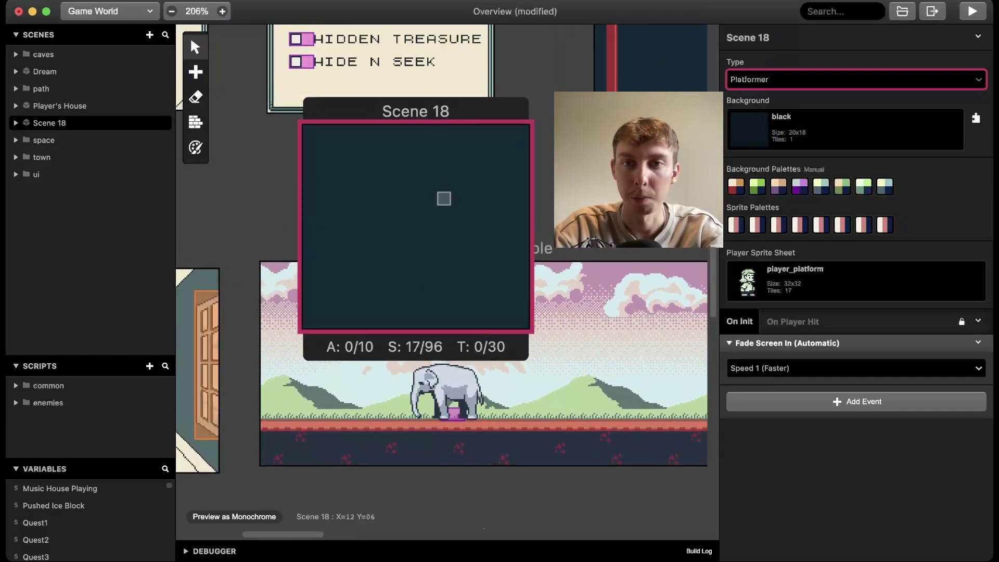
Switch the new scene's type to Adventure, then to Shoot Em' Up.
{"action": "left_click", "coordinate": [854, 80]}
{"action": "key", "text": "Down"}
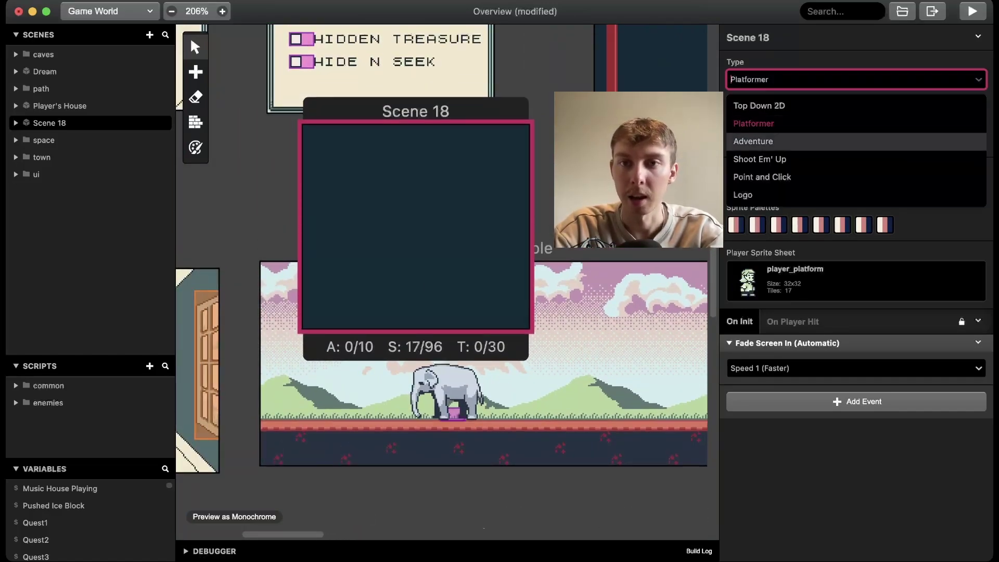
{"action": "key", "text": "Return"}
{"action": "key", "text": "Down"}
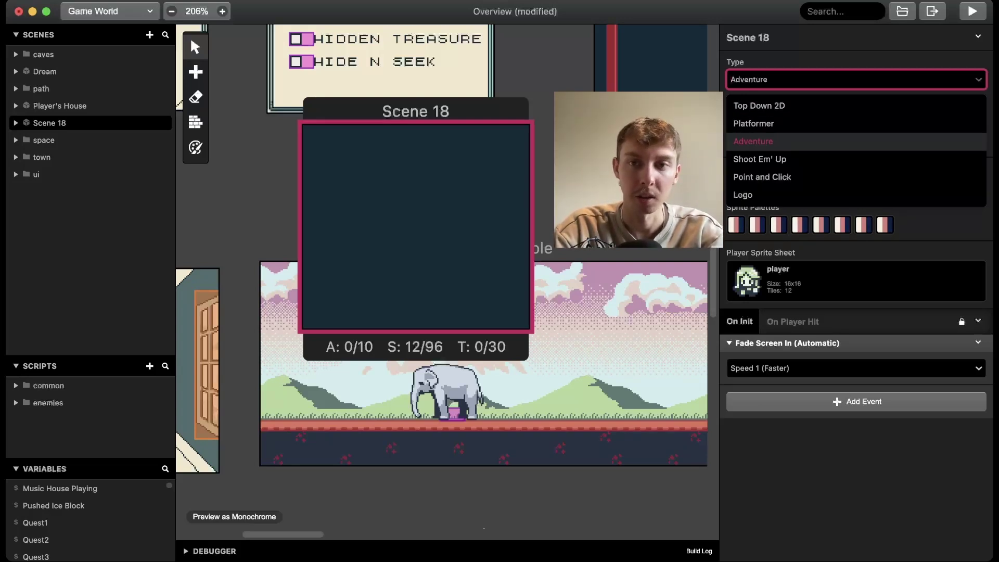
{"action": "key", "text": "Down"}
{"action": "key", "text": "Return"}
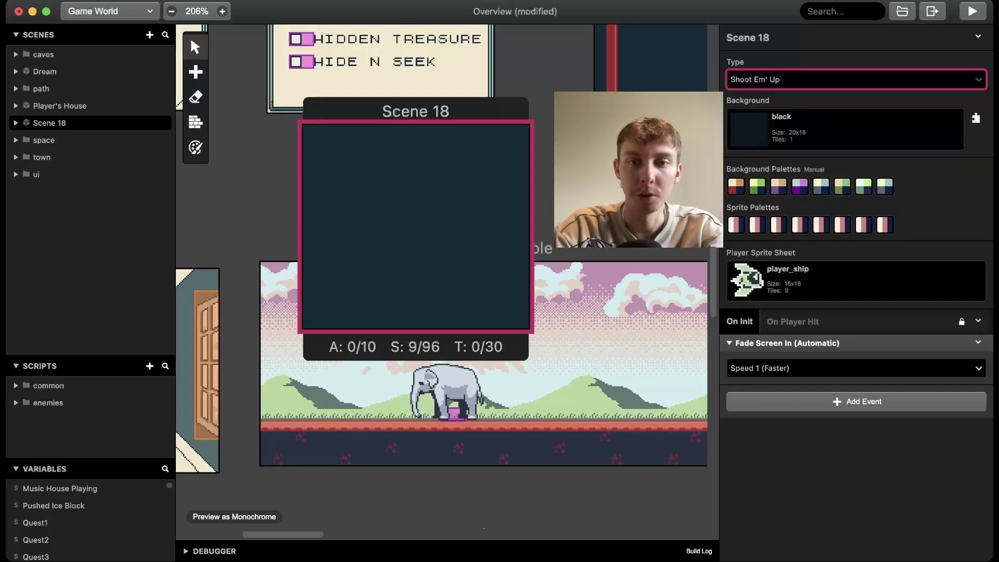
Delete the new scene and select the Space Battle scene as the shooter example.
{"action": "key", "text": "BackSpace"}
{"action": "scroll", "coordinate": [448, 275], "scroll_direction": "down", "scroll_amount": 10}
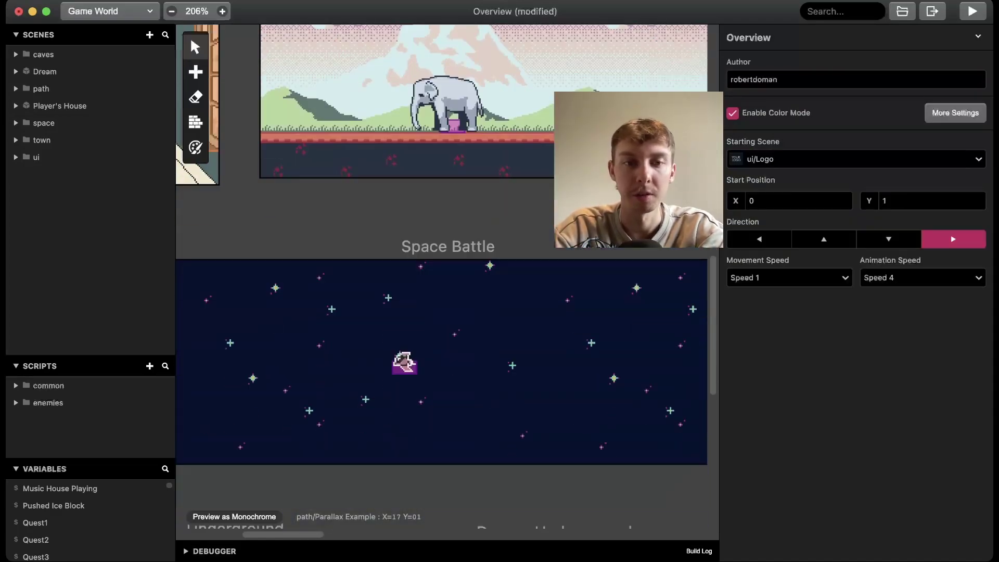
{"action": "left_click", "coordinate": [435, 281]}
{"action": "scroll", "coordinate": [435, 281], "scroll_direction": "right", "scroll_amount": 10}
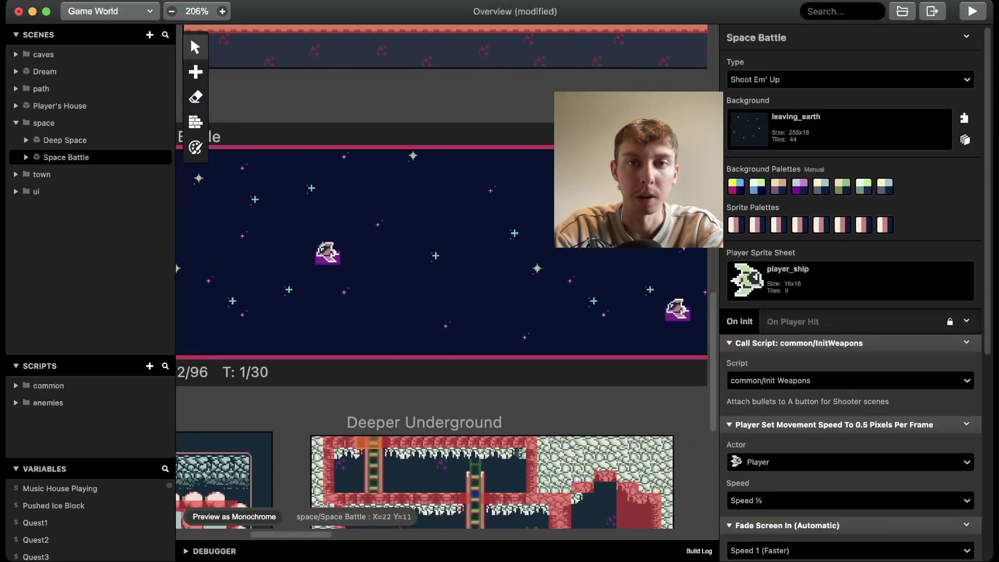
Inspect the trigger along Sample Town's upper edge and the Pod Door actor at the Launch Site rocket.
{"action": "scroll", "coordinate": [435, 281], "scroll_direction": "up", "scroll_amount": 11}
{"action": "scroll", "coordinate": [443, 276], "scroll_direction": "up", "scroll_amount": 8}
{"action": "scroll", "coordinate": [442, 275], "scroll_direction": "right", "scroll_amount": 5}
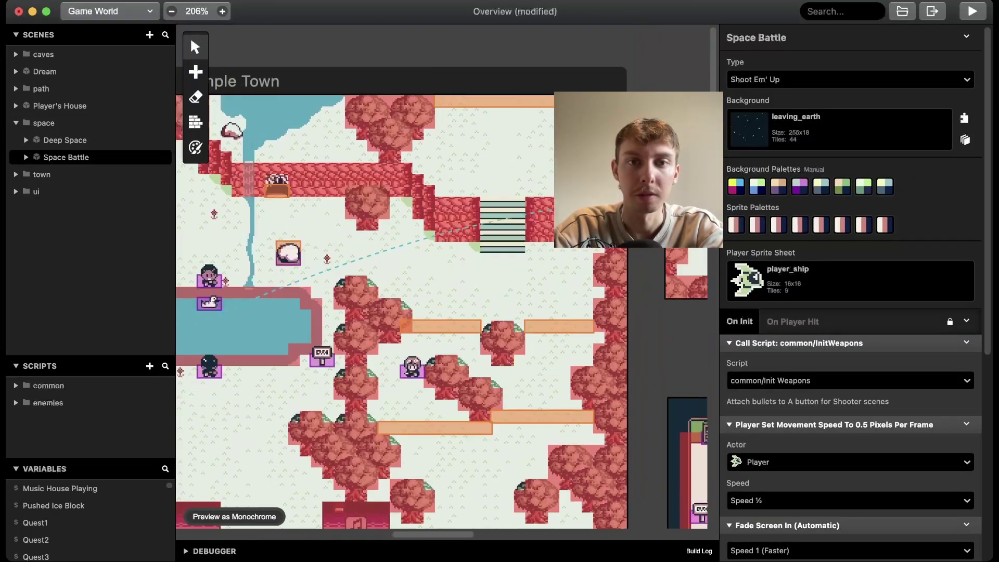
{"action": "left_click", "coordinate": [554, 101]}
{"action": "scroll", "coordinate": [497, 134], "scroll_direction": "right", "scroll_amount": 5}
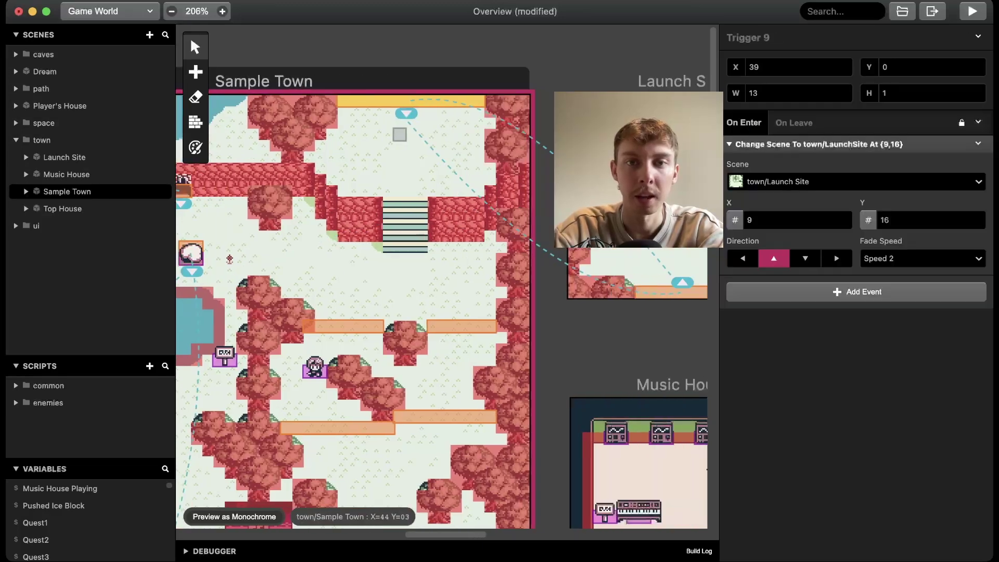
{"action": "left_click", "coordinate": [523, 168]}
{"action": "left_click", "coordinate": [584, 202]}
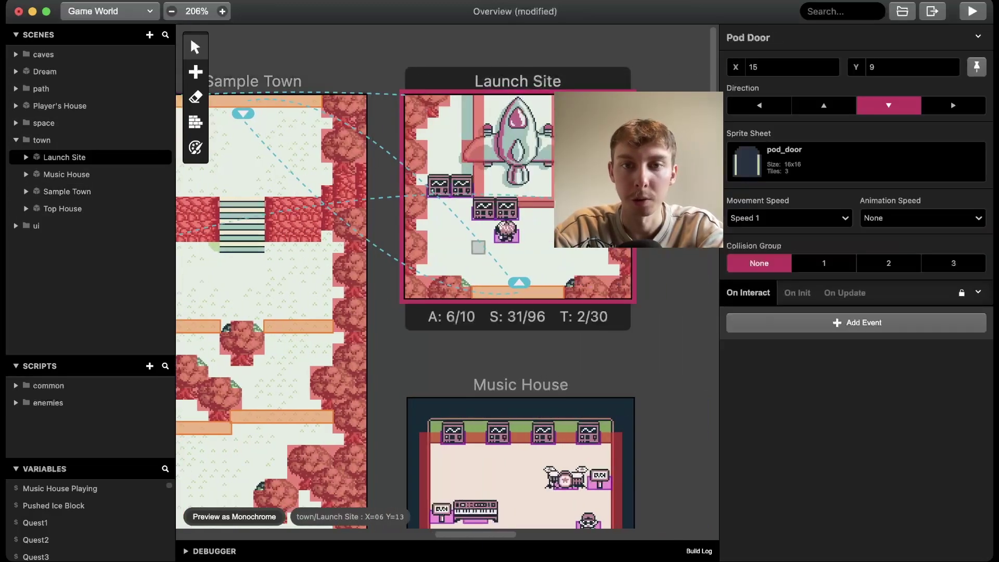
Examine the Space Battle scene's start point, enemy ships and On Init events.
{"action": "scroll", "coordinate": [466, 261], "scroll_direction": "left", "scroll_amount": 5}
{"action": "scroll", "coordinate": [466, 260], "scroll_direction": "down", "scroll_amount": 3}
{"action": "scroll", "coordinate": [349, 270], "scroll_direction": "down", "scroll_amount": 15}
{"action": "scroll", "coordinate": [348, 270], "scroll_direction": "left", "scroll_amount": 15}
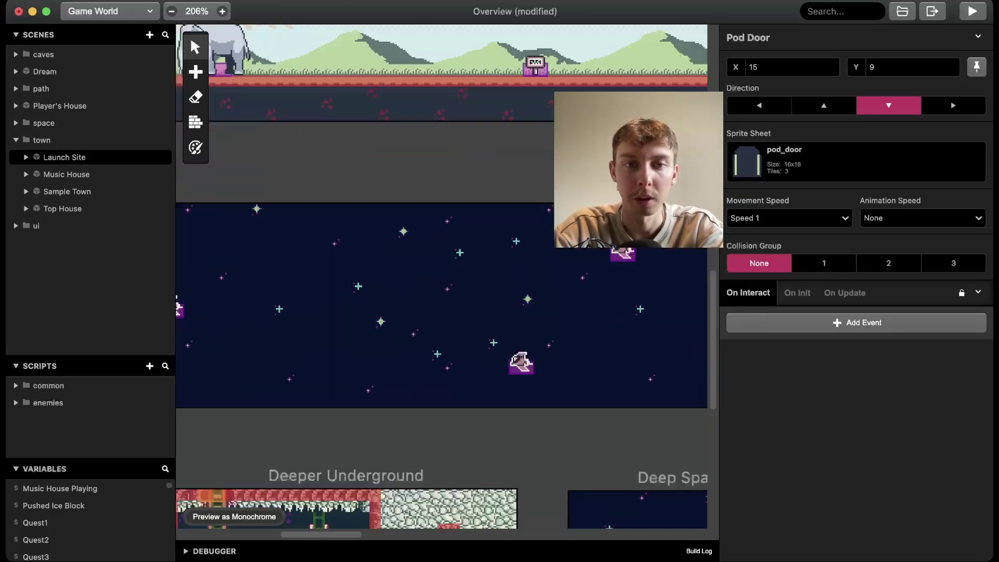
{"action": "left_click", "coordinate": [349, 270]}
{"action": "scroll", "coordinate": [348, 270], "scroll_direction": "left", "scroll_amount": 8}
{"action": "scroll", "coordinate": [348, 270], "scroll_direction": "right", "scroll_amount": 7}
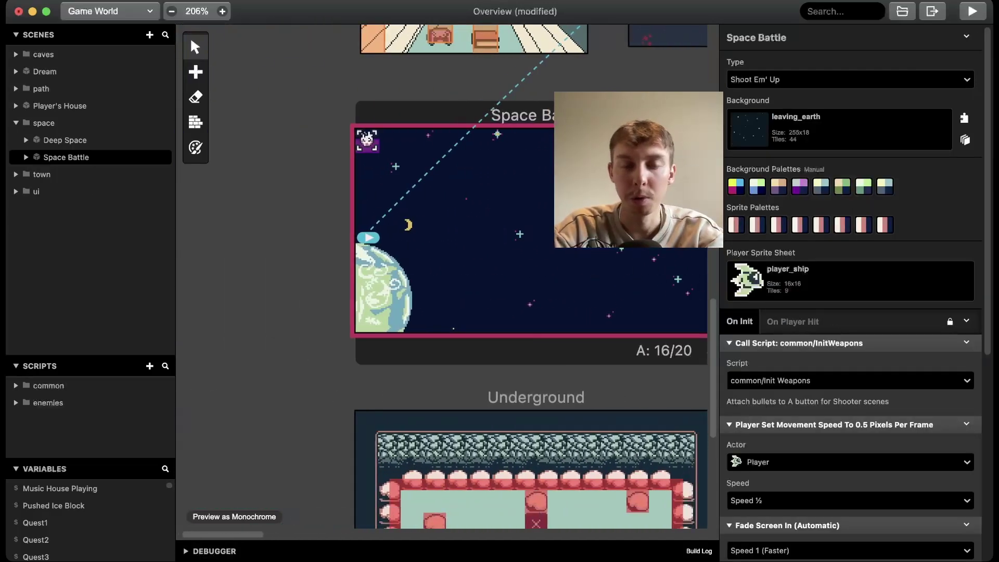
{"action": "scroll", "coordinate": [442, 281], "scroll_direction": "left", "scroll_amount": 5}
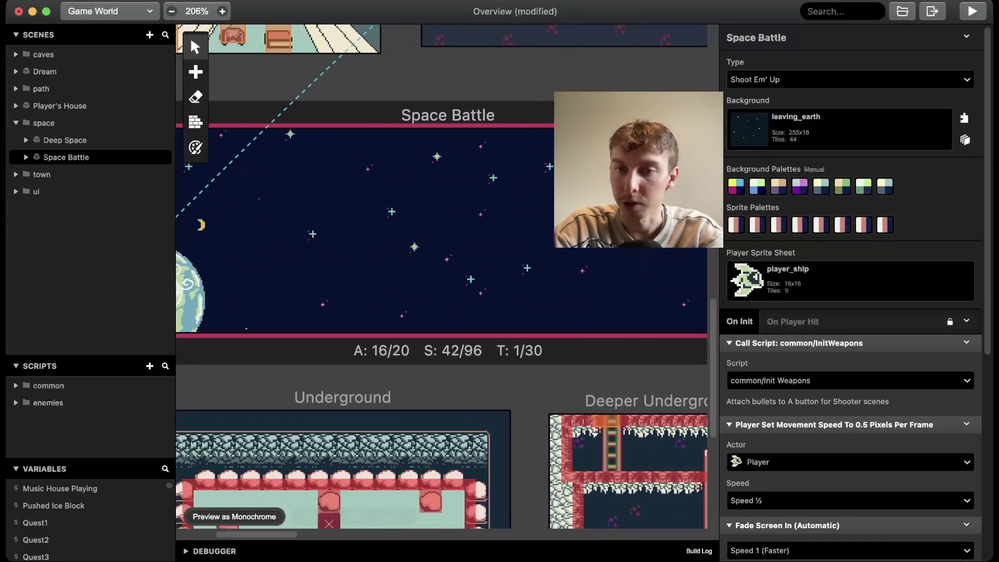
{"action": "scroll", "coordinate": [851, 292], "scroll_direction": "down", "scroll_amount": 6}
{"action": "scroll", "coordinate": [851, 291], "scroll_direction": "up", "scroll_amount": 6}
{"action": "scroll", "coordinate": [451, 247], "scroll_direction": "left", "scroll_amount": 3}
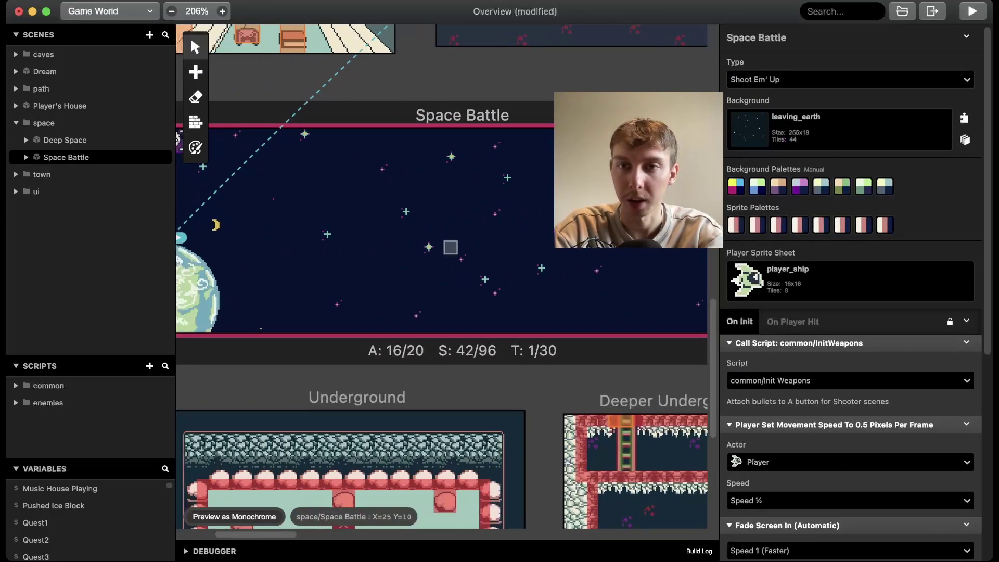
{"action": "scroll", "coordinate": [416, 240], "scroll_direction": "up", "scroll_amount": 1}
{"action": "scroll", "coordinate": [417, 240], "scroll_direction": "right", "scroll_amount": 1}
{"action": "scroll", "coordinate": [389, 253], "scroll_direction": "right", "scroll_amount": 2}
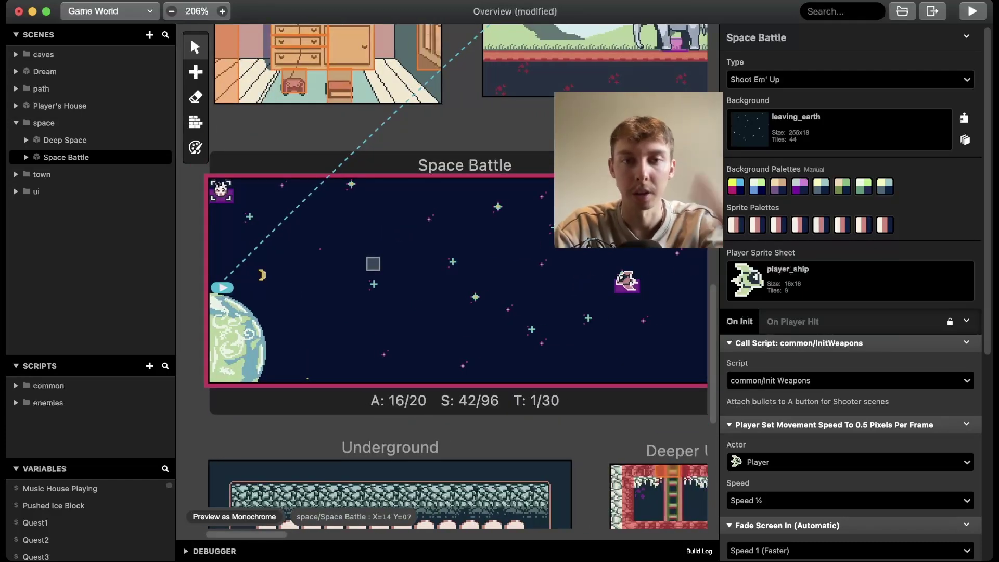
{"action": "scroll", "coordinate": [451, 276], "scroll_direction": "right", "scroll_amount": 2}
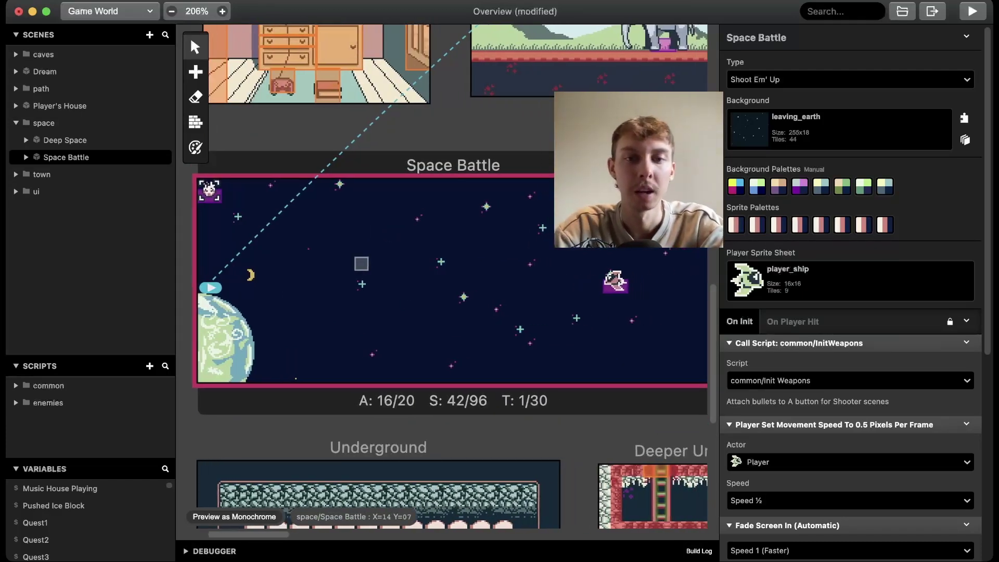
{"action": "scroll", "coordinate": [851, 297], "scroll_direction": "down", "scroll_amount": 3}
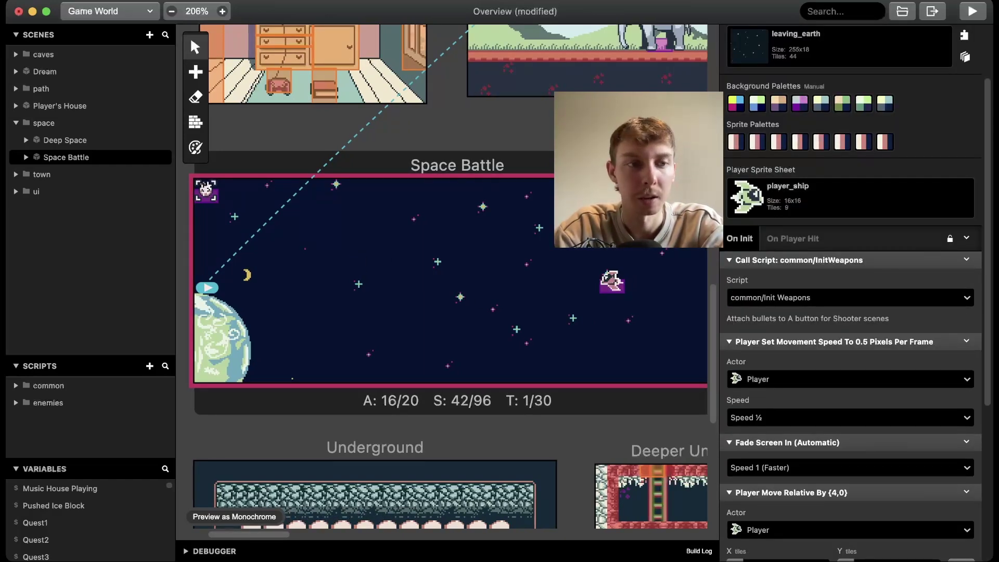
Open the common Init Weapons script and review its A-button Launch Projectile event.
{"action": "left_click", "coordinate": [48, 403]}
{"action": "left_click", "coordinate": [48, 386]}
{"action": "left_click", "coordinate": [54, 403]}
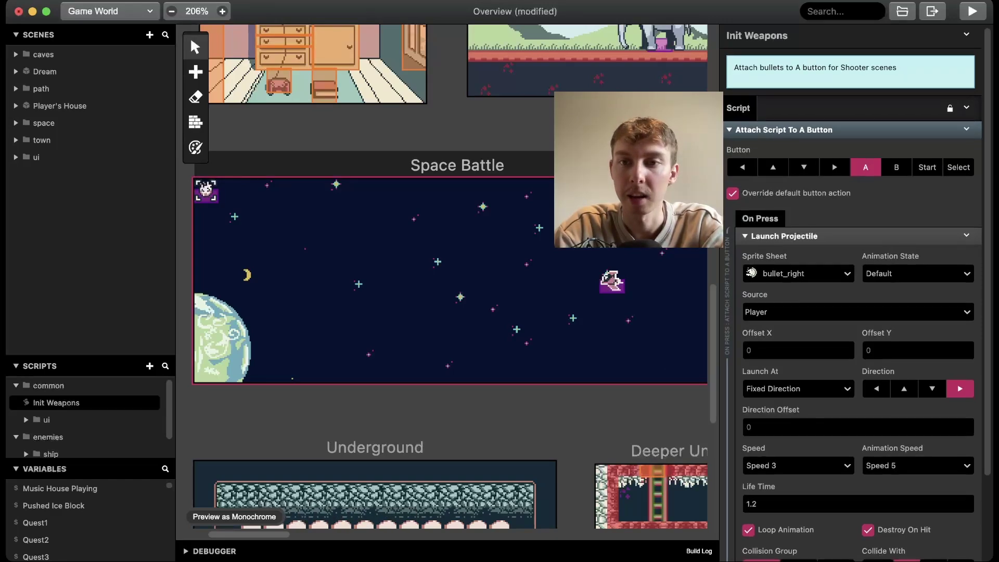
{"action": "scroll", "coordinate": [851, 292], "scroll_direction": "down", "scroll_amount": 2}
{"action": "scroll", "coordinate": [851, 291], "scroll_direction": "up", "scroll_amount": 3}
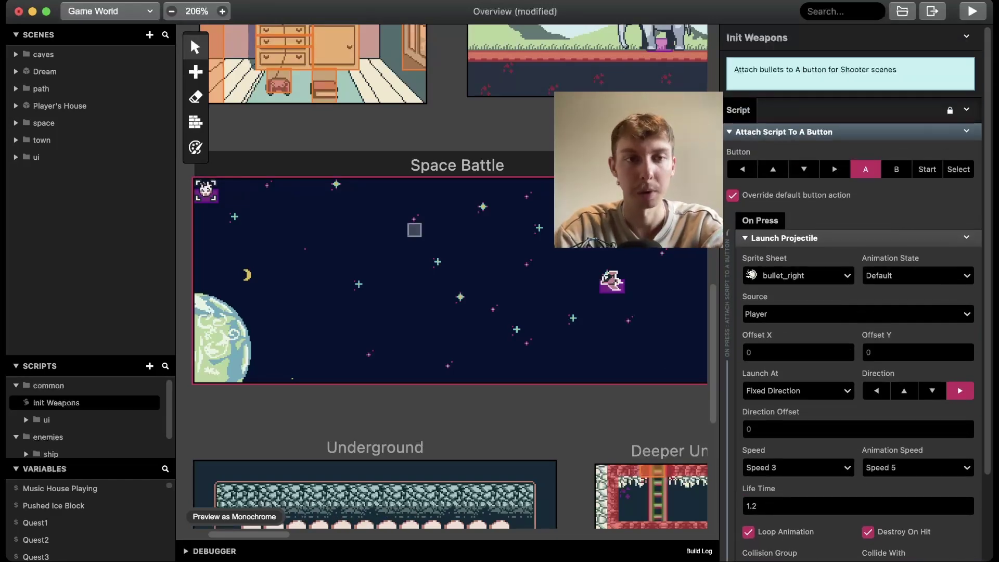
Add a new scene above Player's House and set its type to Point and Click.
{"action": "left_click", "coordinate": [401, 130]}
{"action": "scroll", "coordinate": [401, 130], "scroll_direction": "up", "scroll_amount": 6}
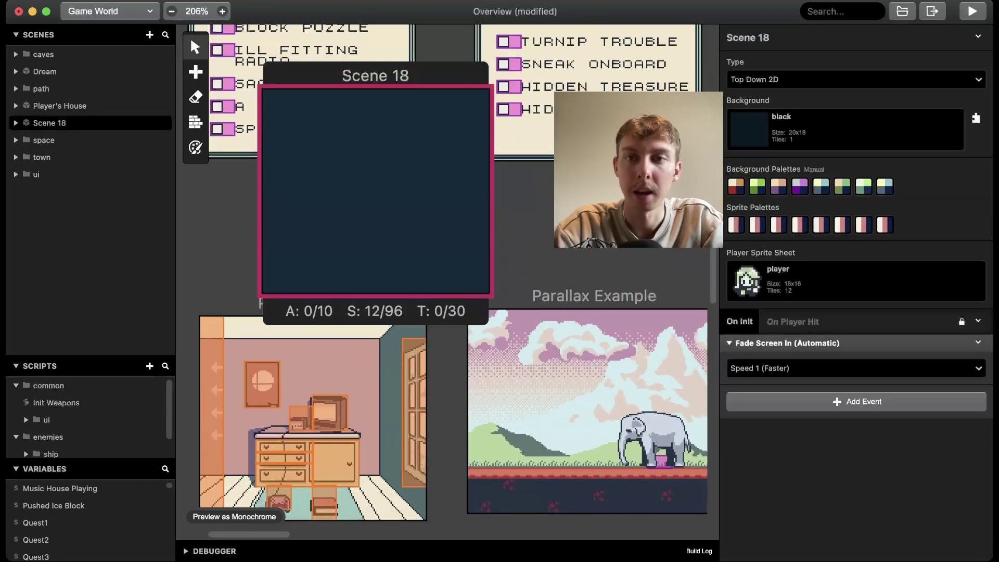
{"action": "left_click", "coordinate": [854, 79]}
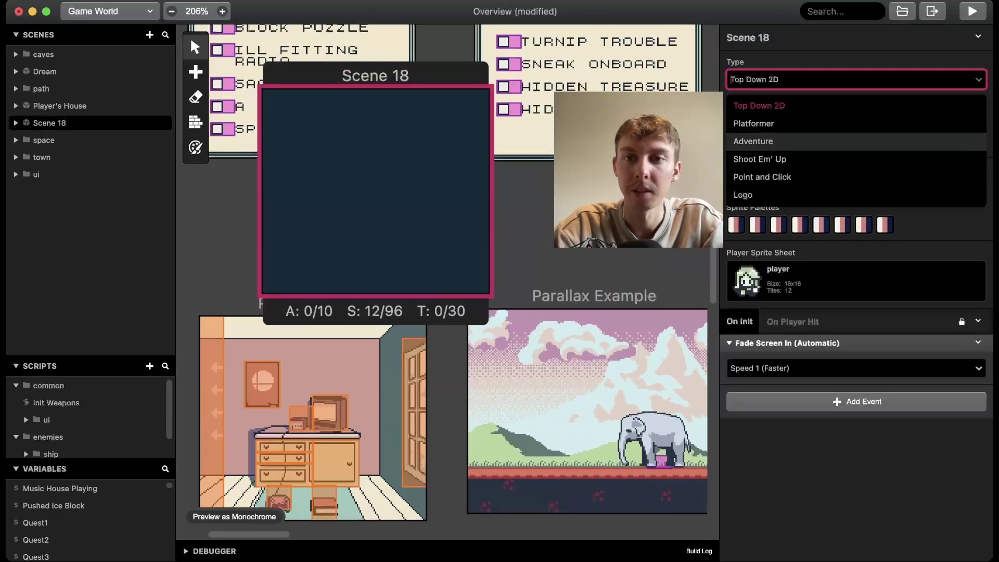
{"action": "left_click", "coordinate": [833, 178]}
Inspect the interaction scripts of the poster and TV triggers in Player's House.
{"action": "scroll", "coordinate": [403, 106], "scroll_direction": "down", "scroll_amount": 2}
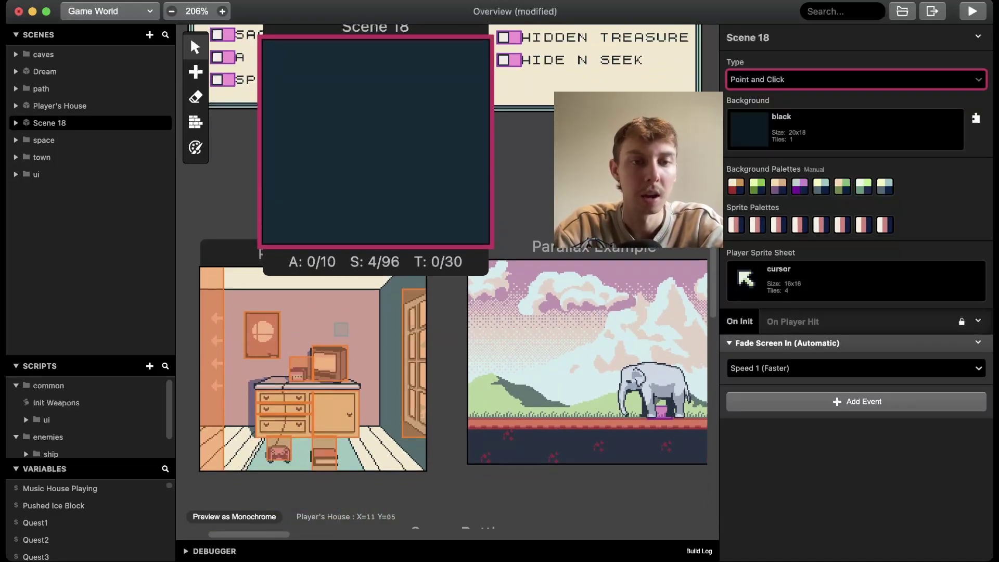
{"action": "left_click", "coordinate": [267, 324]}
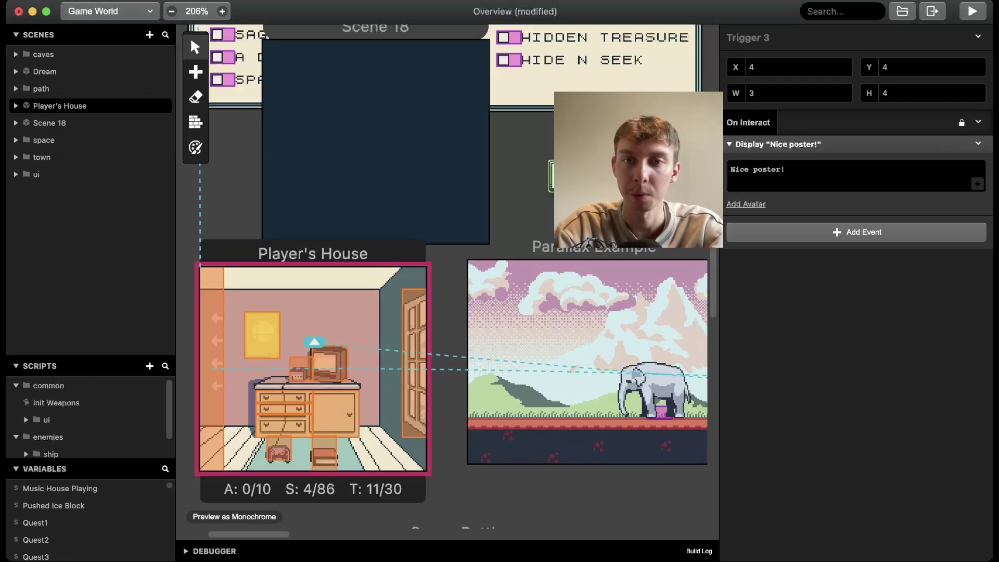
{"action": "left_click", "coordinate": [319, 371]}
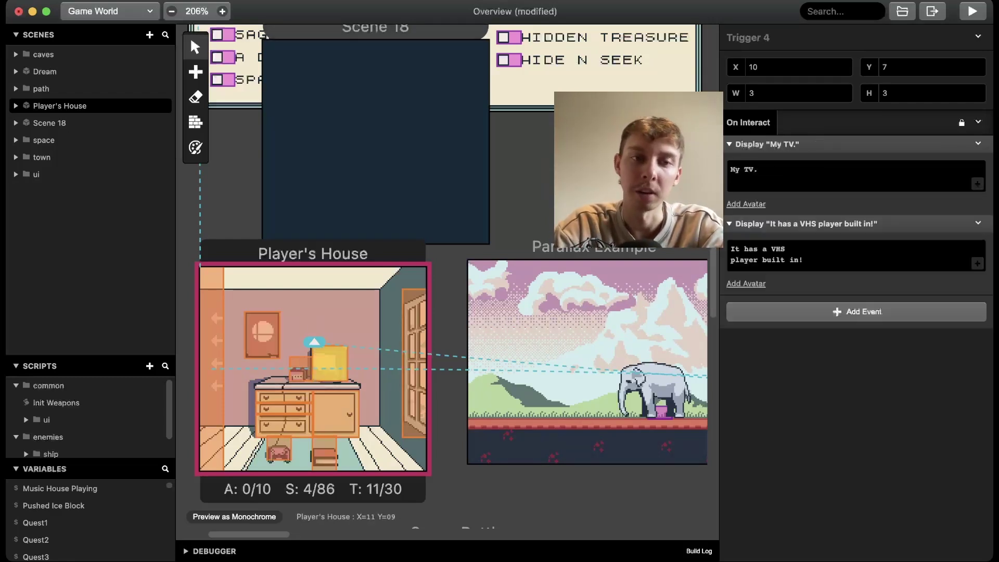
Set the new scene's type to Logo and move the scene closer to Parallax Example.
{"action": "left_click", "coordinate": [415, 181]}
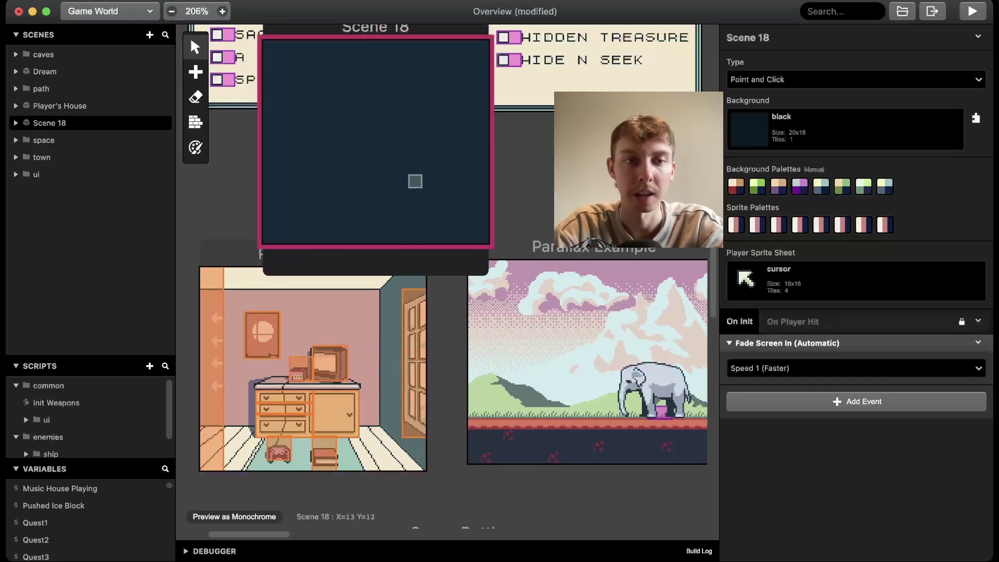
{"action": "scroll", "coordinate": [415, 147], "scroll_direction": "up", "scroll_amount": 1}
{"action": "left_click", "coordinate": [854, 80]}
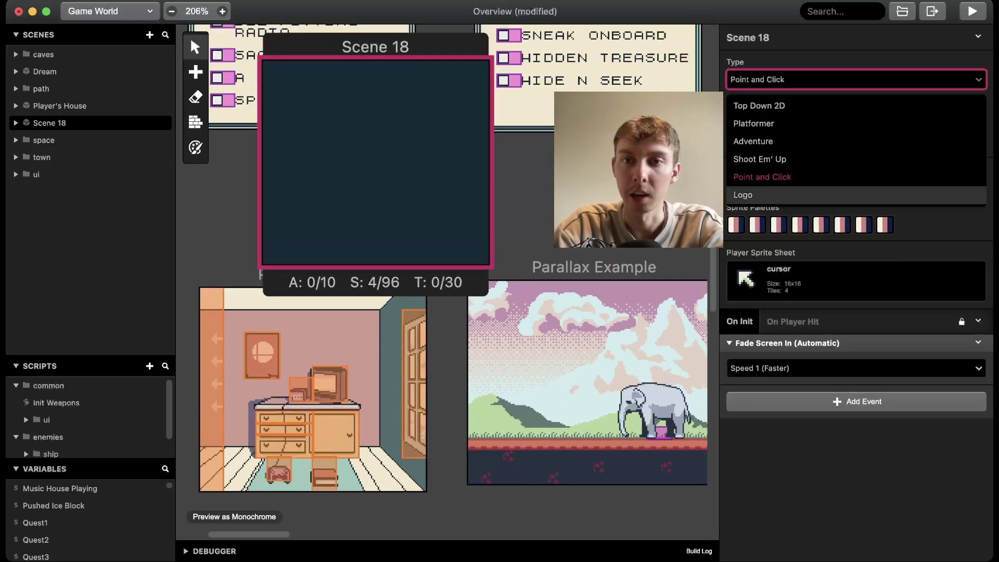
{"action": "left_click", "coordinate": [833, 194]}
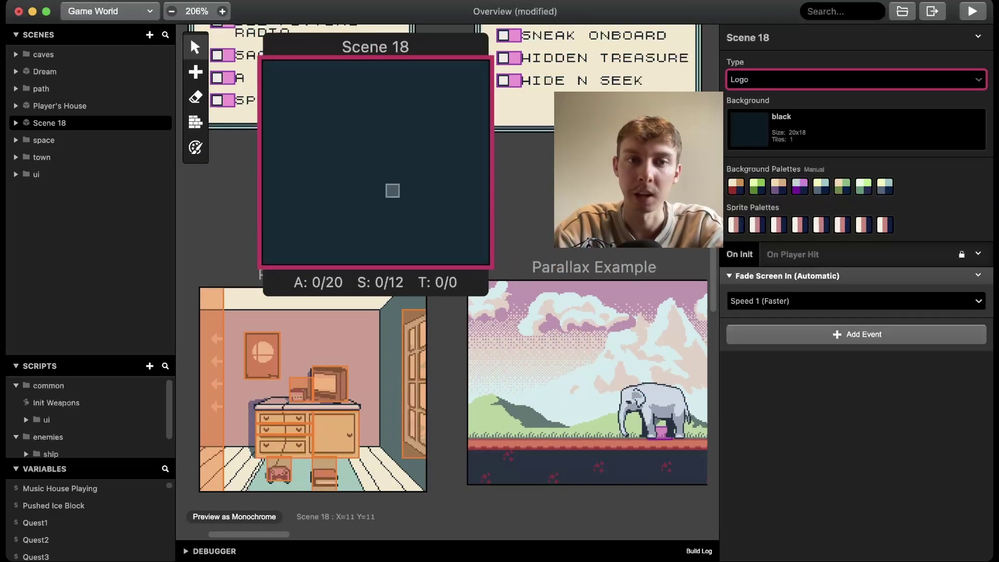
{"action": "left_click", "coordinate": [392, 191]}
{"action": "scroll", "coordinate": [392, 191], "scroll_direction": "up", "scroll_amount": 1}
{"action": "scroll", "coordinate": [392, 216], "scroll_direction": "up", "scroll_amount": 1}
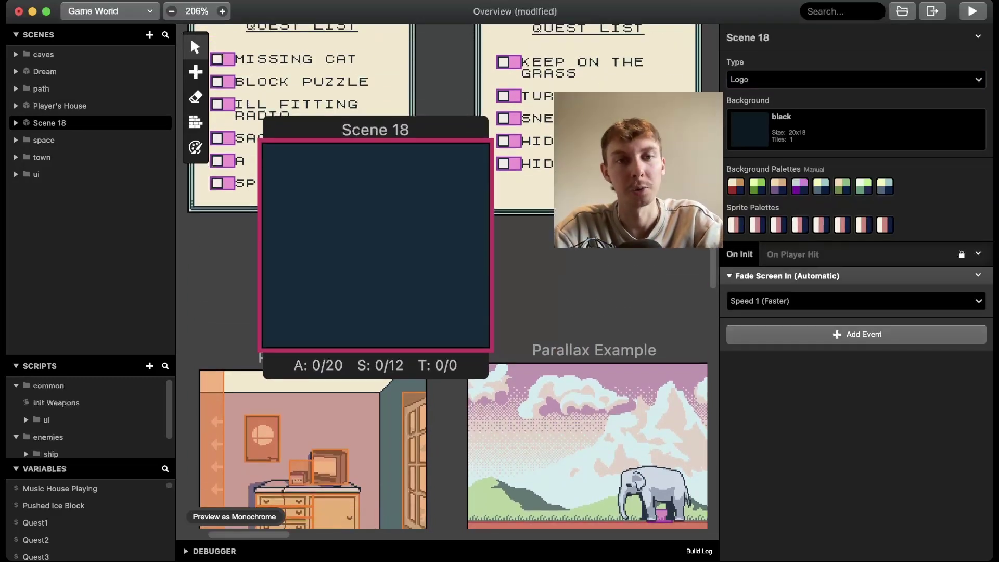
{"action": "left_click_drag", "start_coordinate": [385, 134], "coordinate": [429, 168]}
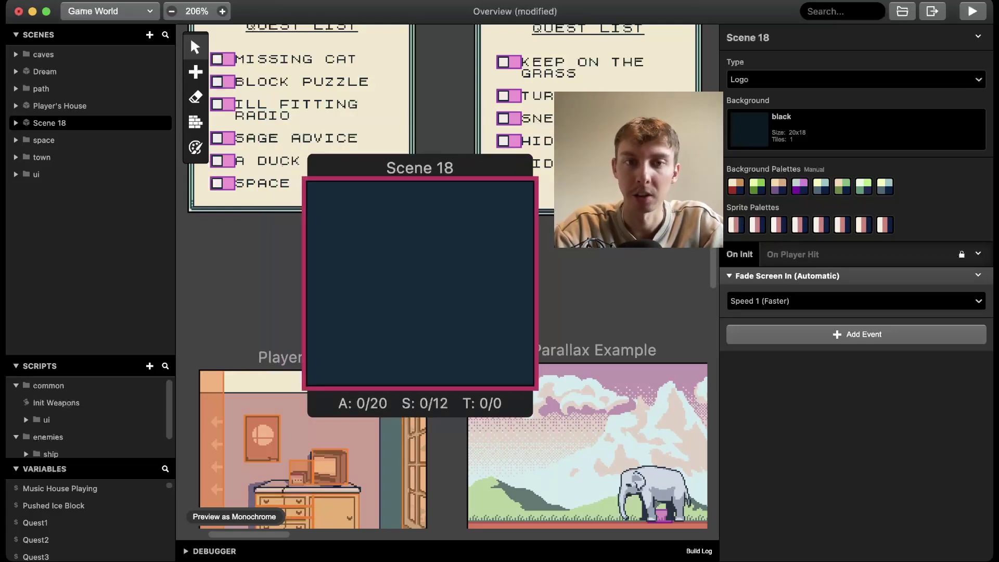
Delete Scene 18 from the game world.
{"action": "left_click_drag", "start_coordinate": [430, 168], "coordinate": [407, 158]}
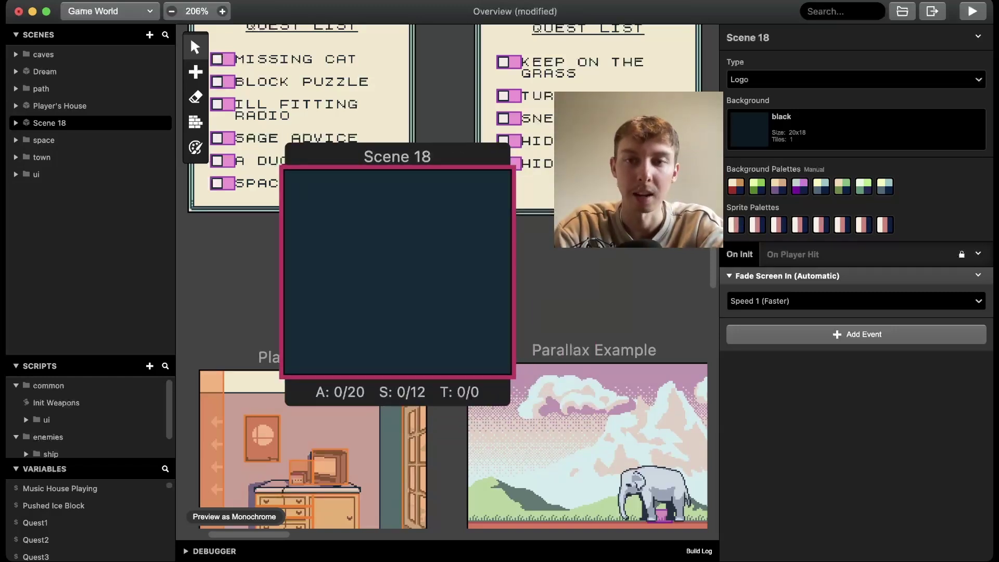
{"action": "scroll", "coordinate": [447, 281], "scroll_direction": "down", "scroll_amount": 3}
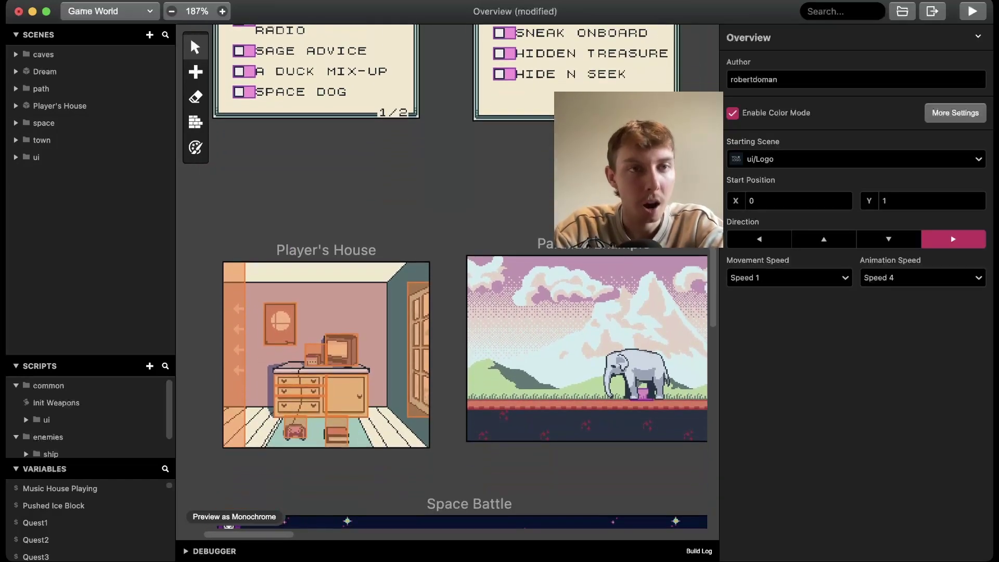
Open the project's images and preview the house-wide, logo, menu, room, stars_wide and stars backgrounds.
{"action": "left_click", "coordinate": [109, 11]}
{"action": "left_click", "coordinate": [86, 67]}
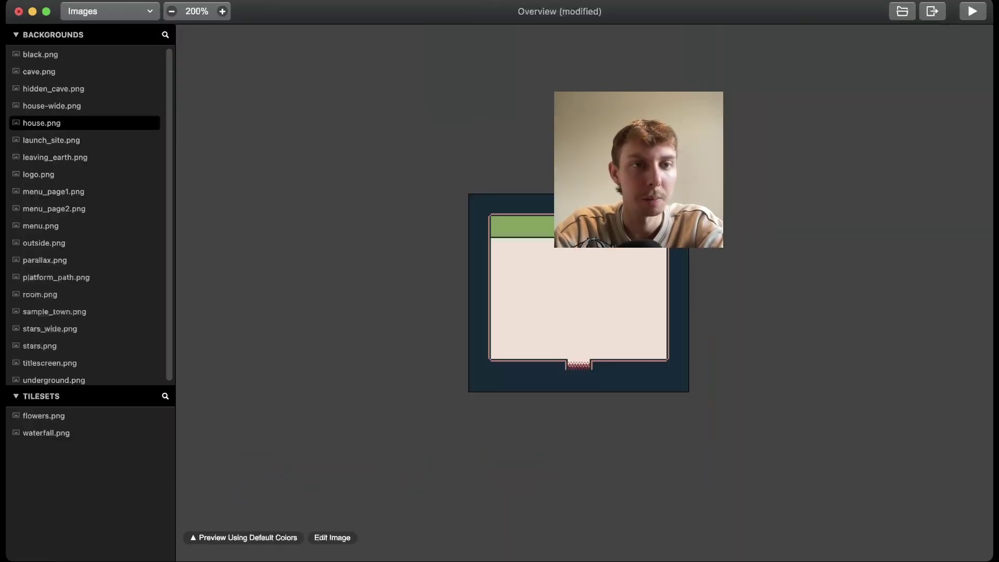
{"action": "left_click", "coordinate": [52, 107]}
{"action": "left_click", "coordinate": [52, 175]}
{"action": "left_click", "coordinate": [52, 226]}
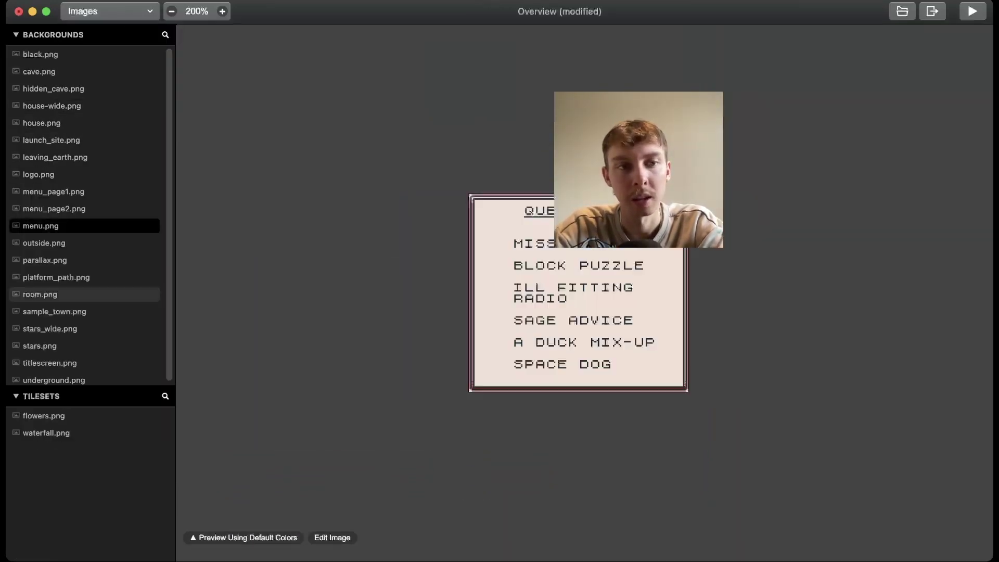
{"action": "left_click", "coordinate": [52, 294]}
{"action": "left_click", "coordinate": [52, 329]}
{"action": "scroll", "coordinate": [52, 329], "scroll_direction": "down", "scroll_amount": 1}
{"action": "left_click", "coordinate": [53, 343]}
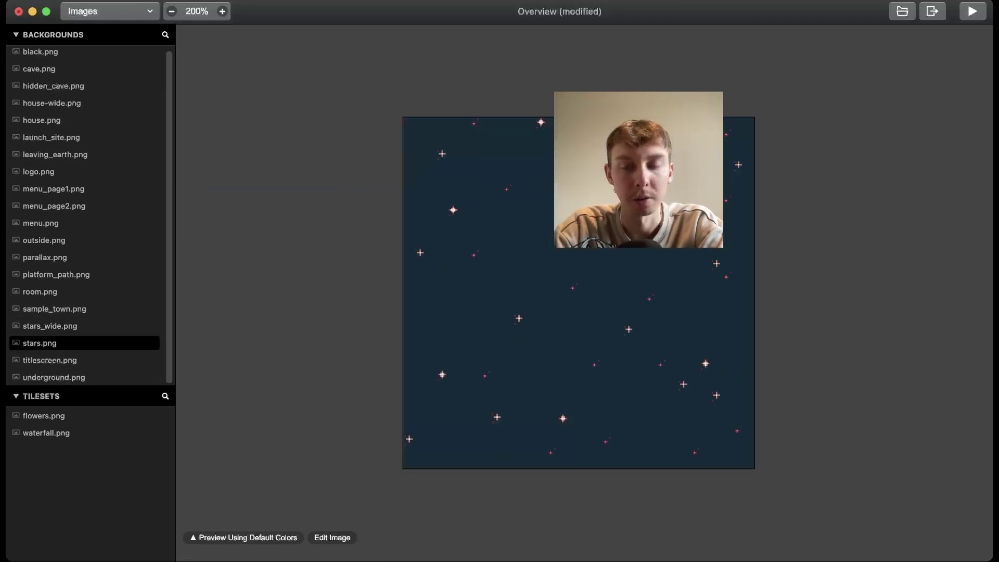
Browse the remaining backgrounds from titlescreen.png back to parallax.png, ending on platform_path.png.
{"action": "key", "text": "Down"}
{"action": "key", "text": "Down"}
{"action": "key", "text": "Up"}
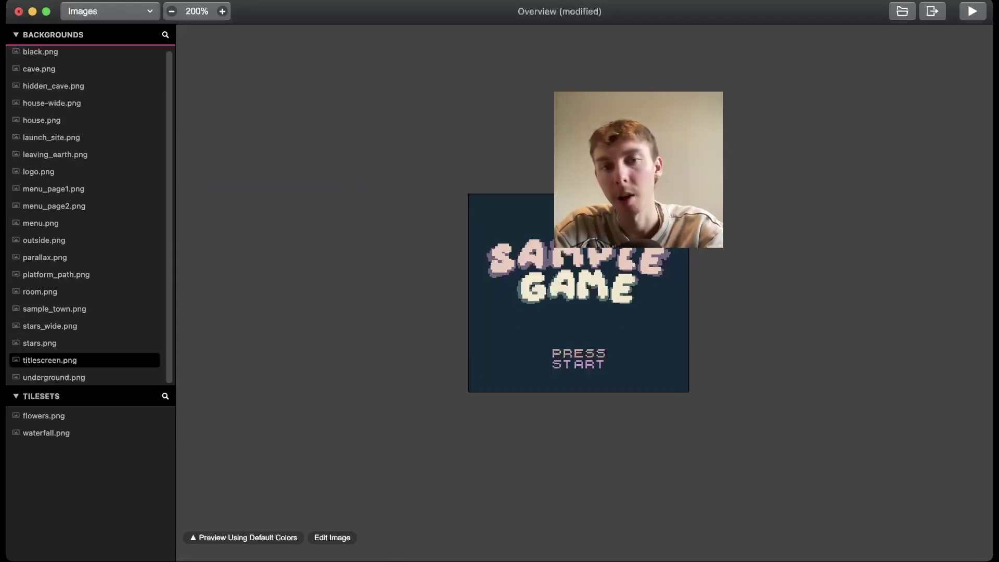
{"action": "key", "text": "Up"}
{"action": "key", "text": "Up"}
{"action": "key", "text": "Up"}
{"action": "key", "text": "Up"}
{"action": "key", "text": "Up"}
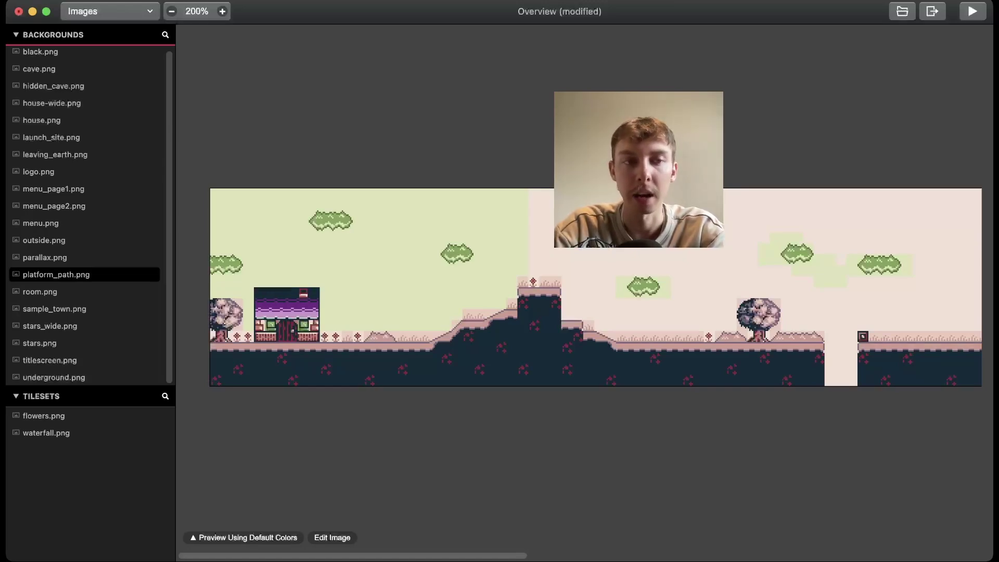
{"action": "key", "text": "Up"}
{"action": "key", "text": "Down"}
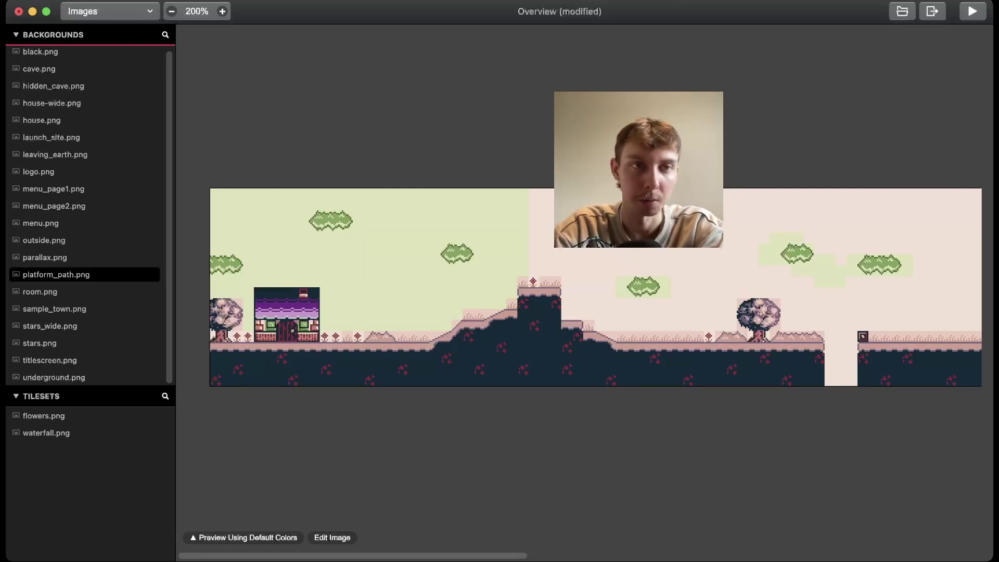
Return to the game world and compare the Player's House, Parallax Example and Space Battle scenes.
{"action": "left_click", "coordinate": [110, 11]}
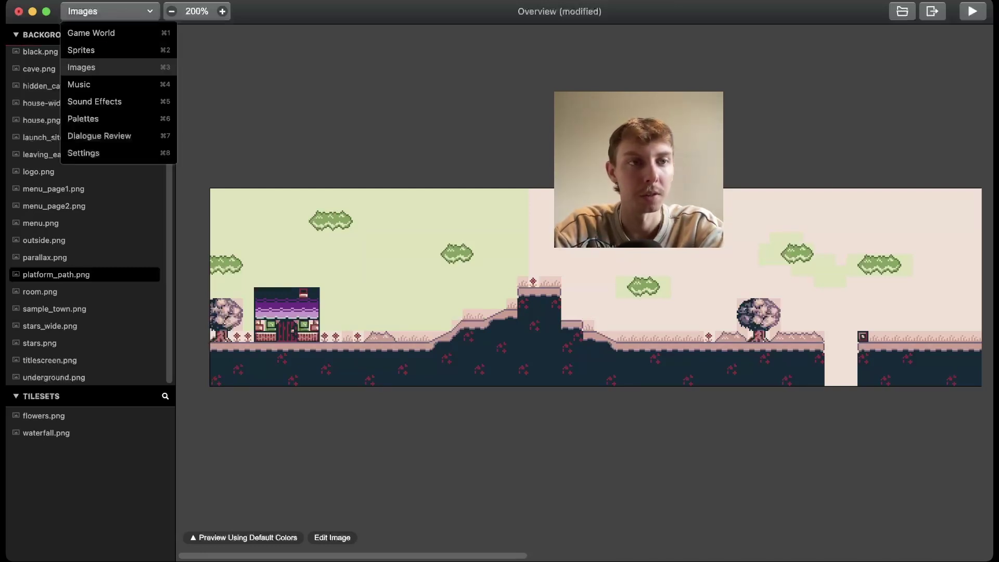
{"action": "left_click", "coordinate": [108, 33]}
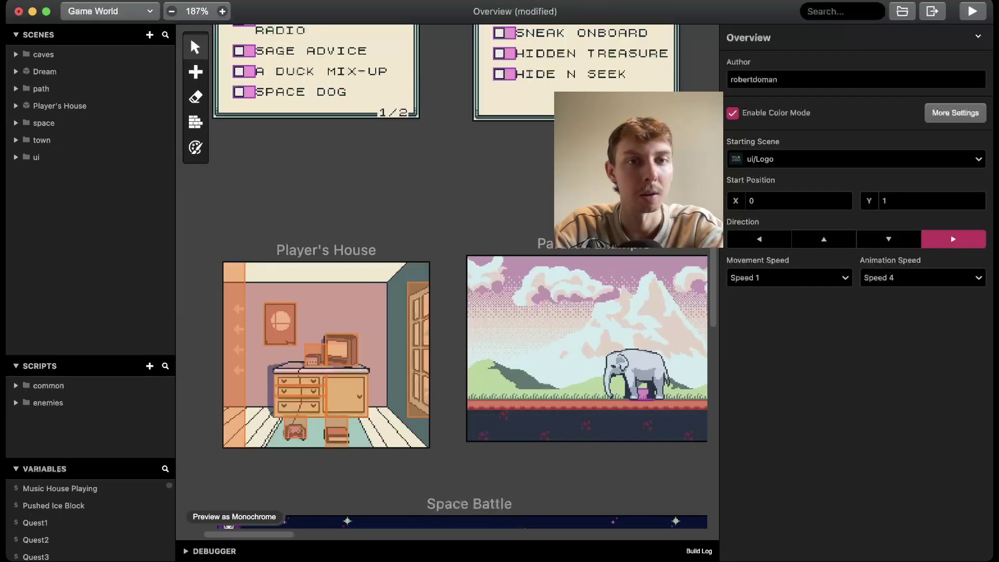
{"action": "scroll", "coordinate": [458, 281], "scroll_direction": "down", "scroll_amount": 5}
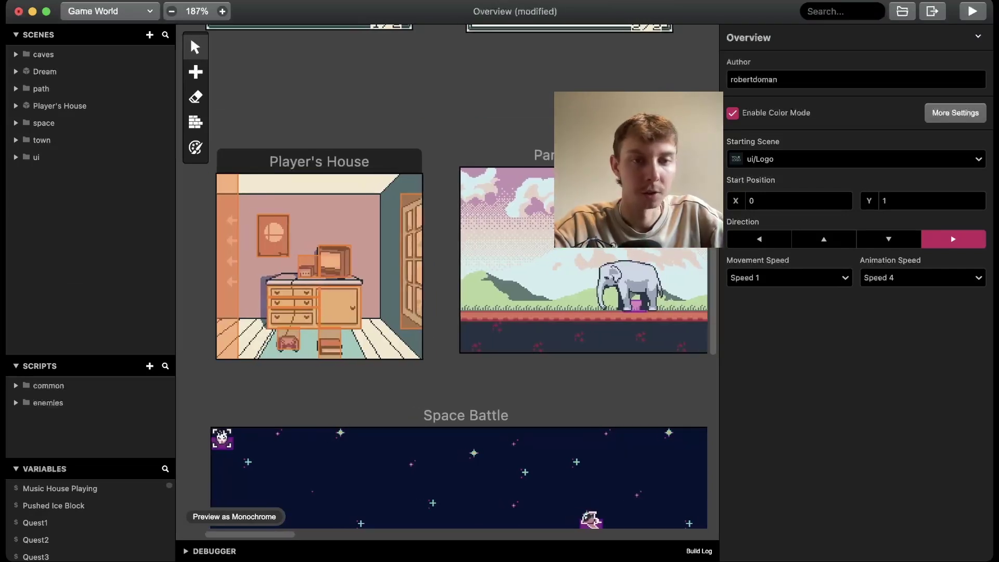
{"action": "scroll", "coordinate": [447, 281], "scroll_direction": "right", "scroll_amount": 2}
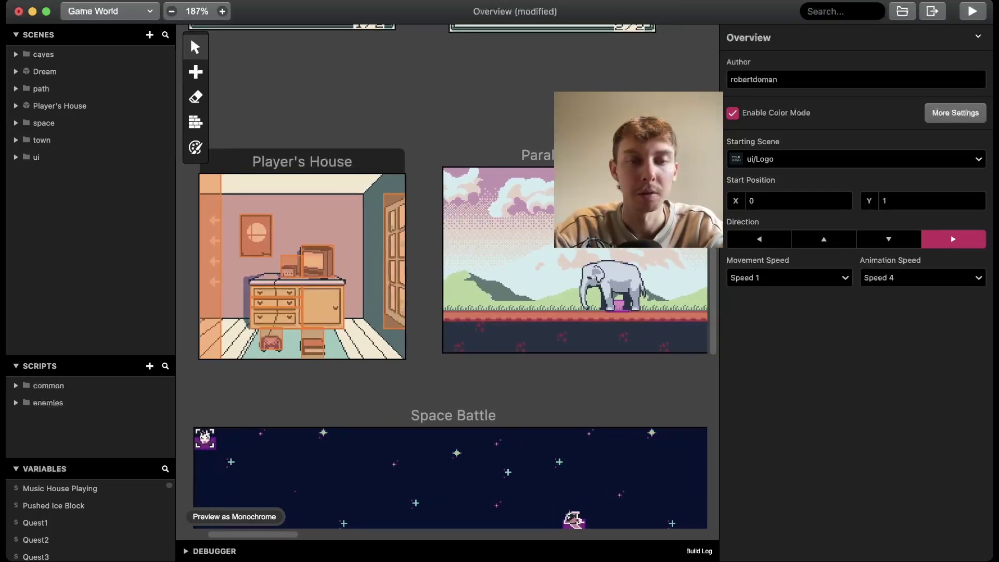
{"action": "scroll", "coordinate": [448, 281], "scroll_direction": "right", "scroll_amount": 8}
{"action": "scroll", "coordinate": [442, 281], "scroll_direction": "right", "scroll_amount": 1}
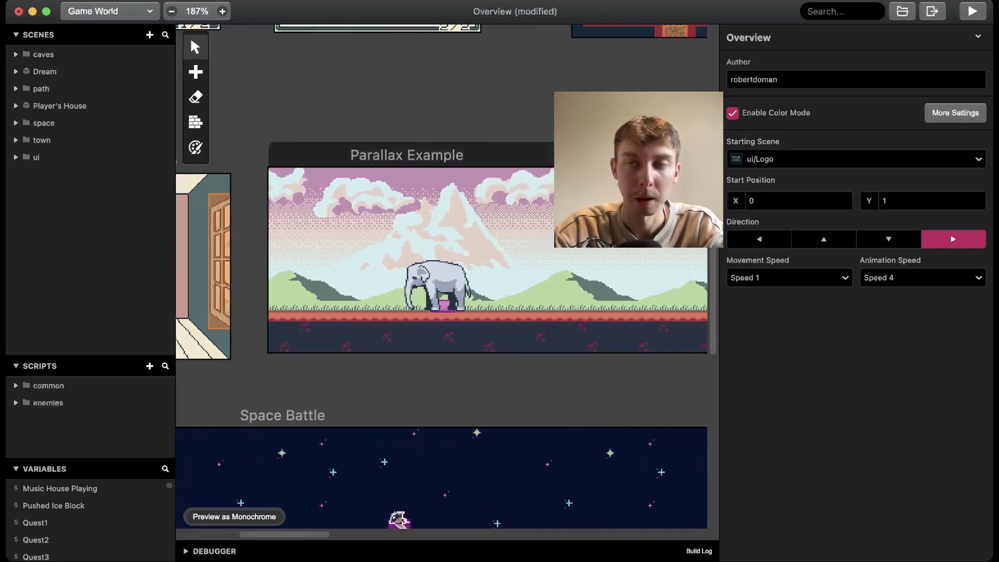
{"action": "scroll", "coordinate": [442, 281], "scroll_direction": "left", "scroll_amount": 8}
{"action": "scroll", "coordinate": [442, 281], "scroll_direction": "right", "scroll_amount": 8}
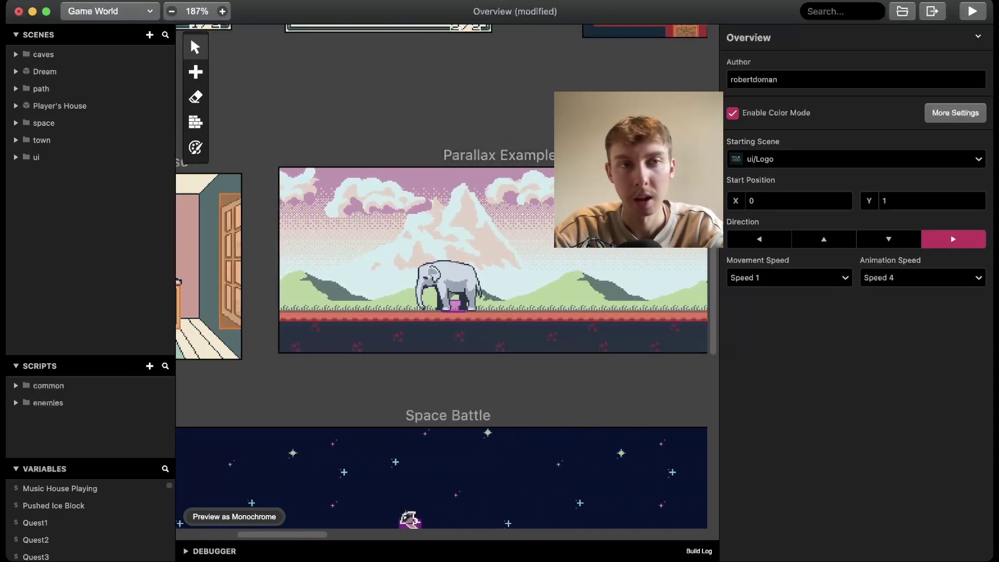
Check the platform_path.png background in the project's images again and return to the game world.
{"action": "left_click", "coordinate": [109, 11]}
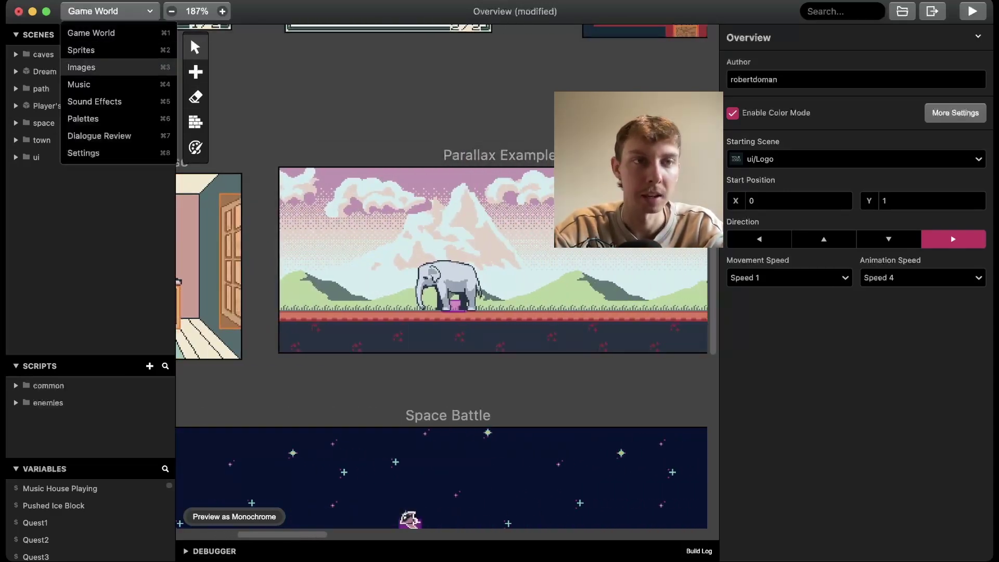
{"action": "left_click", "coordinate": [78, 64]}
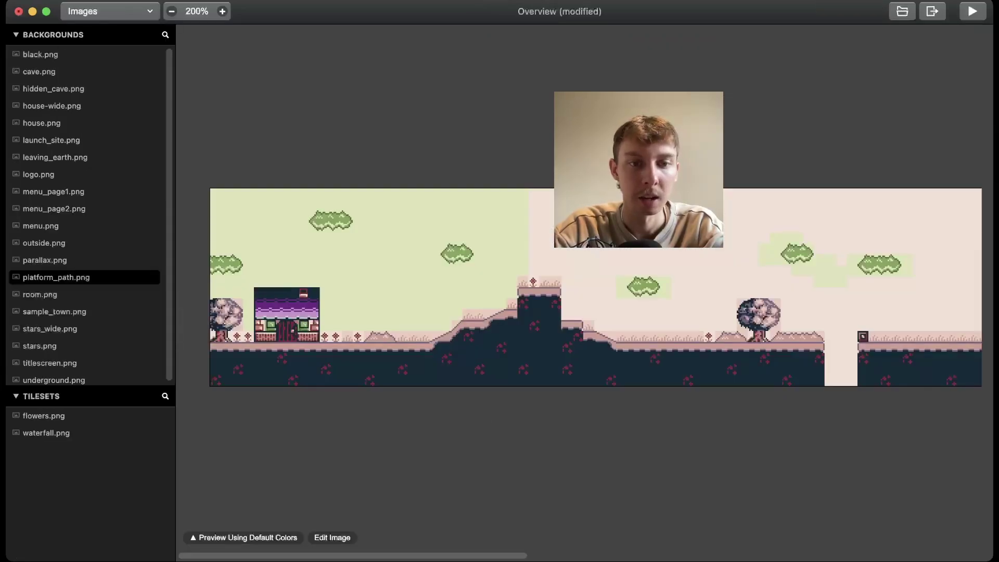
{"action": "left_click", "coordinate": [109, 11]}
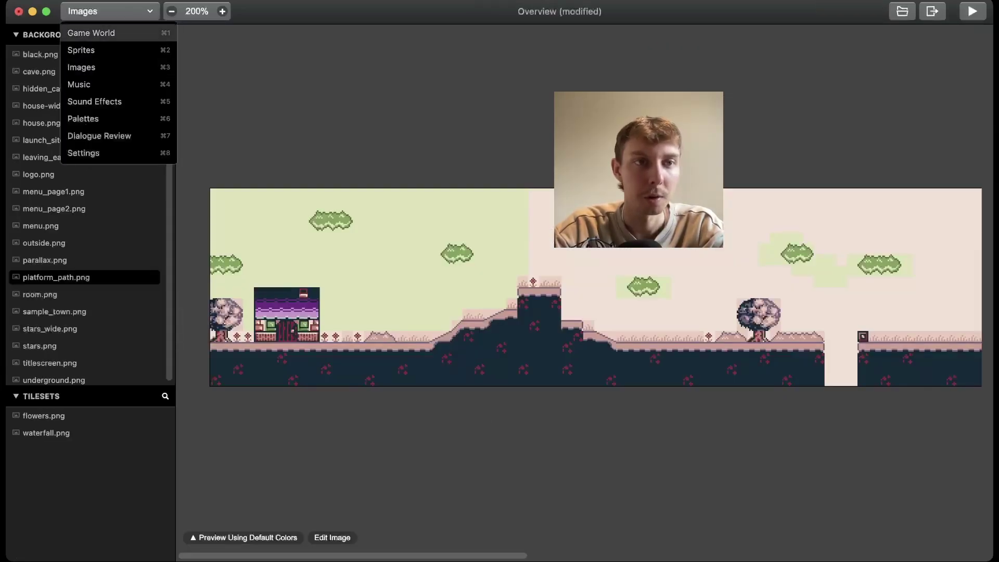
{"action": "left_click", "coordinate": [98, 32]}
Inspect the Elephant actor's script and the Parallax Example scene's parallax, palette, player sprite and init script settings.
{"action": "left_click", "coordinate": [447, 284]}
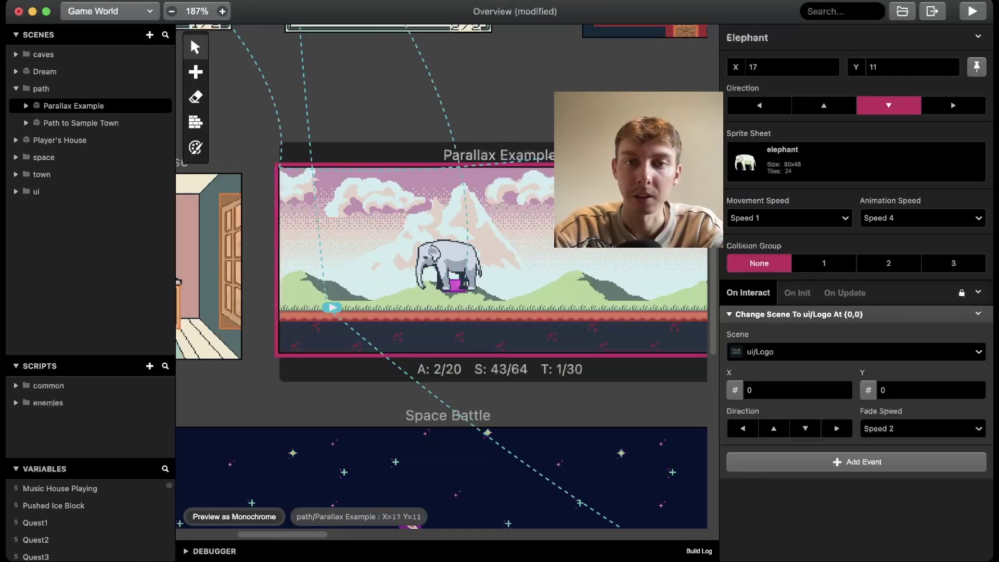
{"action": "left_click", "coordinate": [500, 276]}
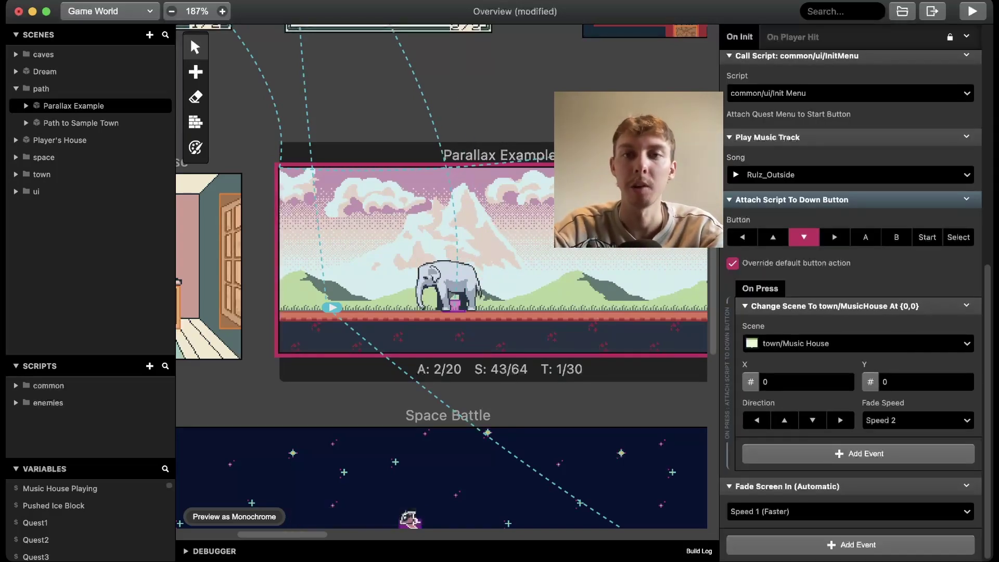
{"action": "scroll", "coordinate": [850, 292], "scroll_direction": "up", "scroll_amount": 8}
{"action": "scroll", "coordinate": [851, 292], "scroll_direction": "down", "scroll_amount": 5}
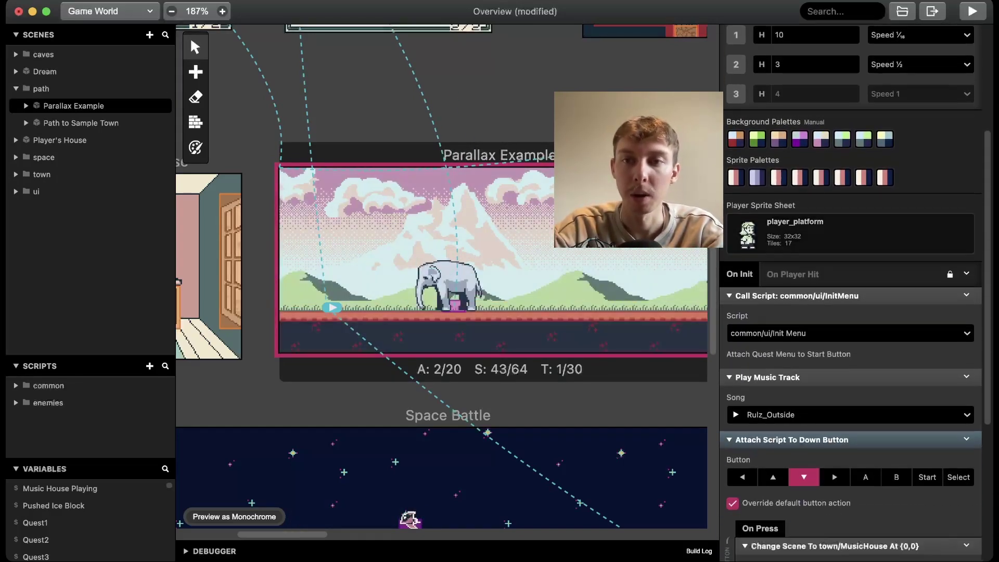
{"action": "left_click_drag", "start_coordinate": [544, 178], "coordinate": [541, 176]}
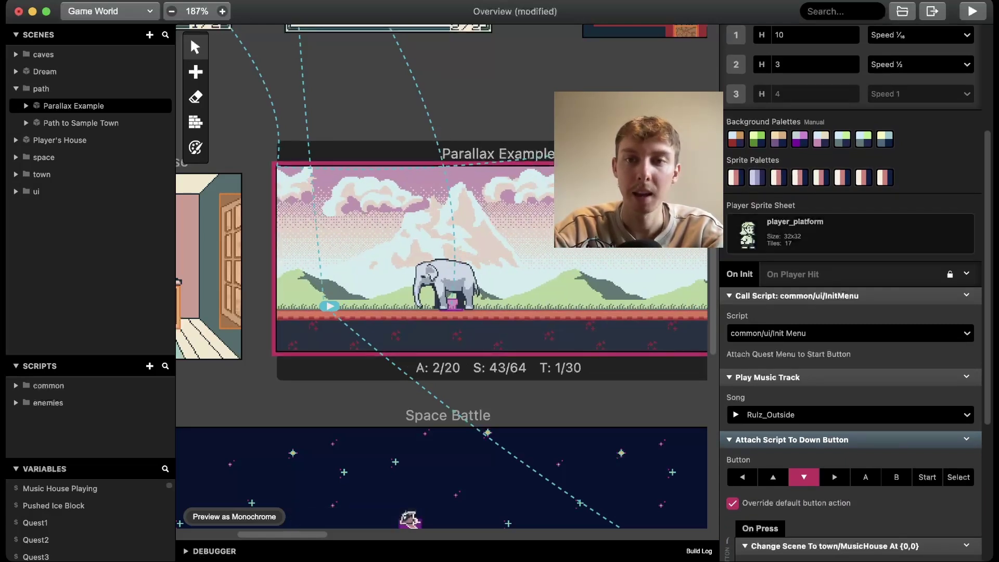
Browse the player sprite sheets available for Parallax Example and choose player_platform.
{"action": "left_click", "coordinate": [833, 233]}
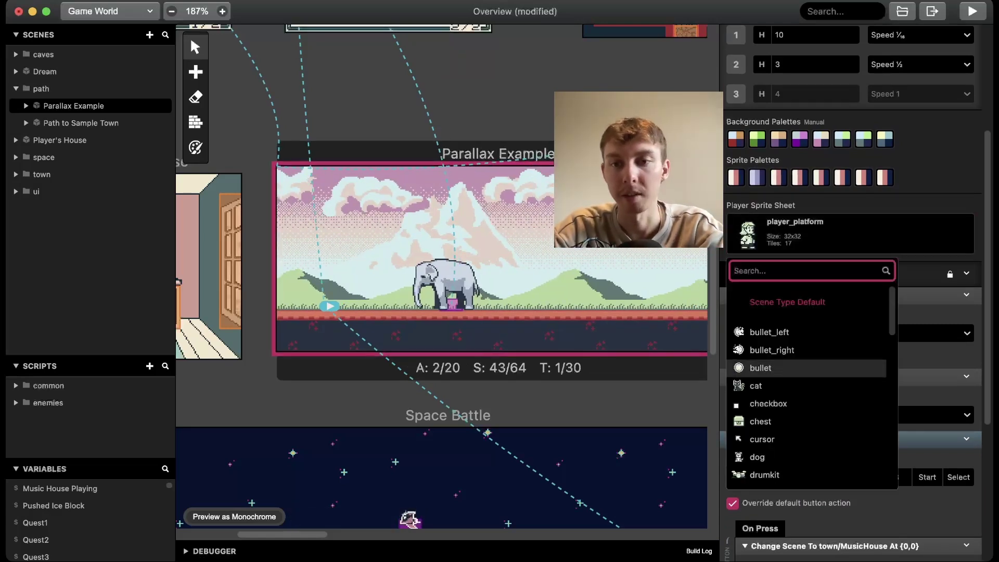
{"action": "scroll", "coordinate": [807, 315], "scroll_direction": "down", "scroll_amount": 5}
{"action": "scroll", "coordinate": [807, 338], "scroll_direction": "down", "scroll_amount": 10}
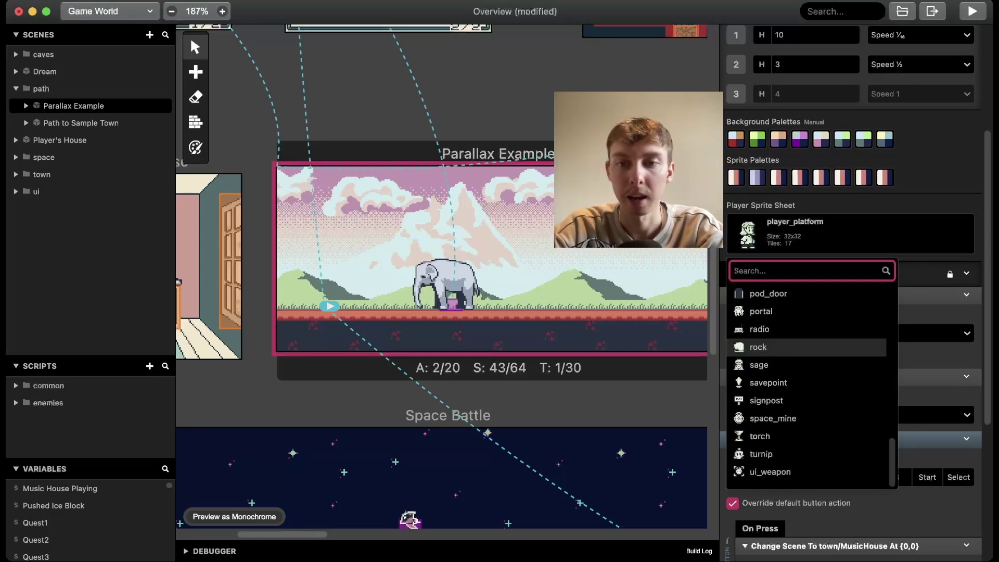
{"action": "scroll", "coordinate": [807, 339], "scroll_direction": "up", "scroll_amount": 5}
{"action": "left_click", "coordinate": [781, 395]}
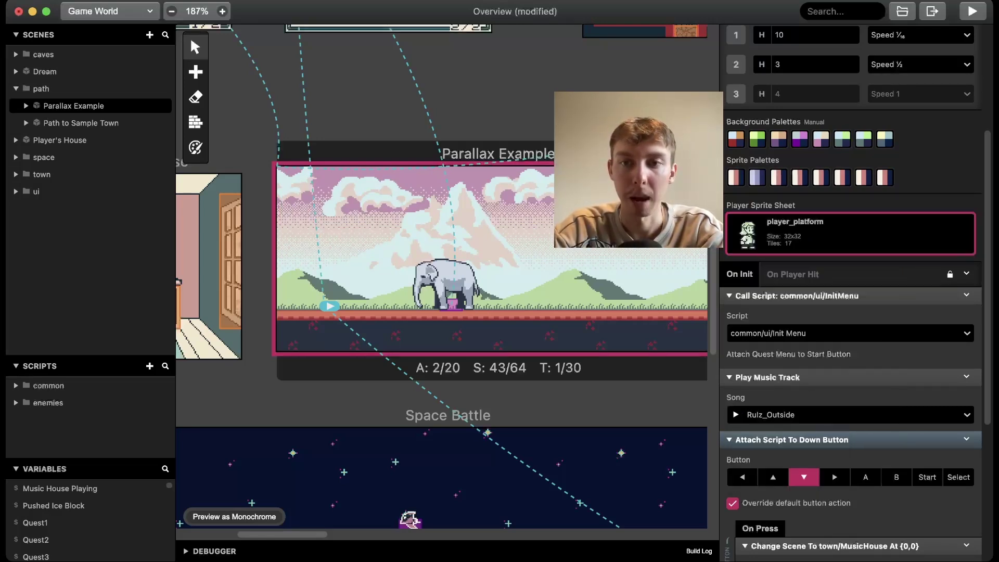
Open the player_platform sprite and preview its Idle Right, Moving Right, Jump Right and Climbing animations.
{"action": "left_click", "coordinate": [109, 11]}
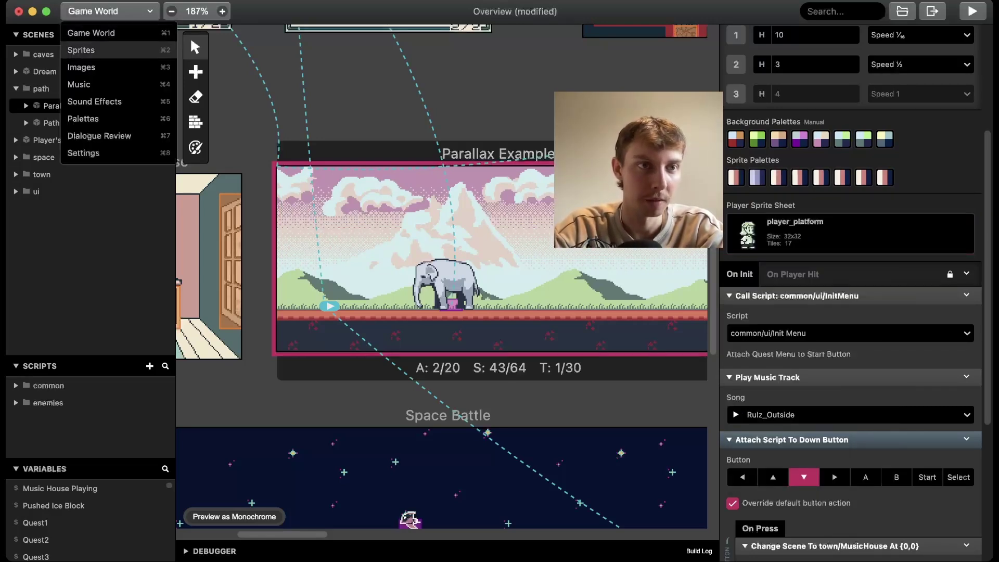
{"action": "left_click", "coordinate": [84, 49]}
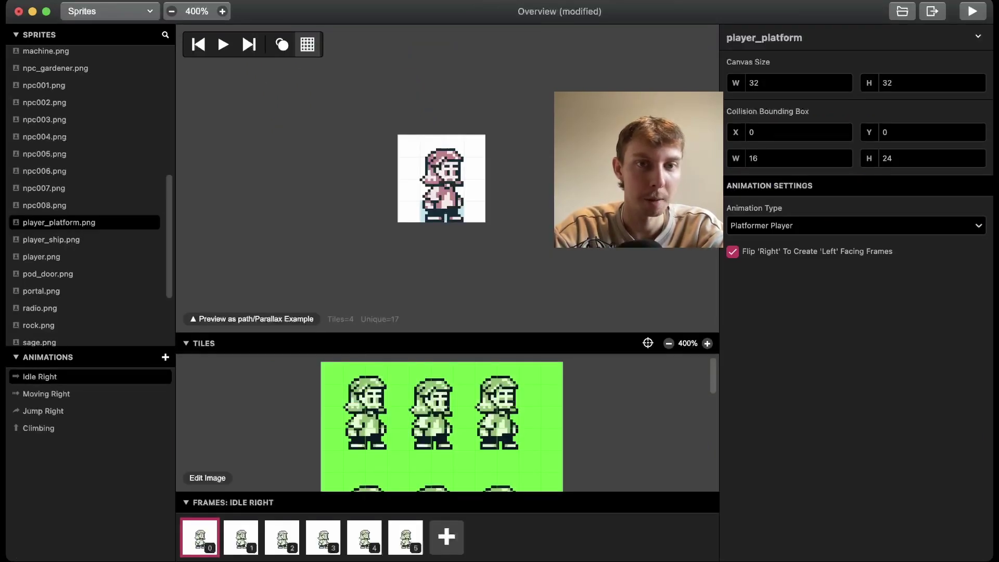
{"action": "left_click", "coordinate": [224, 44]}
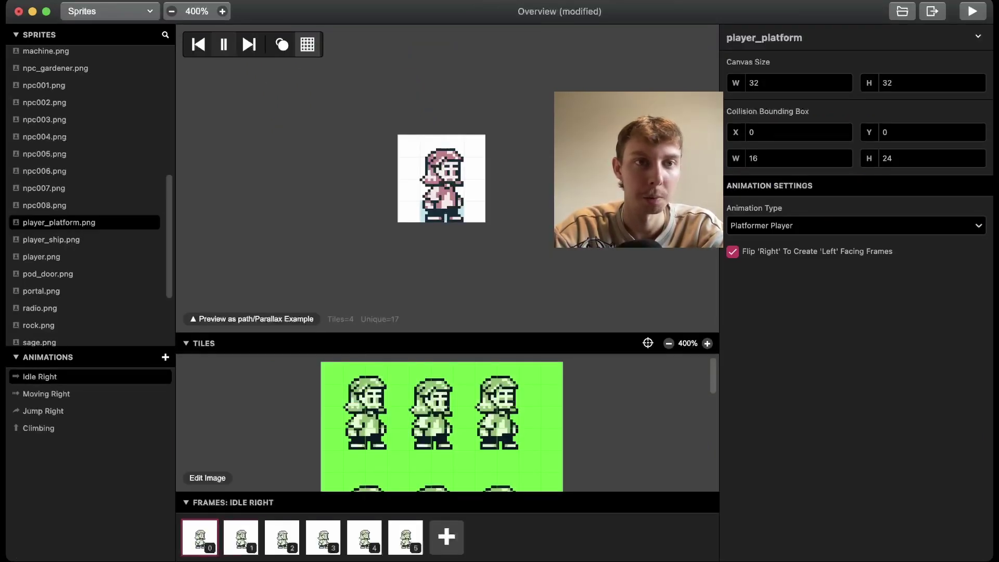
{"action": "left_click", "coordinate": [47, 394]}
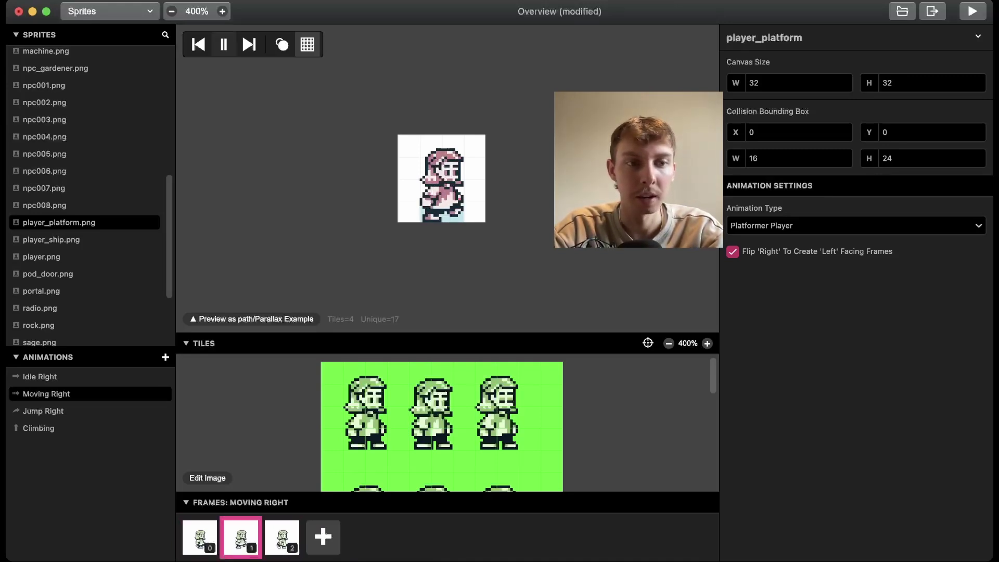
{"action": "left_click", "coordinate": [43, 411]}
{"action": "left_click", "coordinate": [39, 428]}
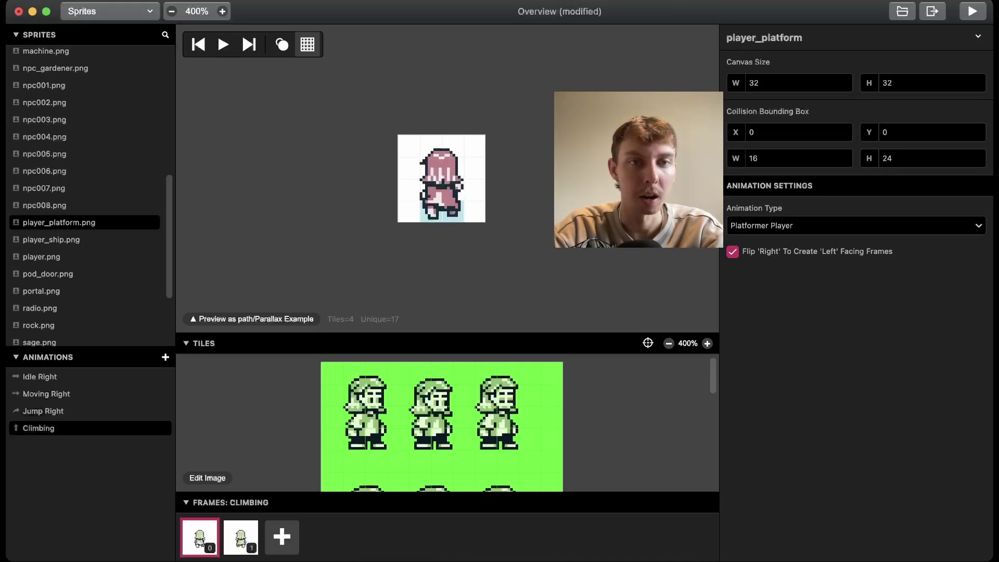
{"action": "left_click", "coordinate": [224, 45]}
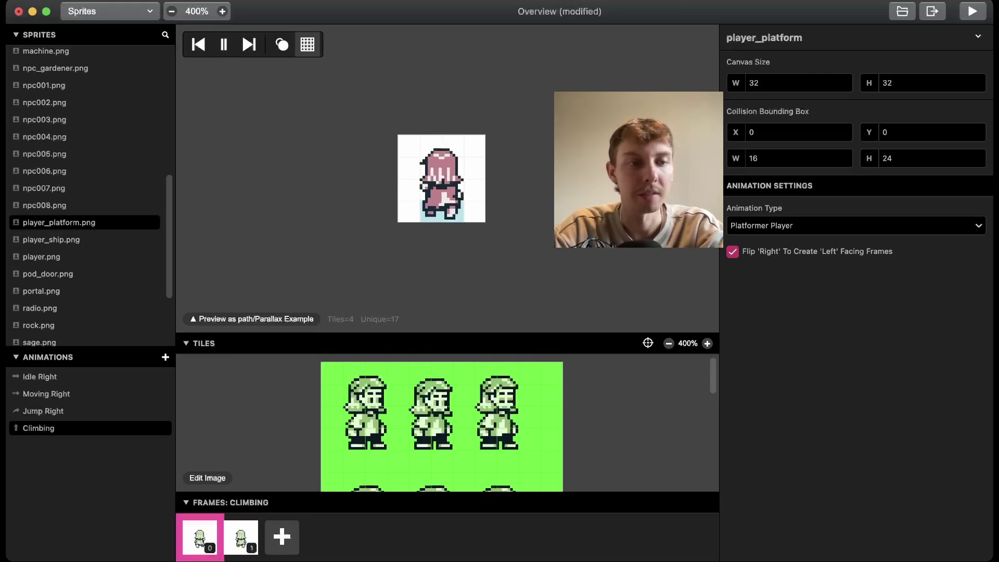
Compare the frames of player_platform's Idle Right, Moving Right and Jump Right animations, and look through the sprite list.
{"action": "left_click", "coordinate": [40, 376]}
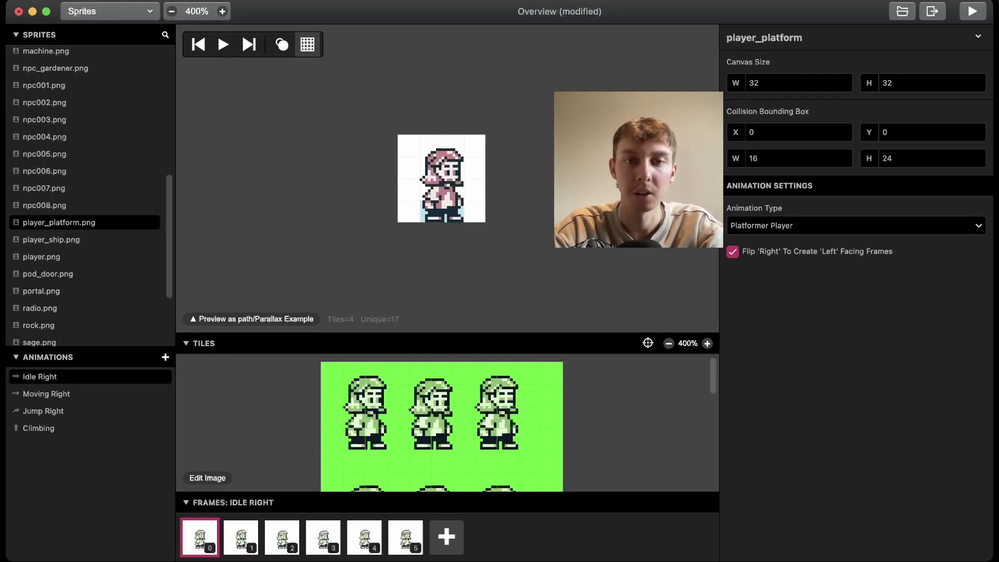
{"action": "left_click", "coordinate": [47, 394]}
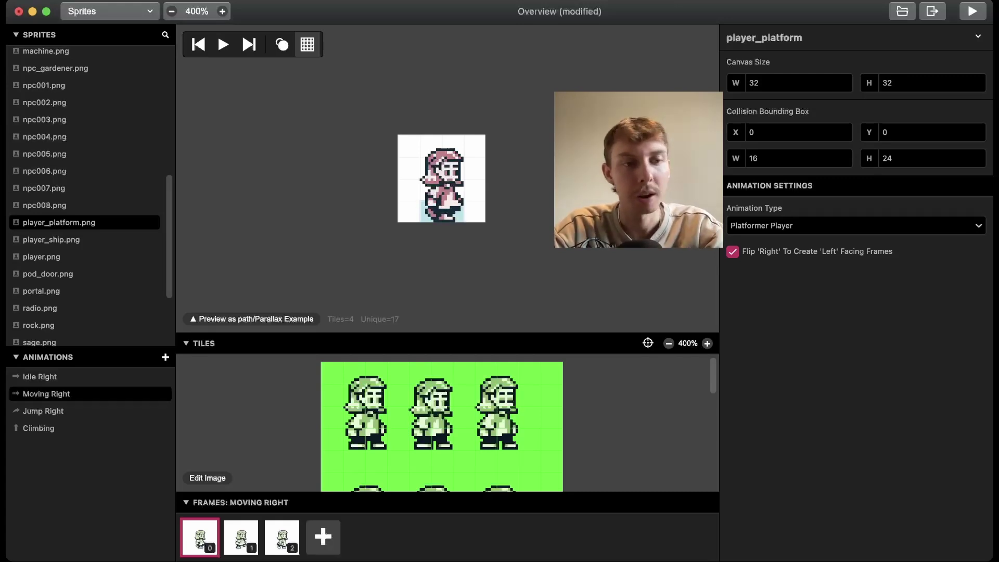
{"action": "left_click", "coordinate": [40, 377]}
{"action": "left_click", "coordinate": [46, 394]}
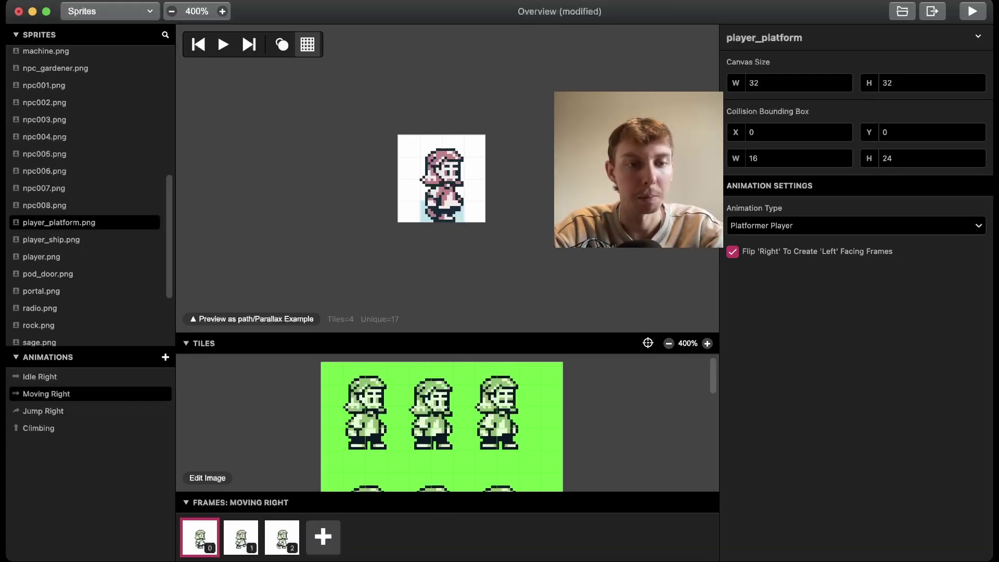
{"action": "left_click", "coordinate": [43, 411]}
{"action": "left_click", "coordinate": [40, 377]}
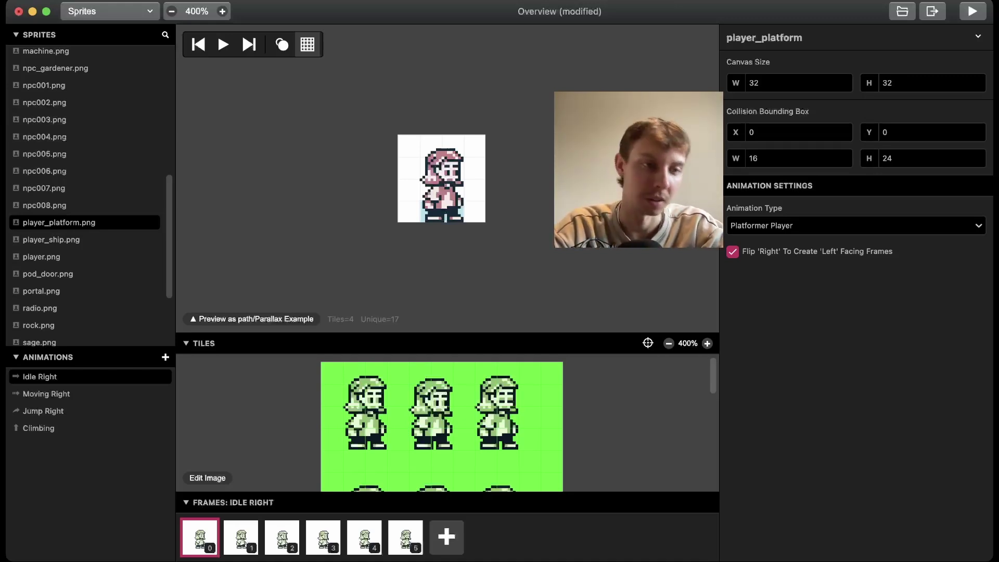
{"action": "scroll", "coordinate": [88, 195], "scroll_direction": "up", "scroll_amount": 10}
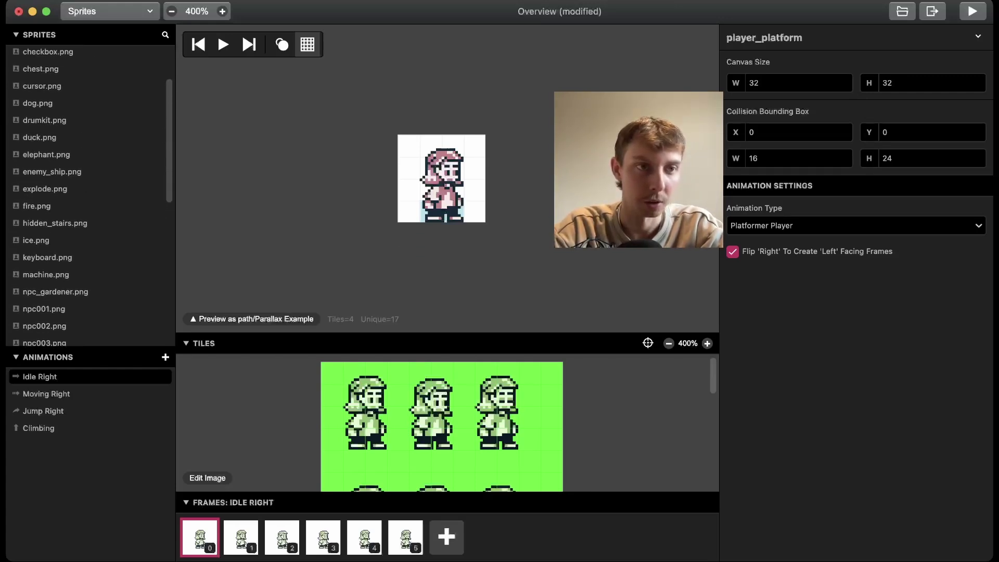
Open the elephant sprite, inspect its canvas size and collision bounding box, and play its Idle animation.
{"action": "scroll", "coordinate": [89, 195], "scroll_direction": "up", "scroll_amount": 2}
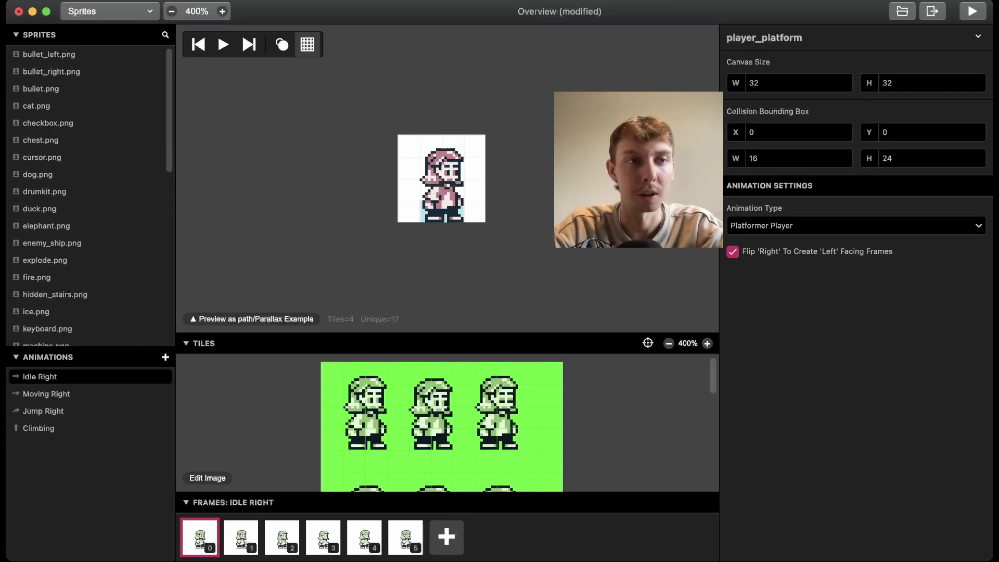
{"action": "scroll", "coordinate": [88, 197], "scroll_direction": "down", "scroll_amount": 1}
{"action": "left_click", "coordinate": [63, 198]}
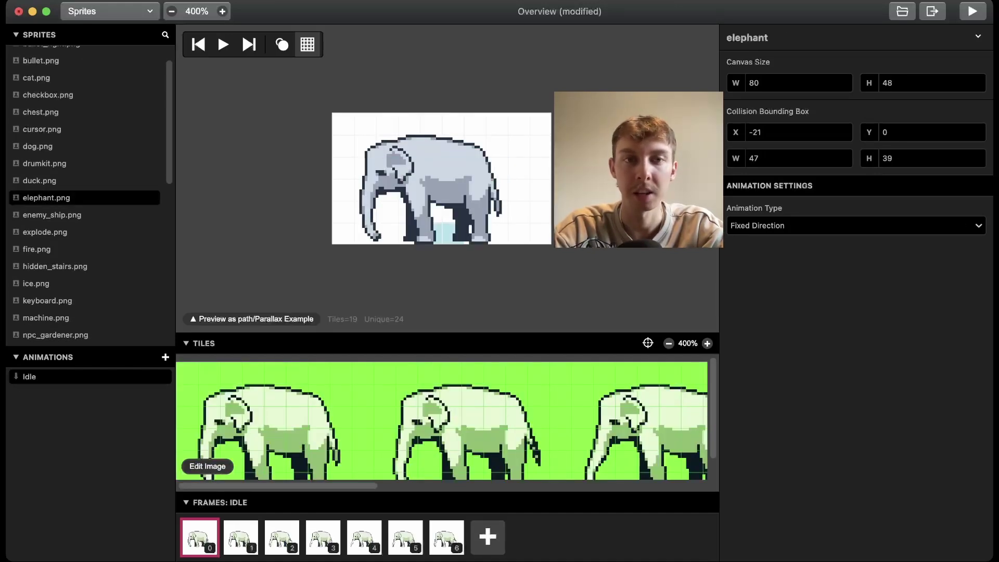
{"action": "left_click_drag", "start_coordinate": [313, 113], "coordinate": [620, 290]}
{"action": "left_click", "coordinate": [619, 289]}
{"action": "mouse_move", "coordinate": [802, 132]}
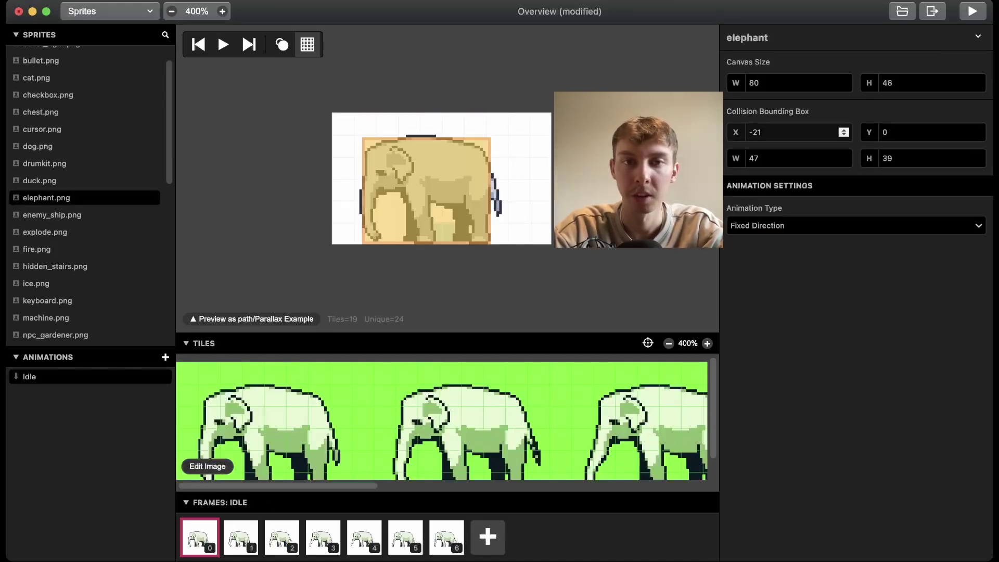
{"action": "left_click", "coordinate": [223, 44]}
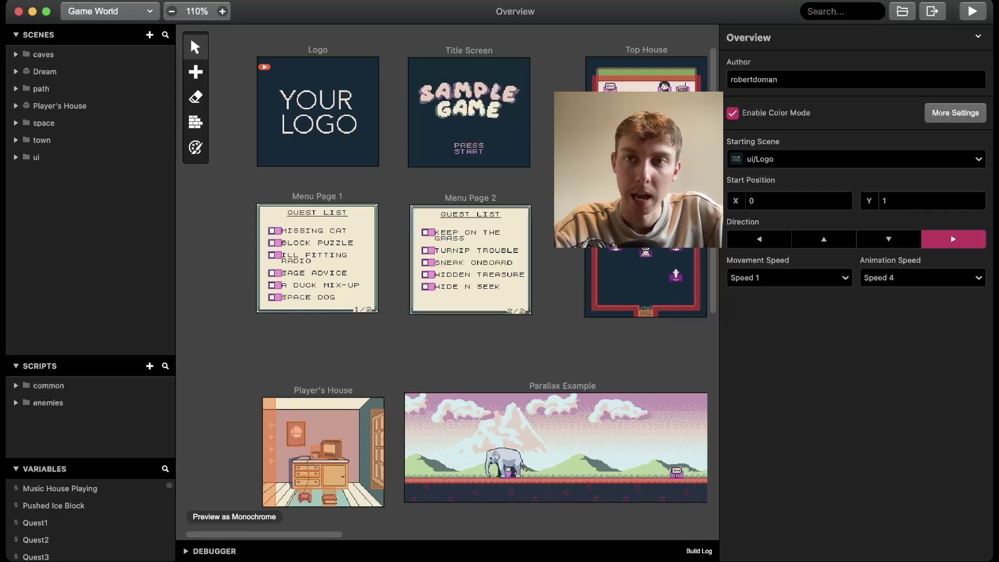
Open the export options for the sample game project.
{"action": "left_click", "coordinate": [932, 10]}
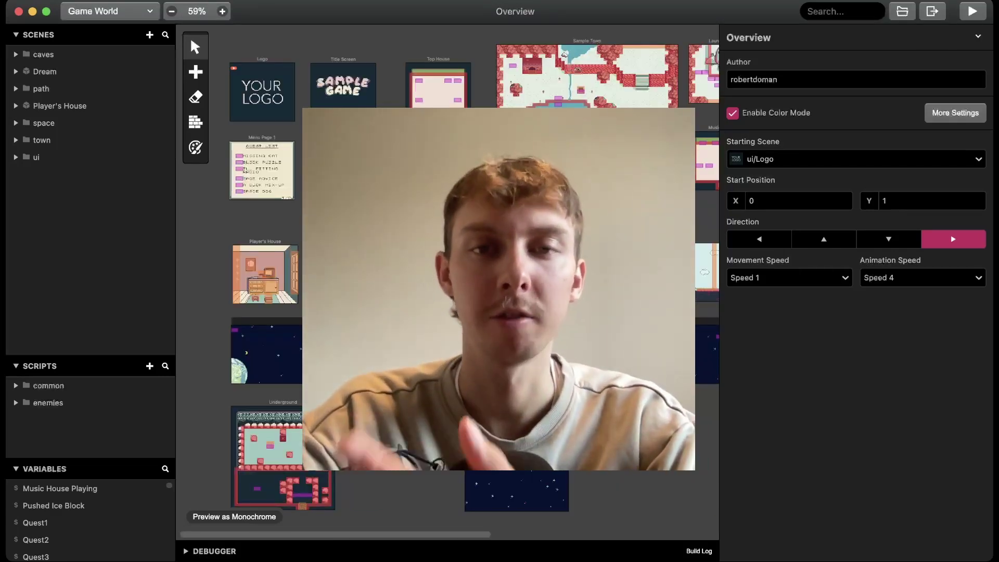
{"action": "scroll", "coordinate": [448, 281], "scroll_direction": "right", "scroll_amount": 1}
{"action": "scroll", "coordinate": [447, 281], "scroll_direction": "left", "scroll_amount": 1}
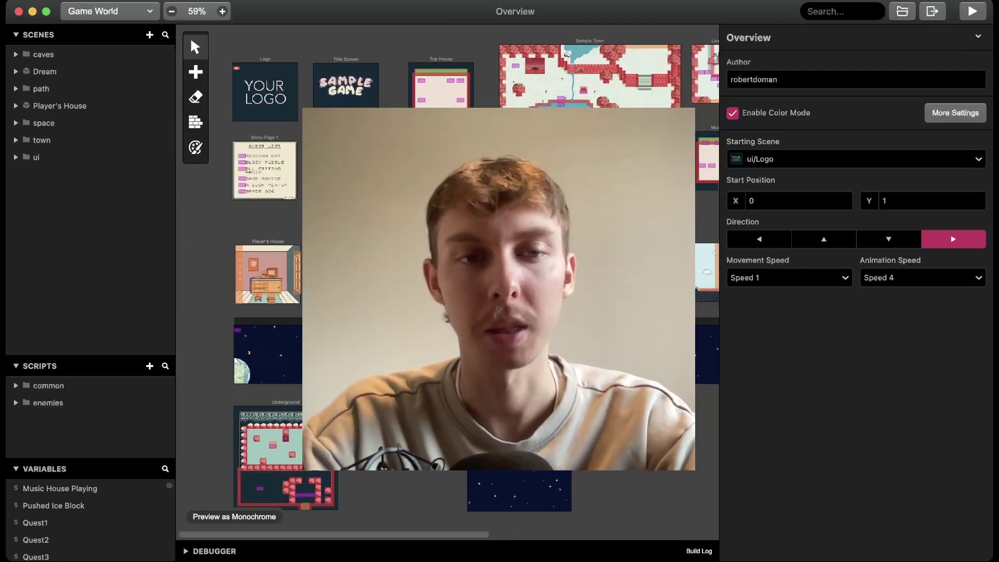
{"action": "scroll", "coordinate": [190, 37], "scroll_direction": "right", "scroll_amount": 2}
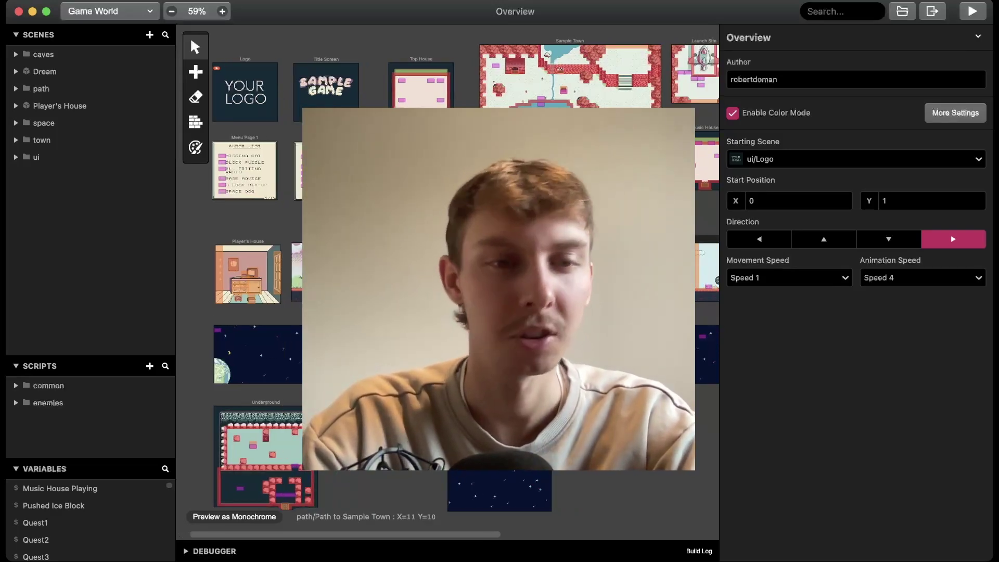
{"action": "scroll", "coordinate": [190, 37], "scroll_direction": "right", "scroll_amount": 8}
{"action": "scroll", "coordinate": [189, 37], "scroll_direction": "left", "scroll_amount": 9}
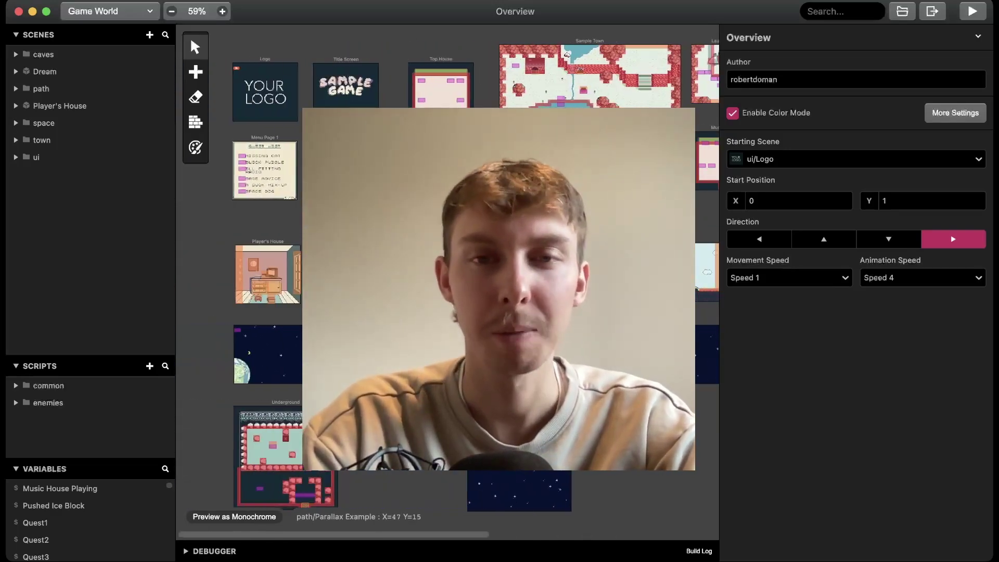
{"action": "scroll", "coordinate": [190, 37], "scroll_direction": "up", "scroll_amount": 6, "text": "ctrl"}
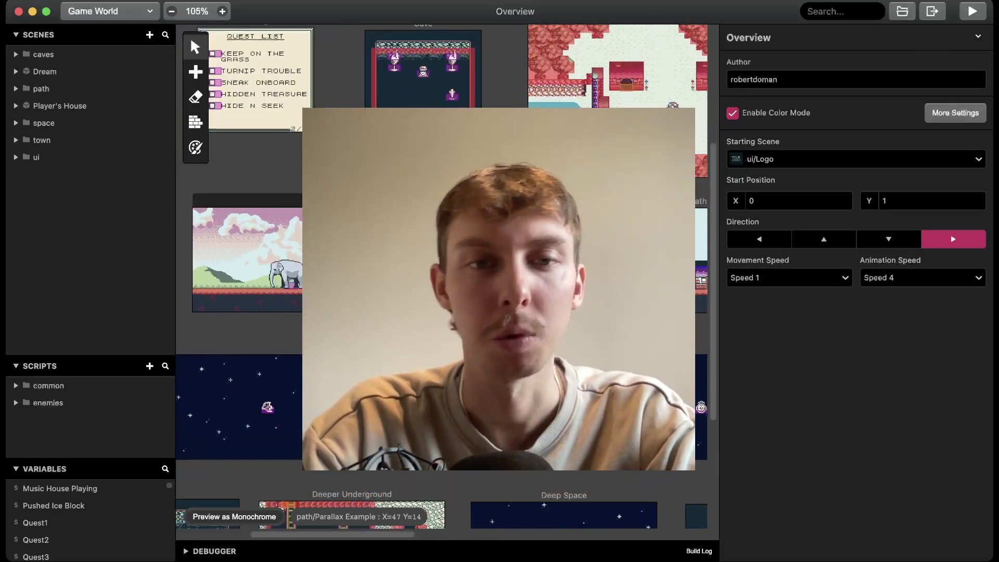
{"action": "scroll", "coordinate": [189, 37], "scroll_direction": "up", "scroll_amount": 10}
{"action": "scroll", "coordinate": [190, 37], "scroll_direction": "right", "scroll_amount": 3}
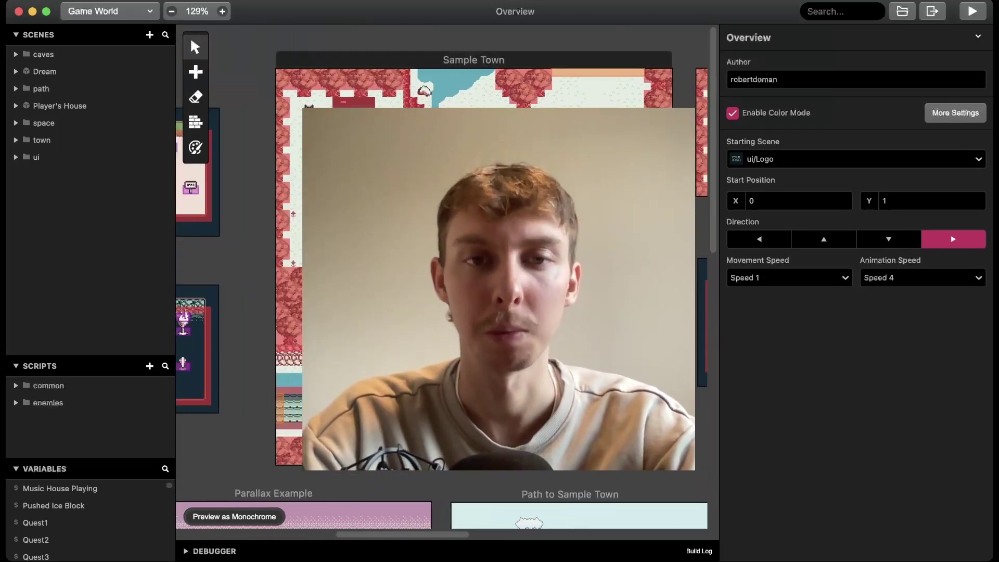
{"action": "scroll", "coordinate": [189, 37], "scroll_direction": "down", "scroll_amount": 10}
{"action": "scroll", "coordinate": [189, 36], "scroll_direction": "right", "scroll_amount": 2}
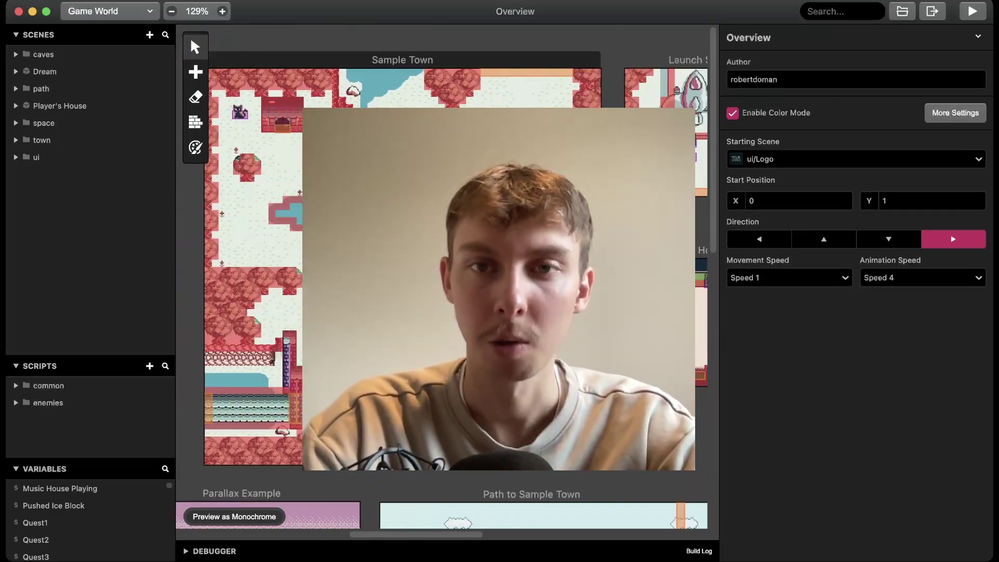
{"action": "scroll", "coordinate": [190, 36], "scroll_direction": "down", "scroll_amount": 5}
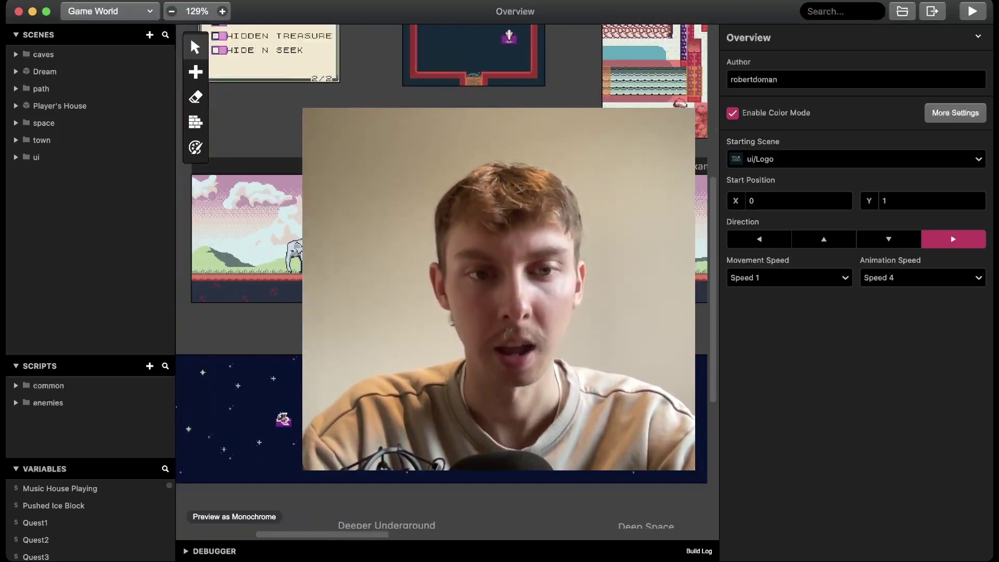
{"action": "scroll", "coordinate": [189, 36], "scroll_direction": "left", "scroll_amount": 5}
{"action": "scroll", "coordinate": [189, 36], "scroll_direction": "up", "scroll_amount": 14}
{"action": "scroll", "coordinate": [189, 37], "scroll_direction": "right", "scroll_amount": 1}
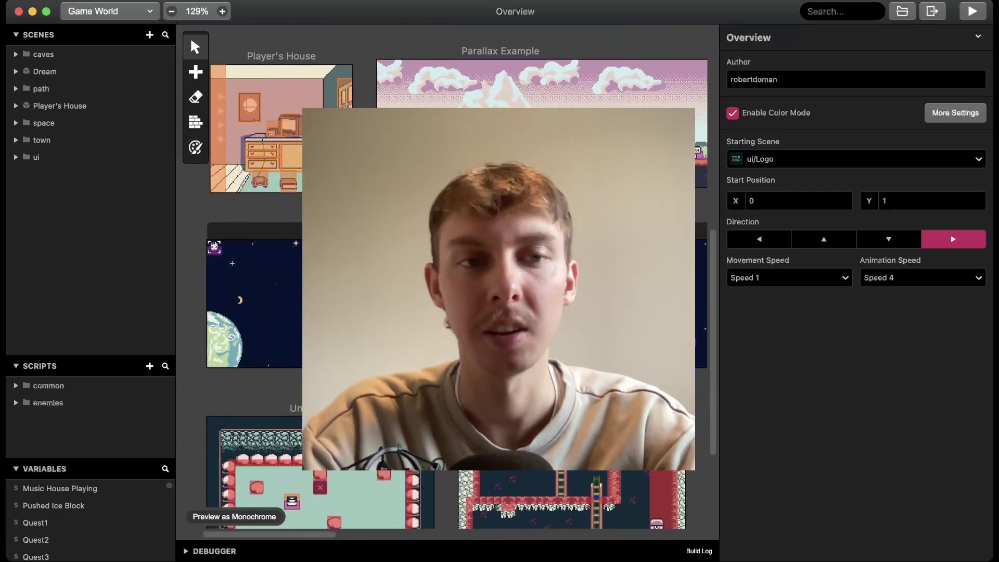
{"action": "scroll", "coordinate": [189, 36], "scroll_direction": "right", "scroll_amount": 8}
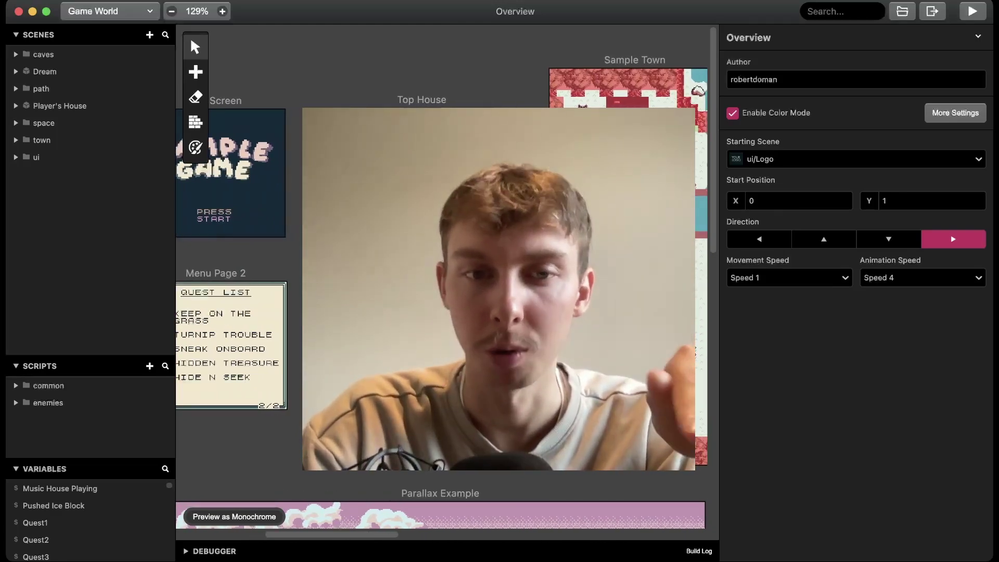
{"action": "scroll", "coordinate": [189, 37], "scroll_direction": "down", "scroll_amount": 5}
{"action": "scroll", "coordinate": [190, 37], "scroll_direction": "down", "scroll_amount": 5}
{"action": "scroll", "coordinate": [189, 37], "scroll_direction": "left", "scroll_amount": 10}
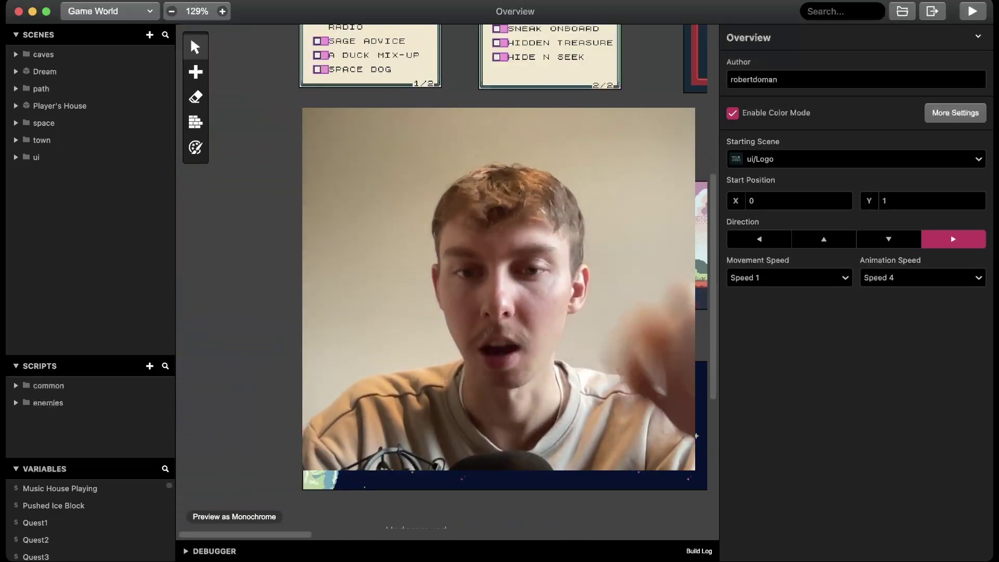
{"action": "scroll", "coordinate": [189, 37], "scroll_direction": "up", "scroll_amount": 5}
{"action": "scroll", "coordinate": [190, 37], "scroll_direction": "right", "scroll_amount": 5}
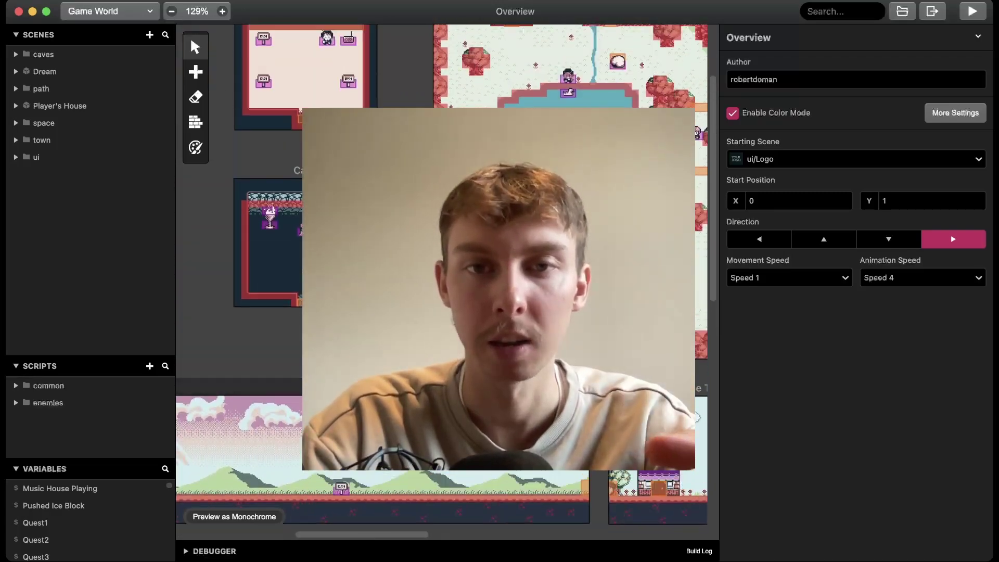
{"action": "scroll", "coordinate": [190, 36], "scroll_direction": "up", "scroll_amount": 1}
{"action": "scroll", "coordinate": [190, 37], "scroll_direction": "right", "scroll_amount": 6}
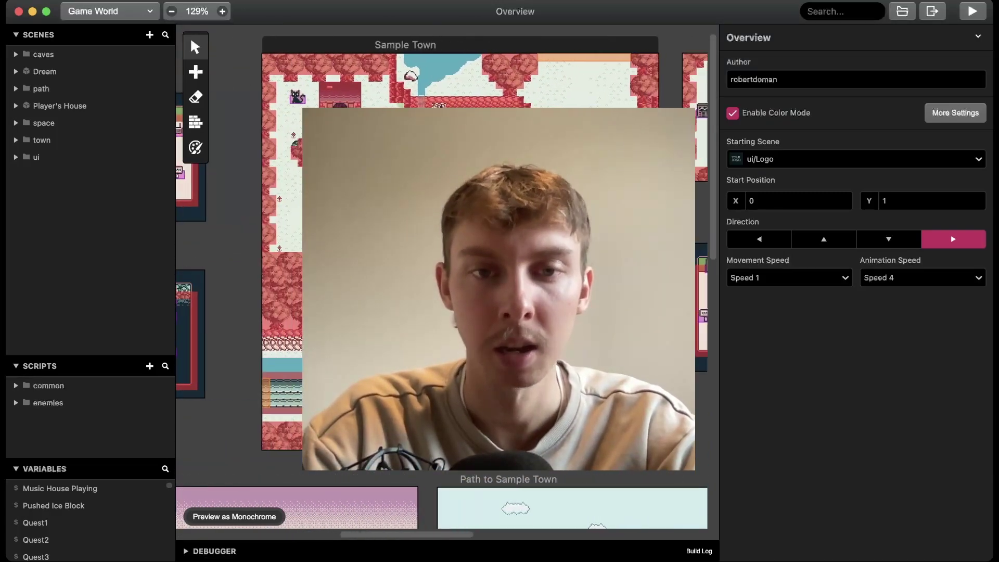
{"action": "scroll", "coordinate": [189, 37], "scroll_direction": "up", "scroll_amount": 1}
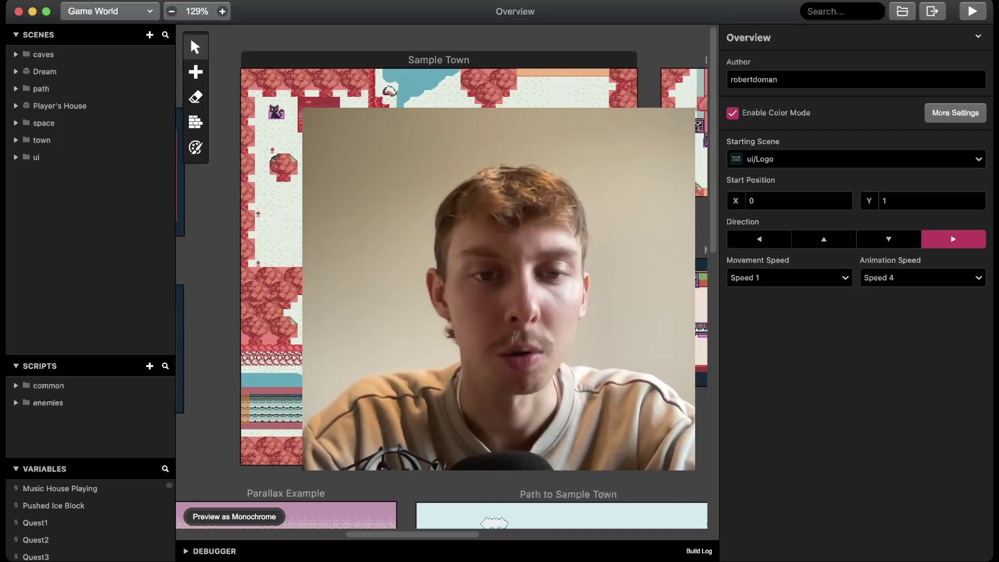
{"action": "scroll", "coordinate": [190, 37], "scroll_direction": "left", "scroll_amount": 10}
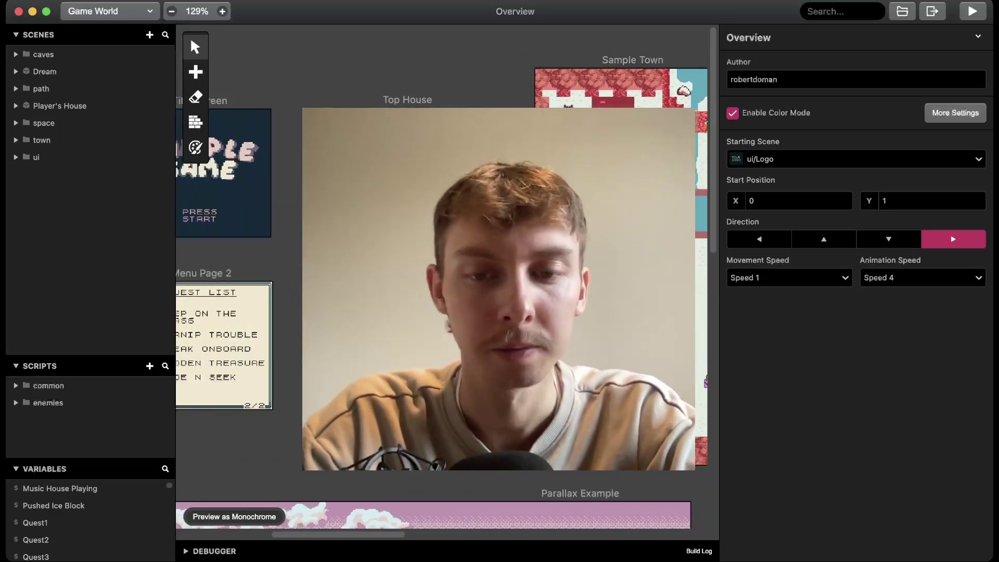